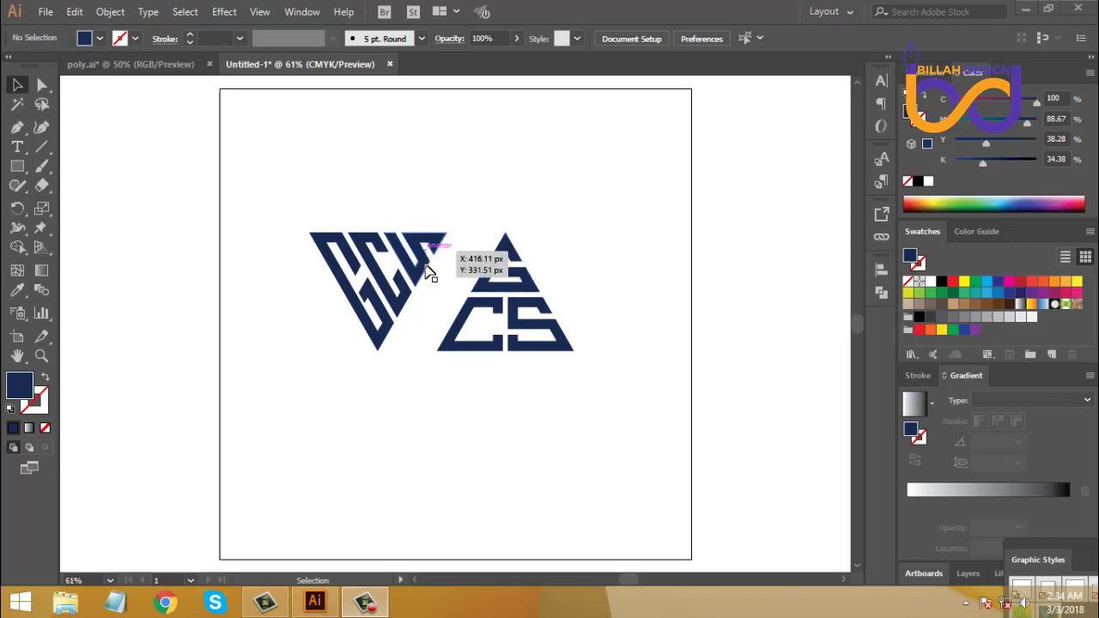
- Move both finished triangular GCS logos together to the upper-right area of the artboard and deselect them
left_click_drag(330, 197, 557, 401)
left_click_drag(563, 321, 724, 202)
left_click(406, 316)
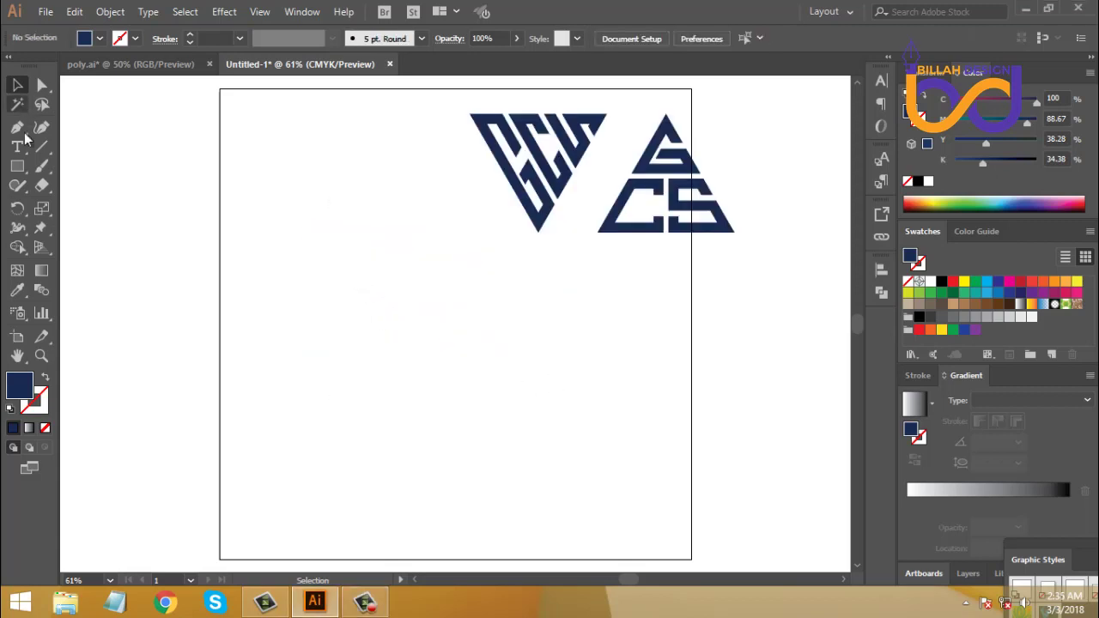
- Activate the Polygon tool
left_click(18, 167)
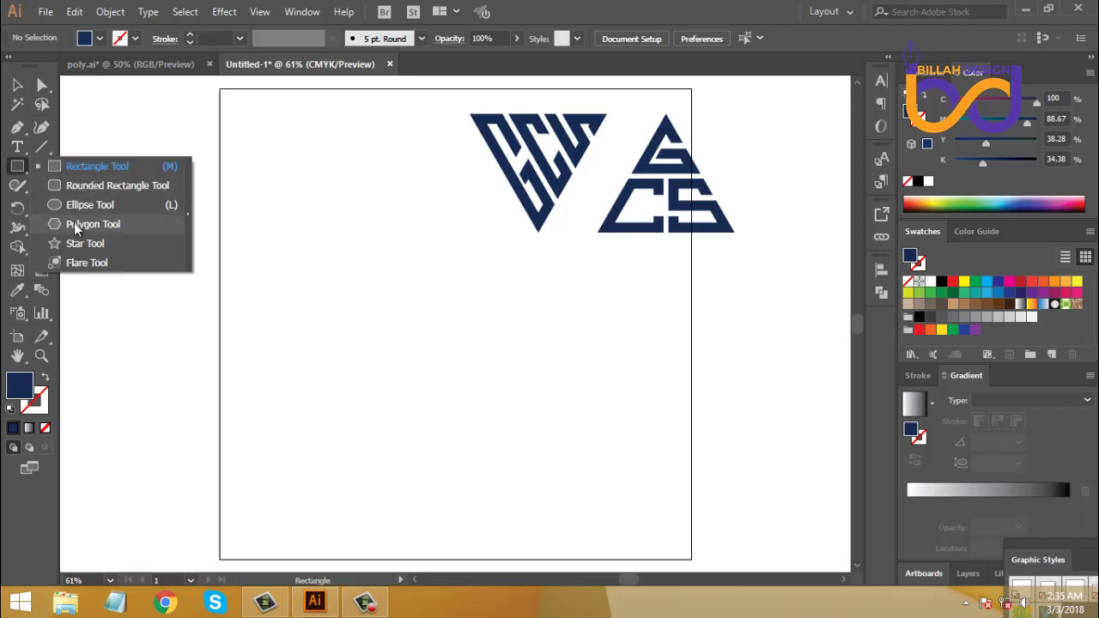
left_click(86, 224)
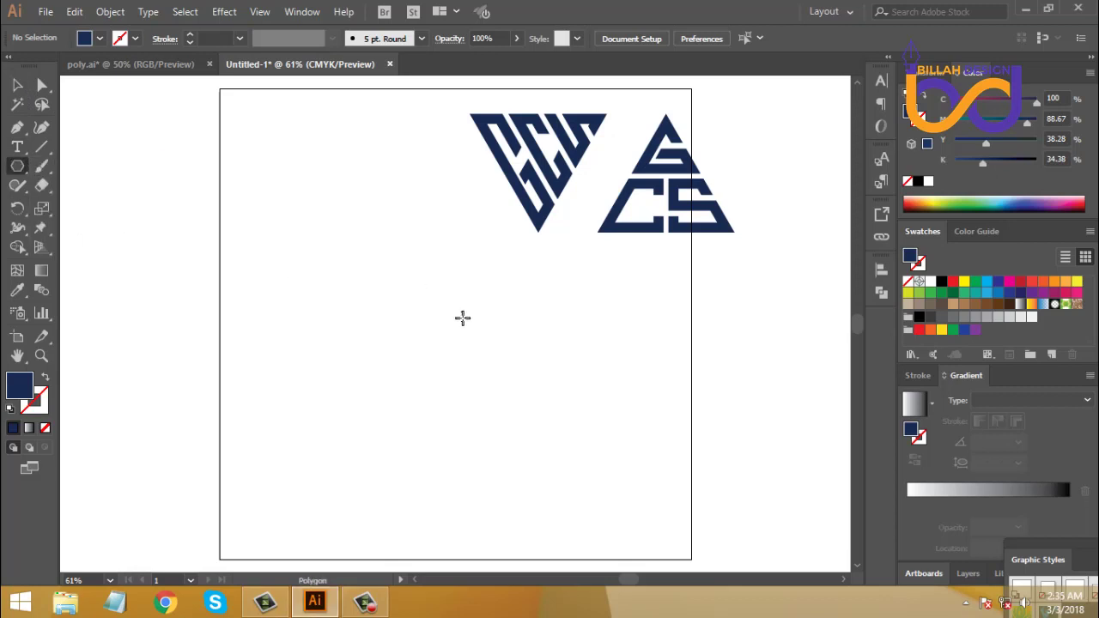
left_click(387, 292)
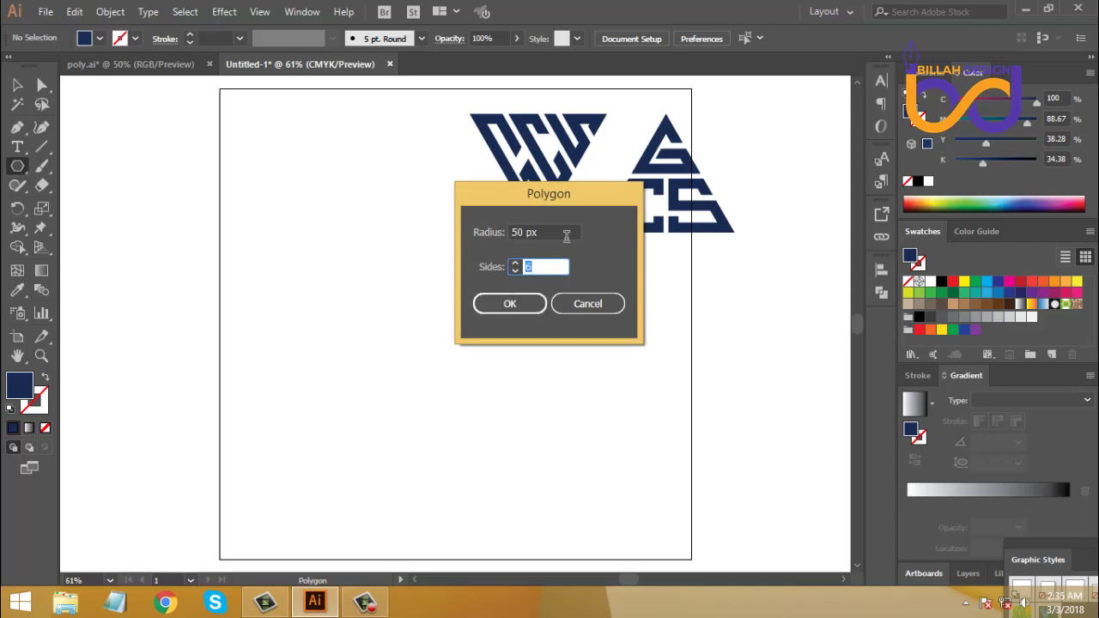
left_click_drag(577, 206, 605, 250)
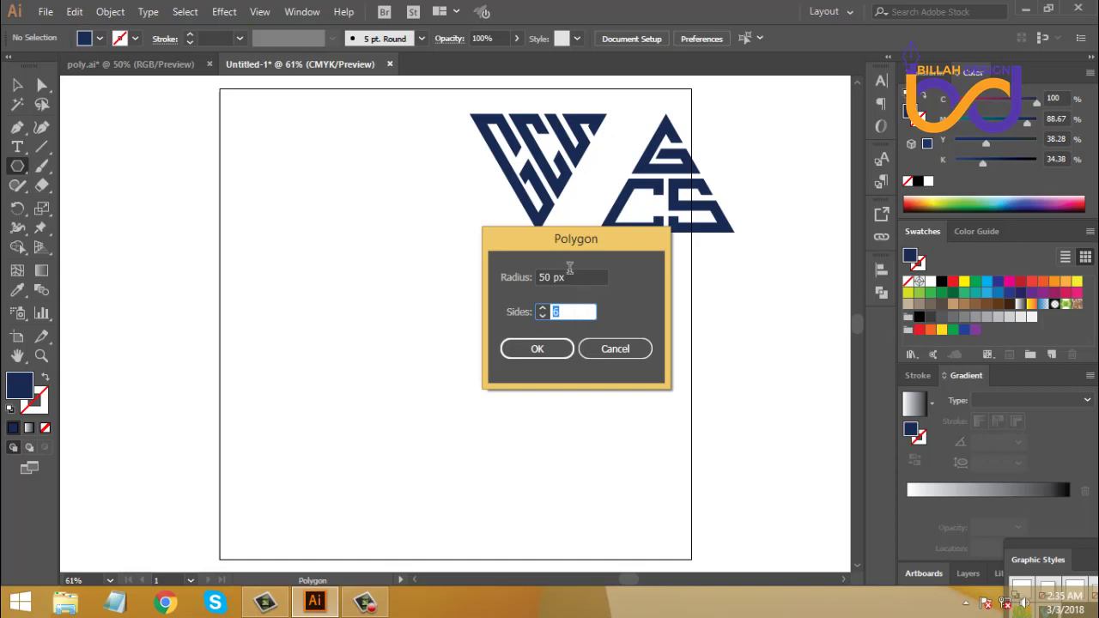
left_click(614, 349)
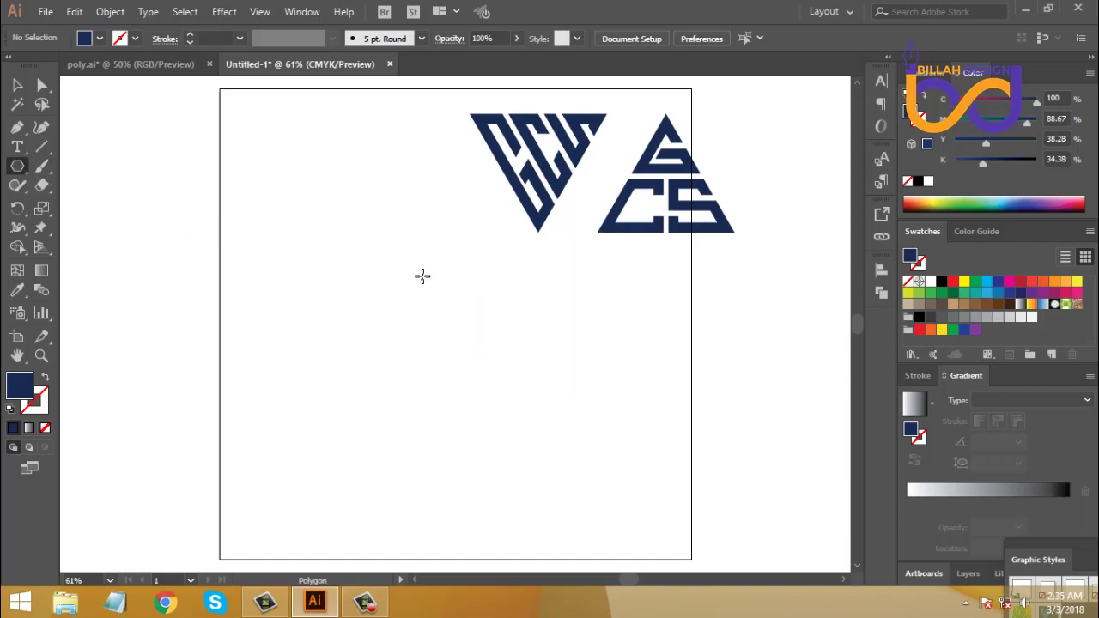
- Draw an upright three-sided polygon below the logos and swap its fill and stroke, leaving a navy outline without fill
left_click_drag(355, 249, 432, 341)
key("Down")
key("Down")
key("Down")
key("v")
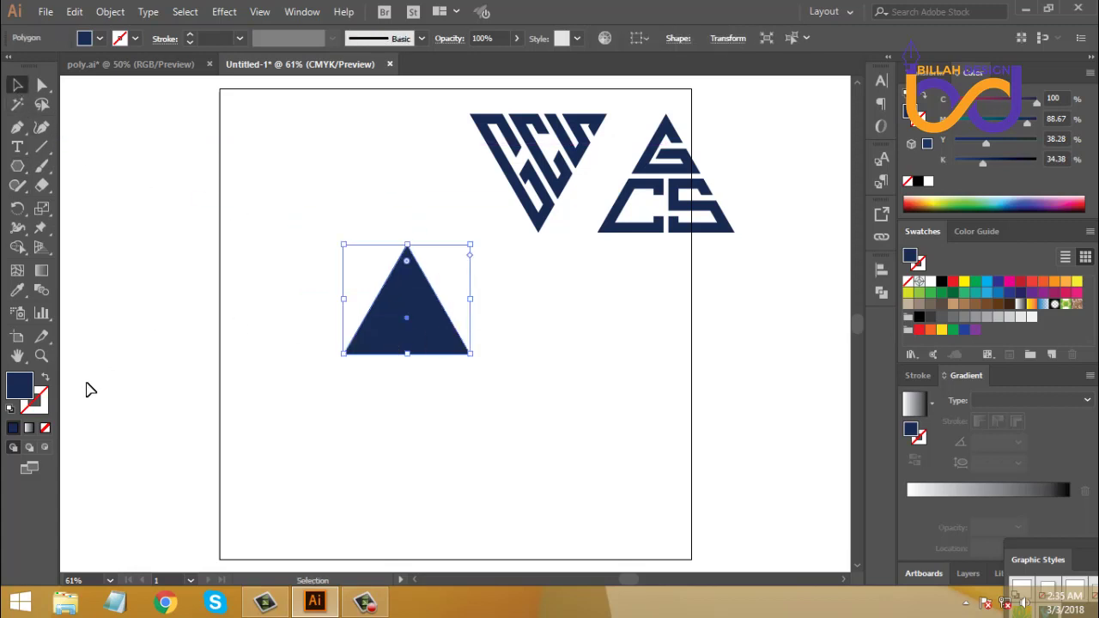
left_click(49, 379)
left_click(574, 319)
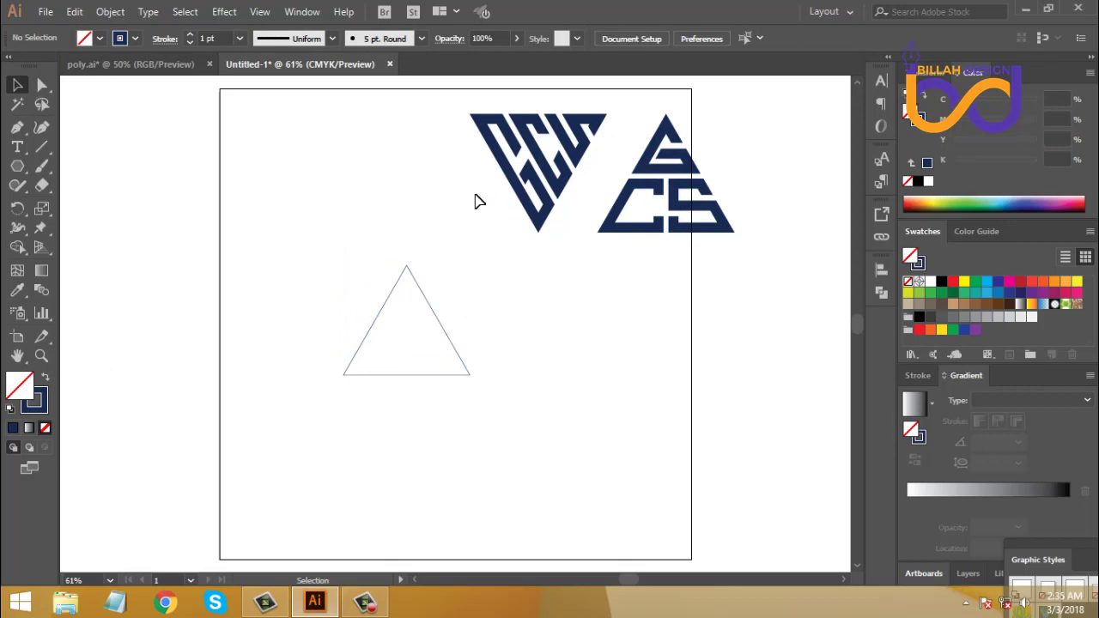
- Draw a thin horizontal rectangle across the triangle, extending past both of its sloping sides
left_click_drag(18, 166, 61, 163)
left_click_drag(335, 313, 486, 318)
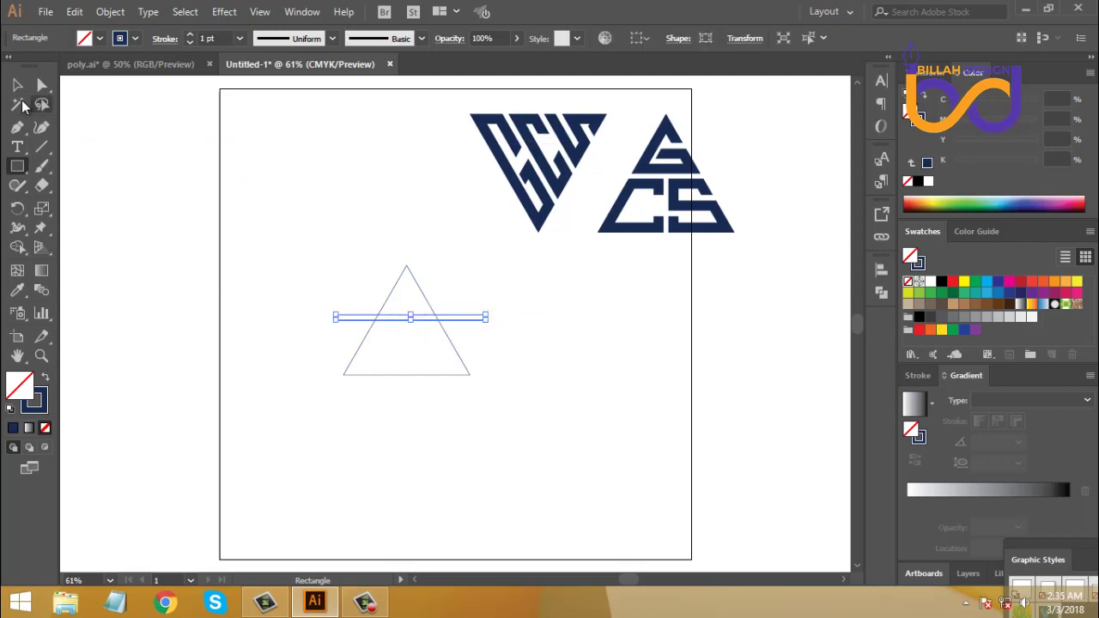
left_click(18, 84)
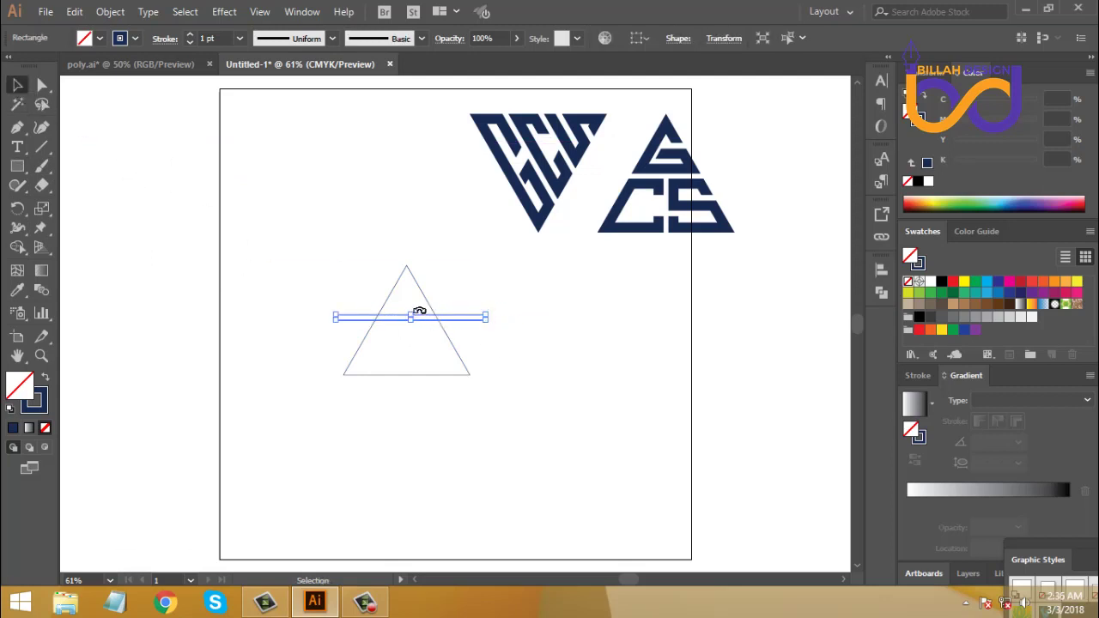
left_click(495, 350)
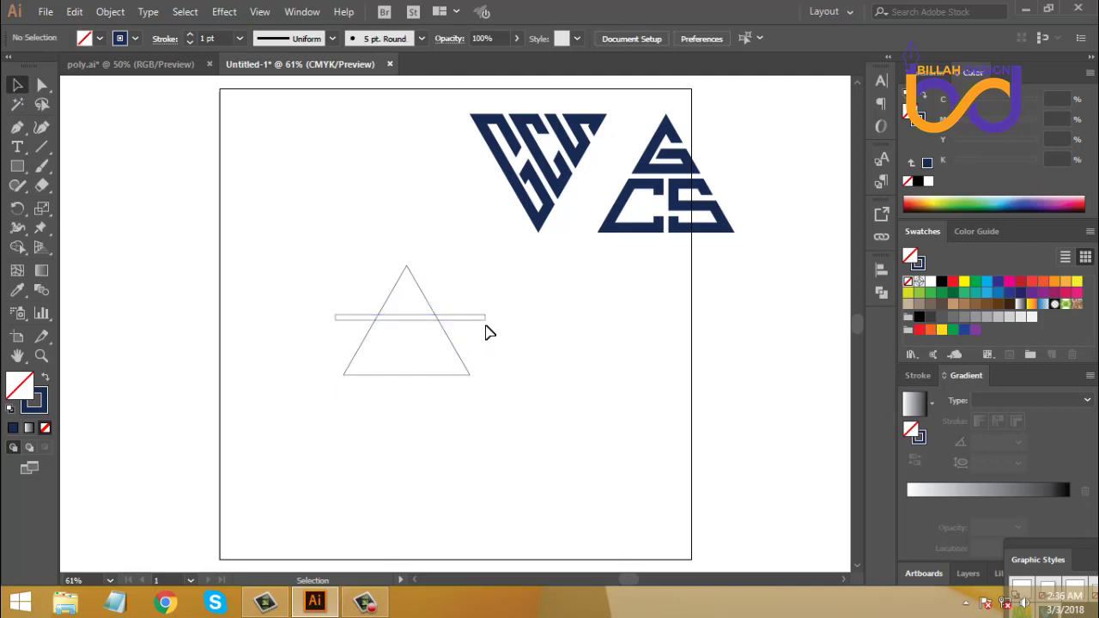
- Nudge the thin horizontal rectangle down towards the middle of the triangle
left_click(475, 320)
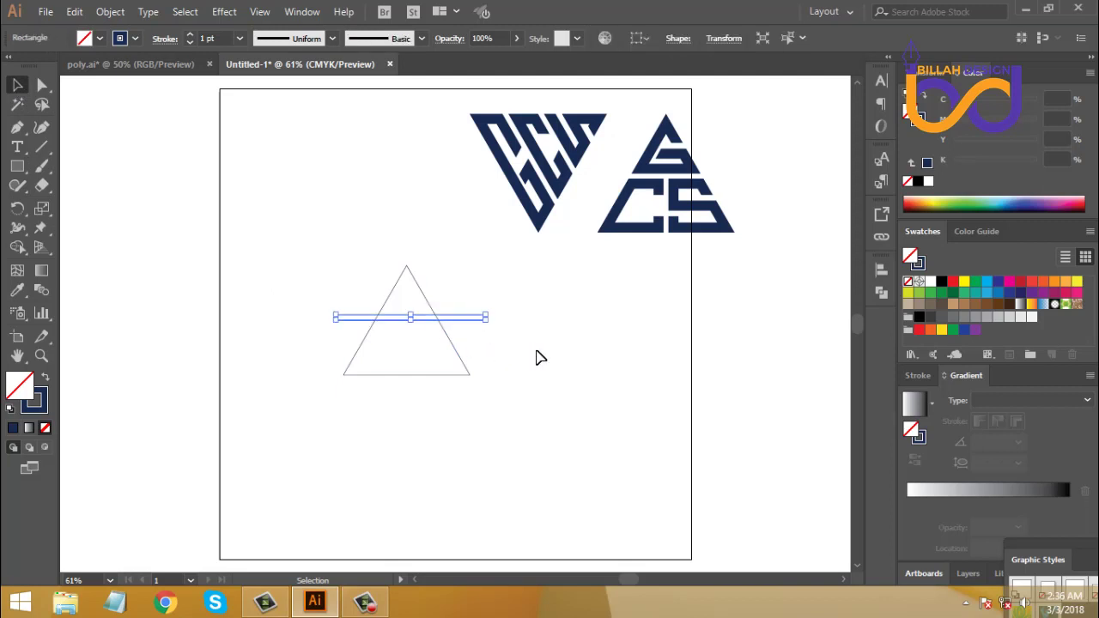
key("Down")
key("Down")
key("Down")
key("Down")
key("Down")
key("Down")
key("Down")
key("Down")
key("Down")
key("Down")
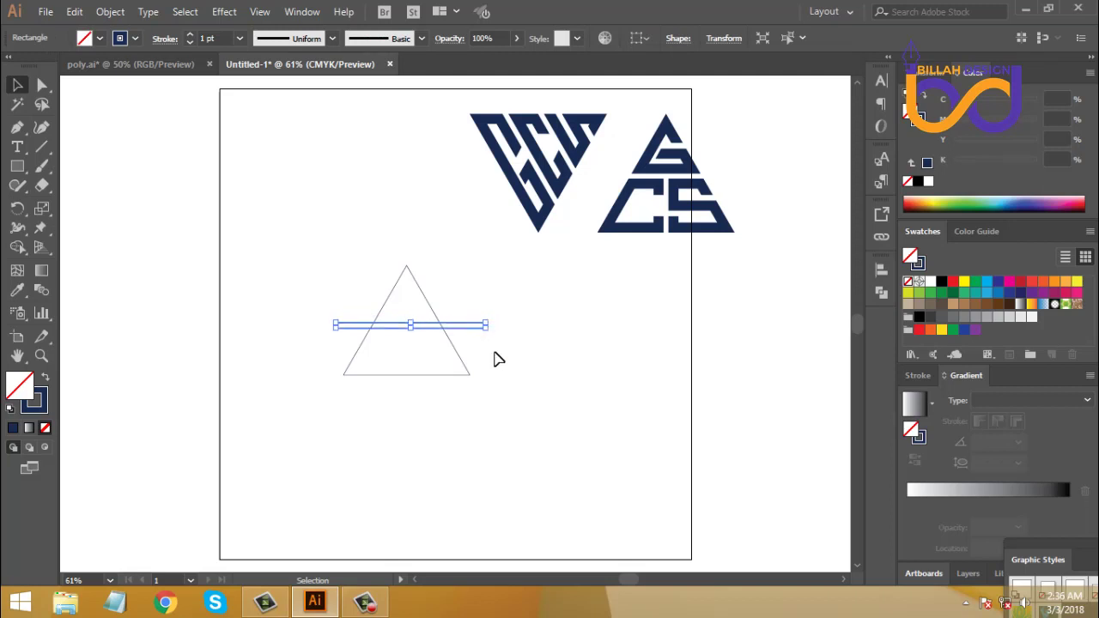
left_click(500, 365)
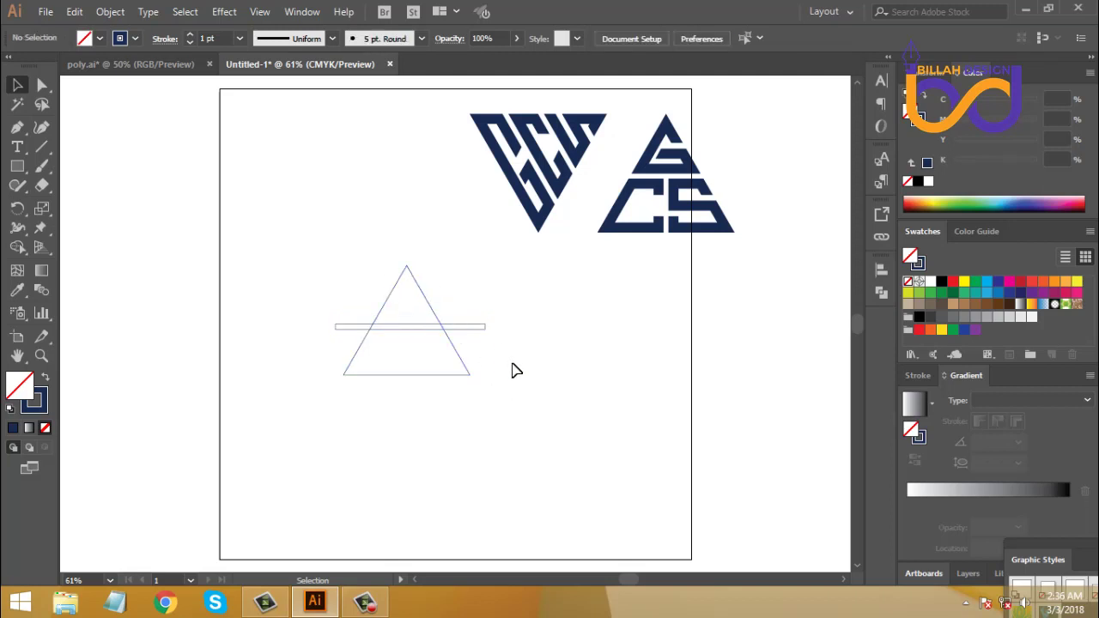
- Make a copy of the thin bar rotated to vertical and place it beside the triangle on its right
key("ctrl+1")
left_click_drag(402, 289, 434, 256)
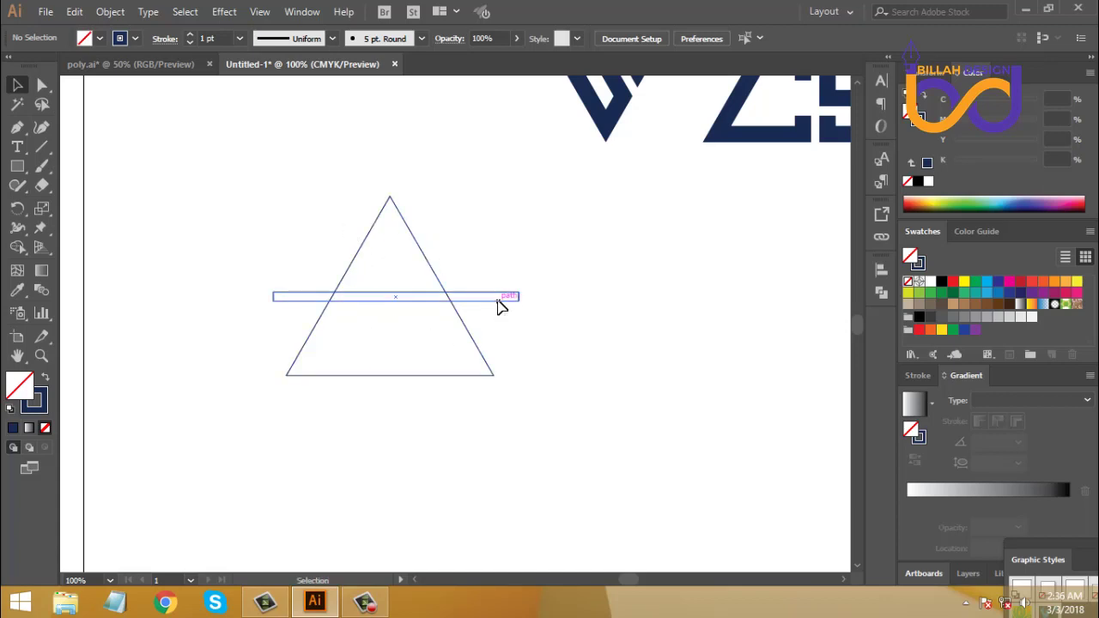
left_click_drag(505, 307, 473, 294)
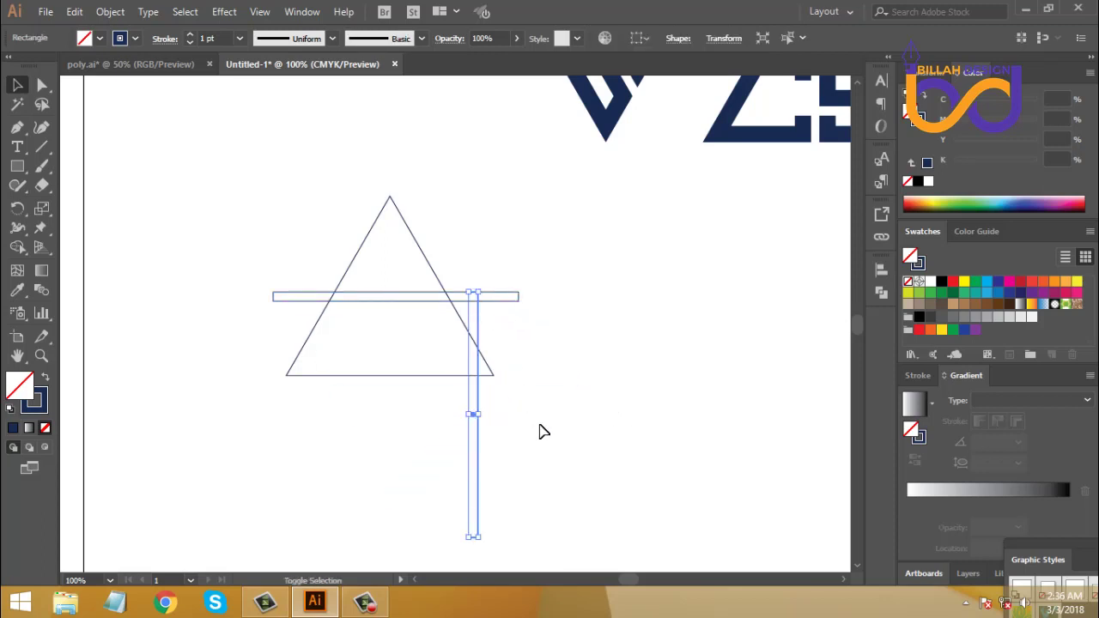
left_click(483, 443)
left_click_drag(478, 434, 601, 436)
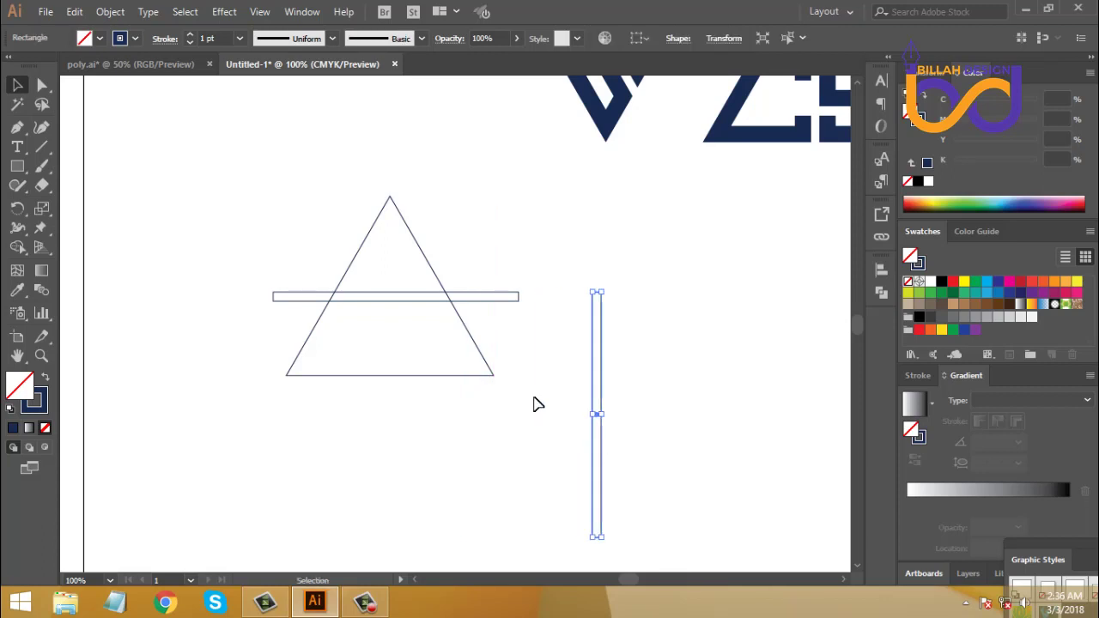
- Align the triangle and the horizontal bar to each other on their vertical centers
left_click(487, 319)
left_click(482, 301)
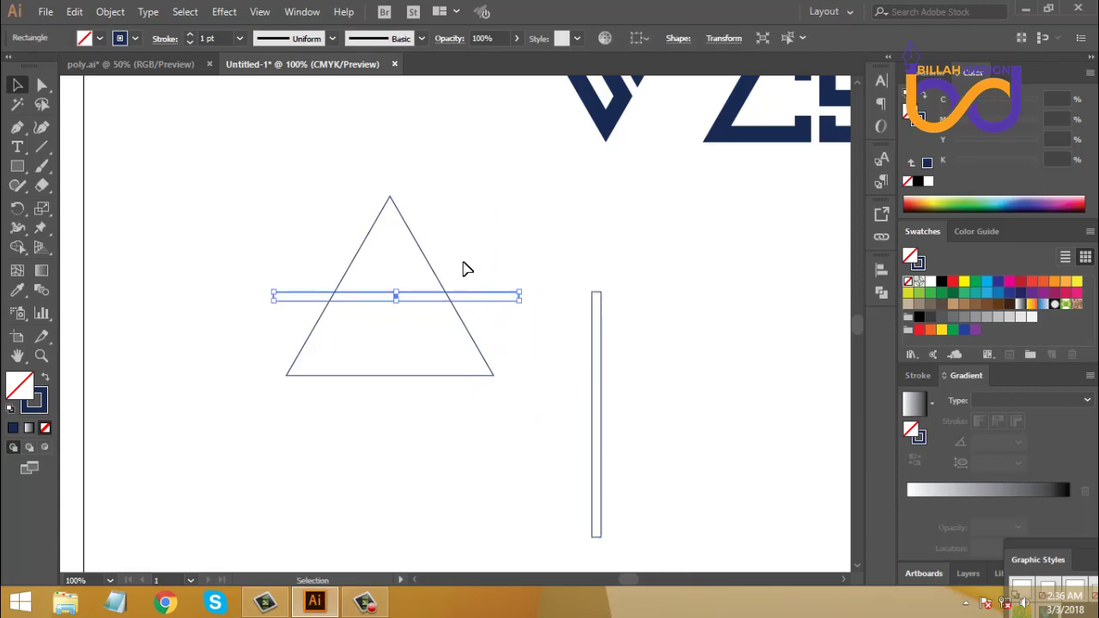
left_click(445, 294)
left_click(523, 358)
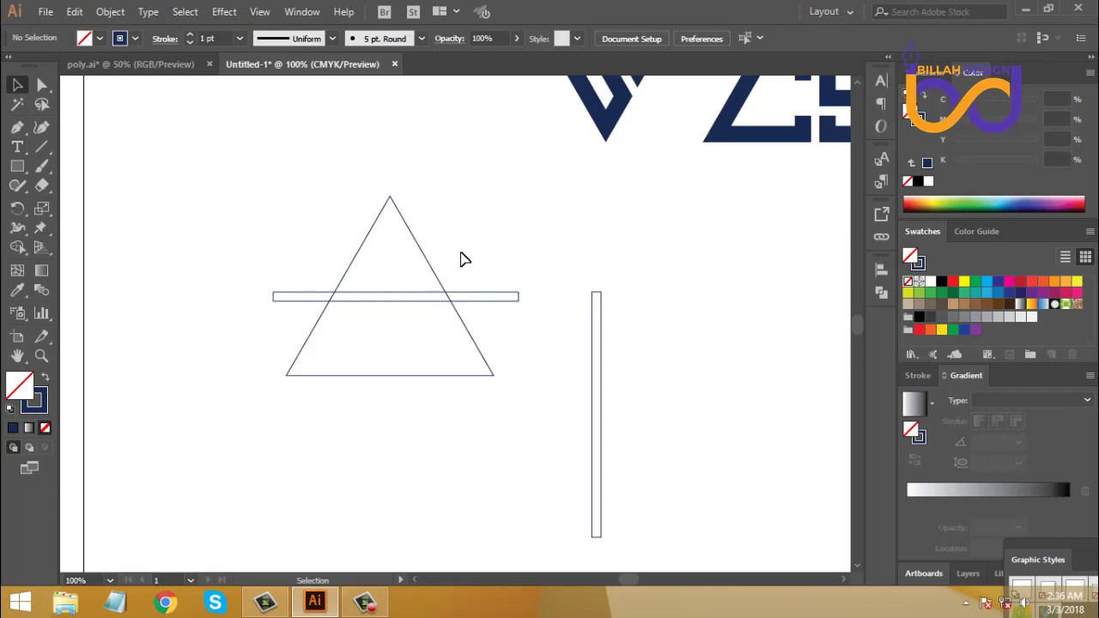
left_click_drag(417, 350, 523, 221)
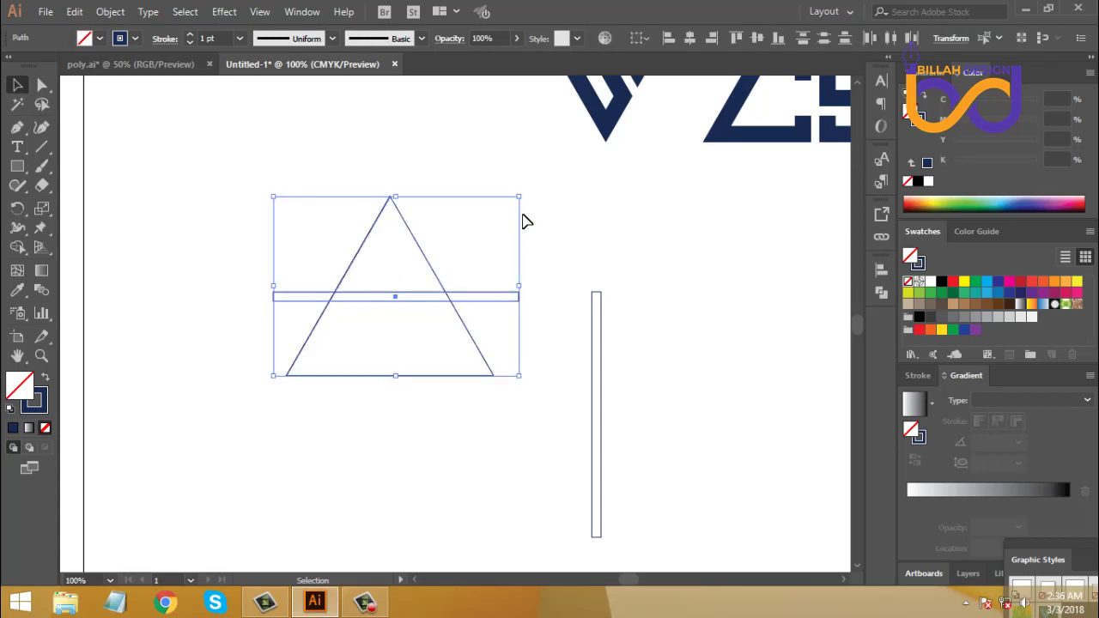
left_click(757, 38)
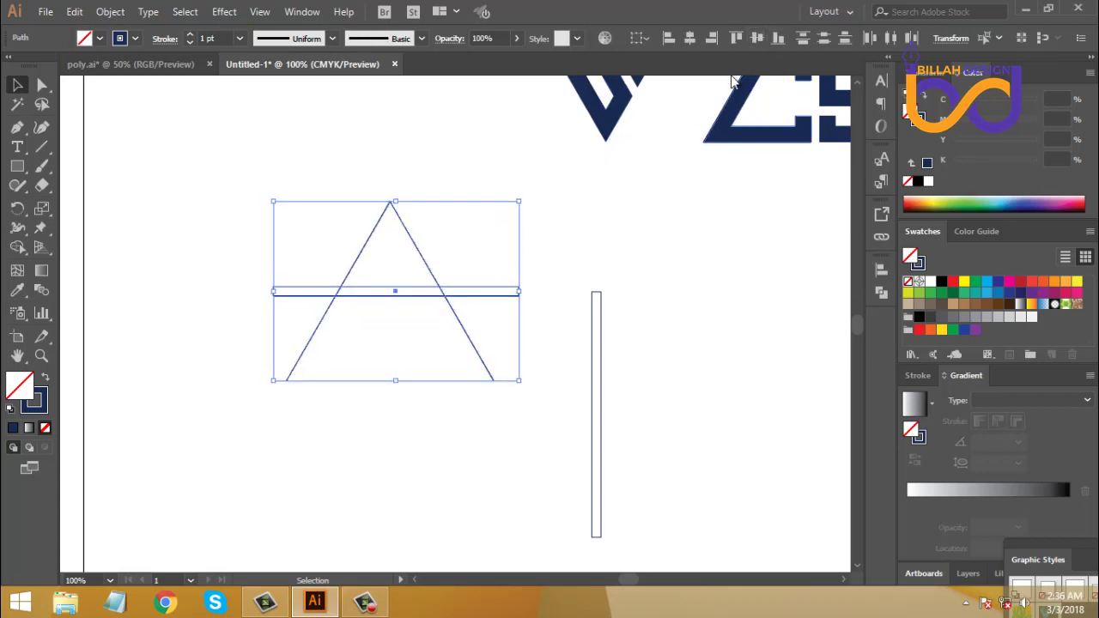
left_click(393, 247)
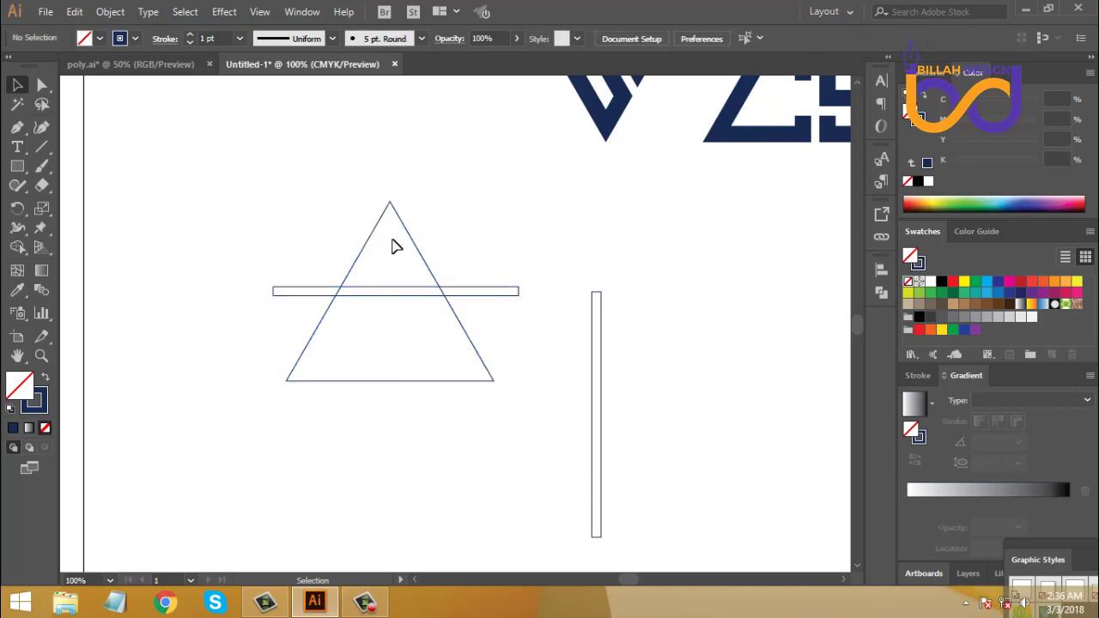
- Nudge the horizontal bar down slightly below the triangle's vertical center
left_click(481, 292)
key("Down")
key("Down")
key("Down")
key("Down")
key("Down")
key("Down")
key("Down")
key("Down")
key("Down")
key("Down")
key("Down")
key("Down")
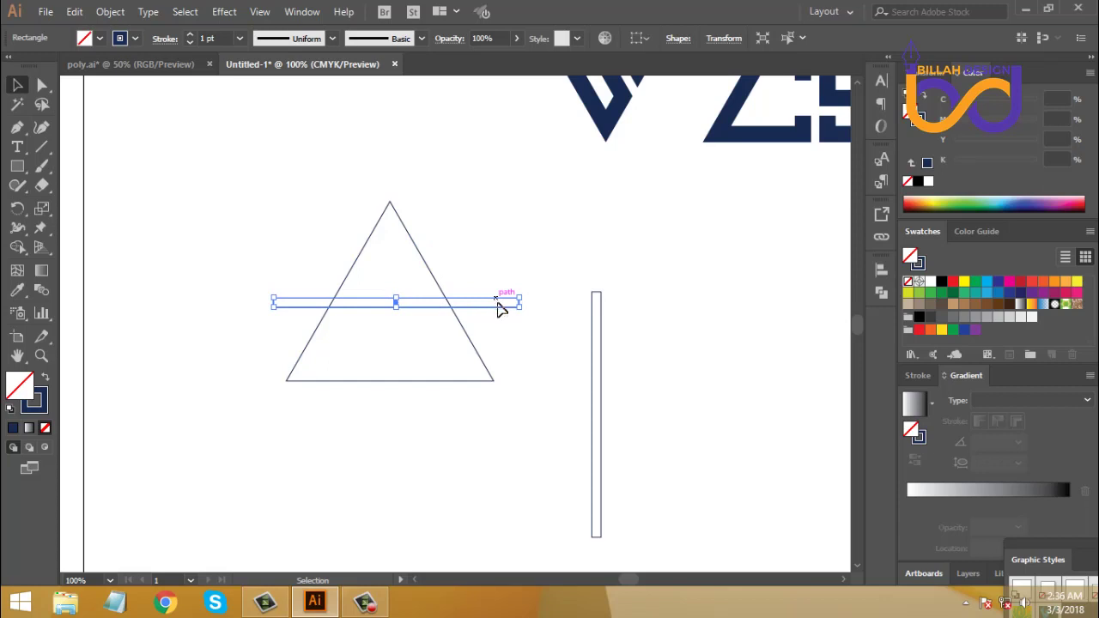
key("Down")
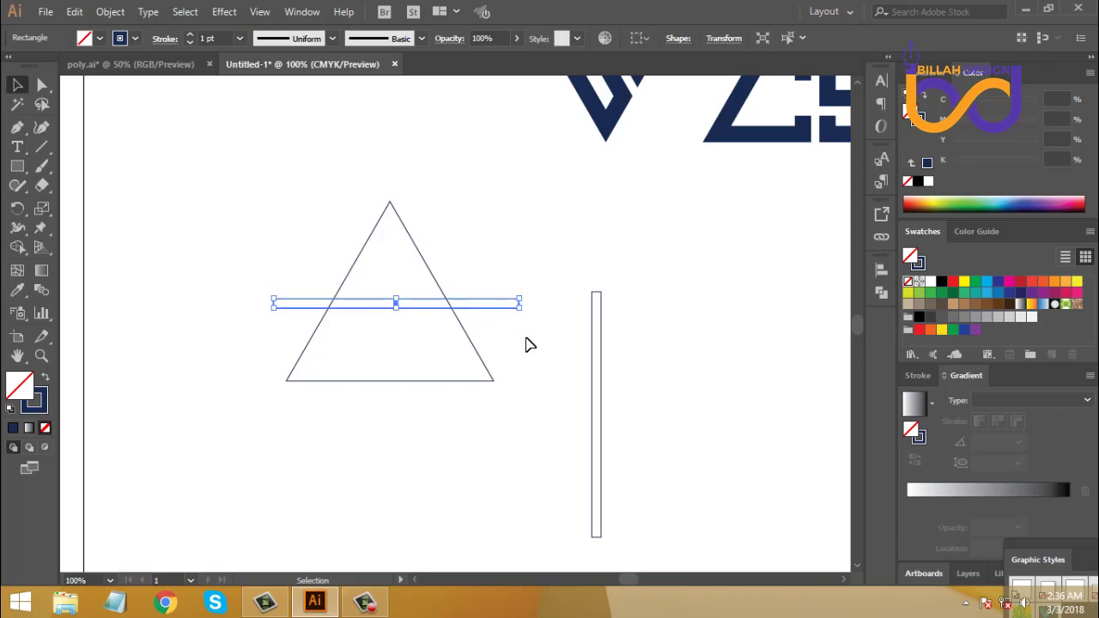
left_click(529, 344)
- Subtract the horizontal bar from the triangle with Minus Front and ungroup the resulting pieces
left_click_drag(505, 256, 375, 358)
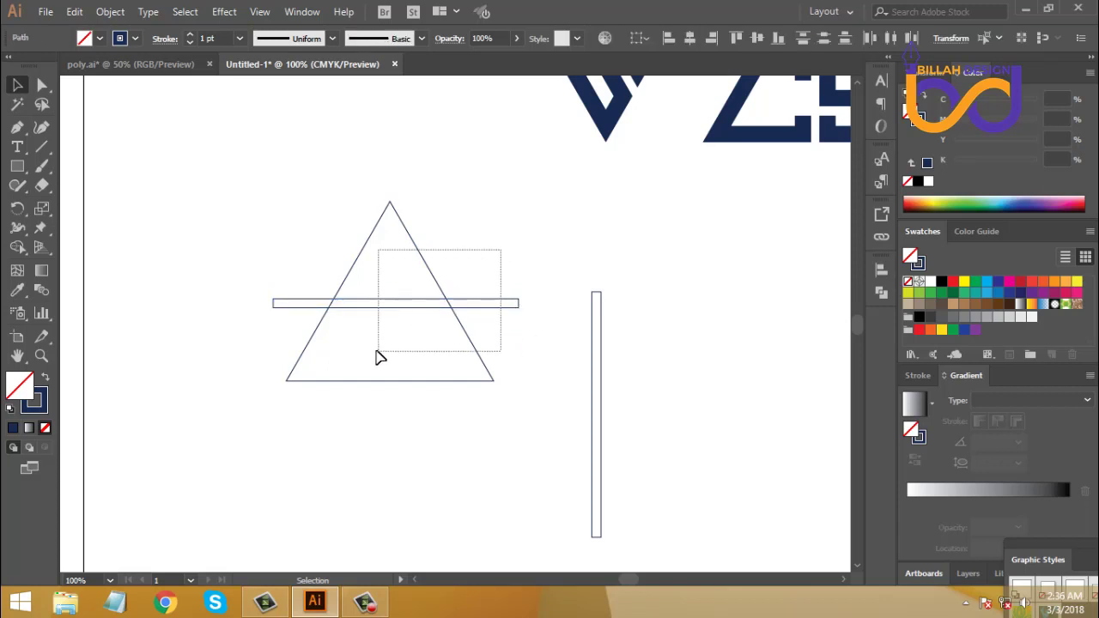
left_click(882, 294)
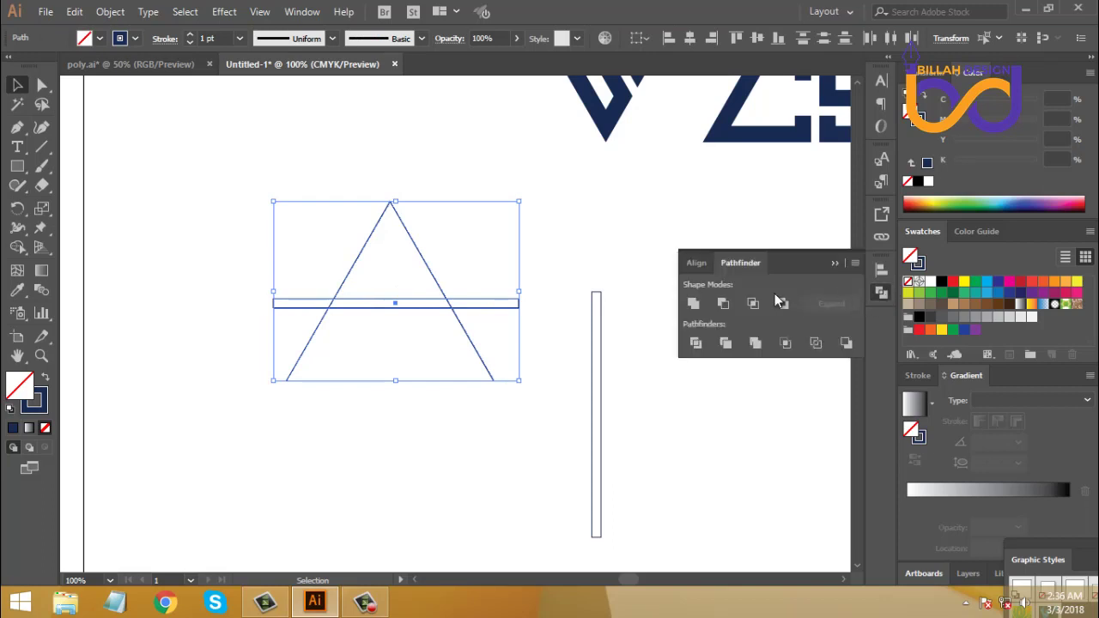
left_click(724, 305)
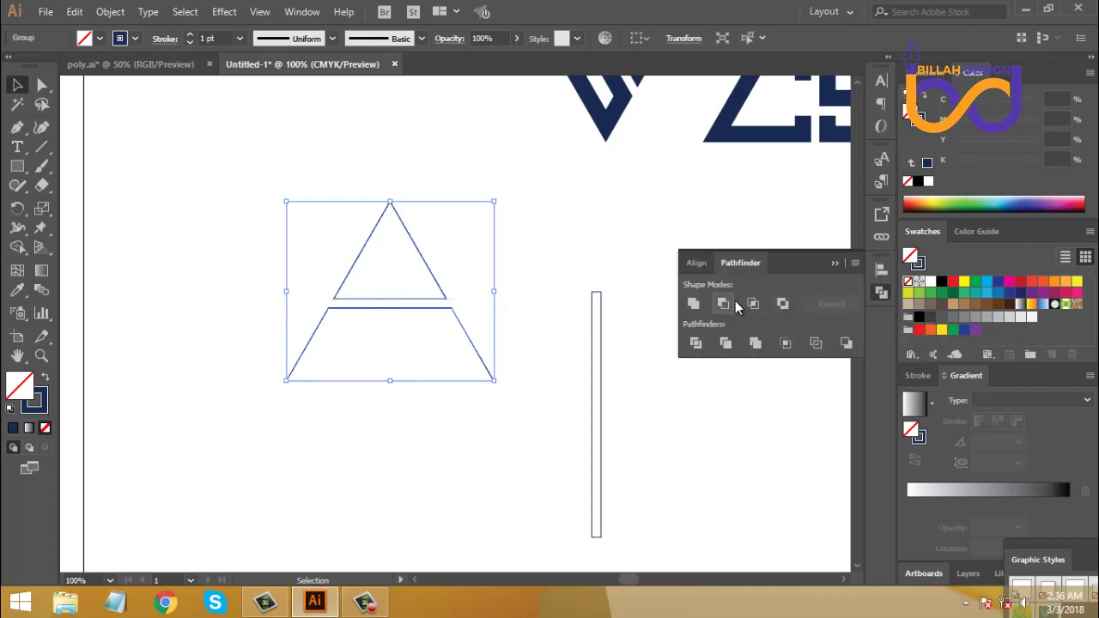
left_click(879, 294)
right_click(563, 237)
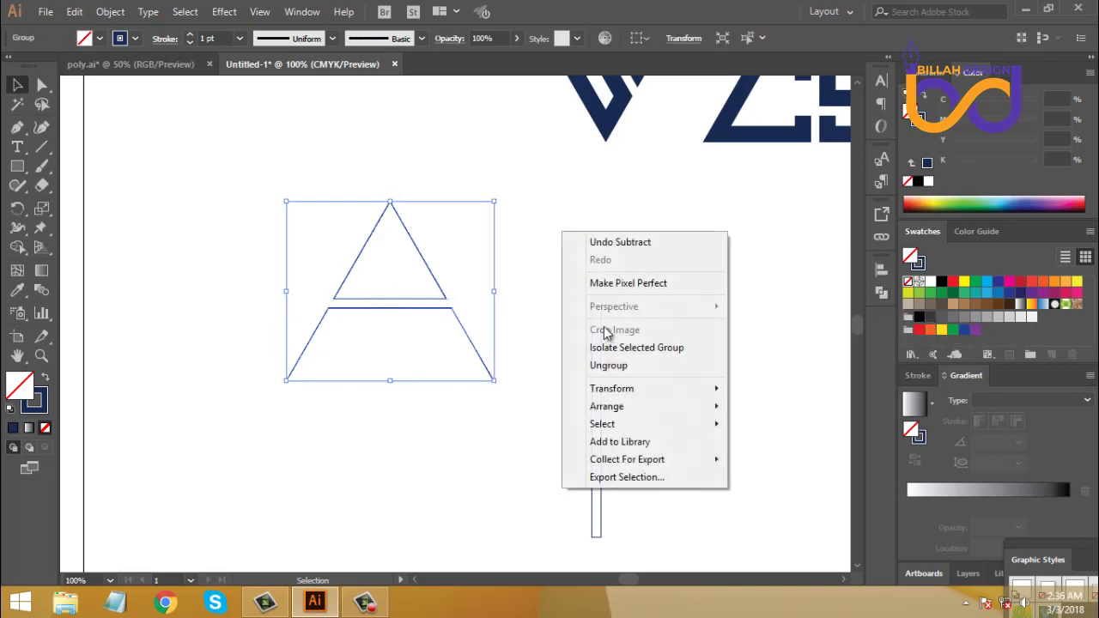
left_click(616, 365)
left_click(616, 368)
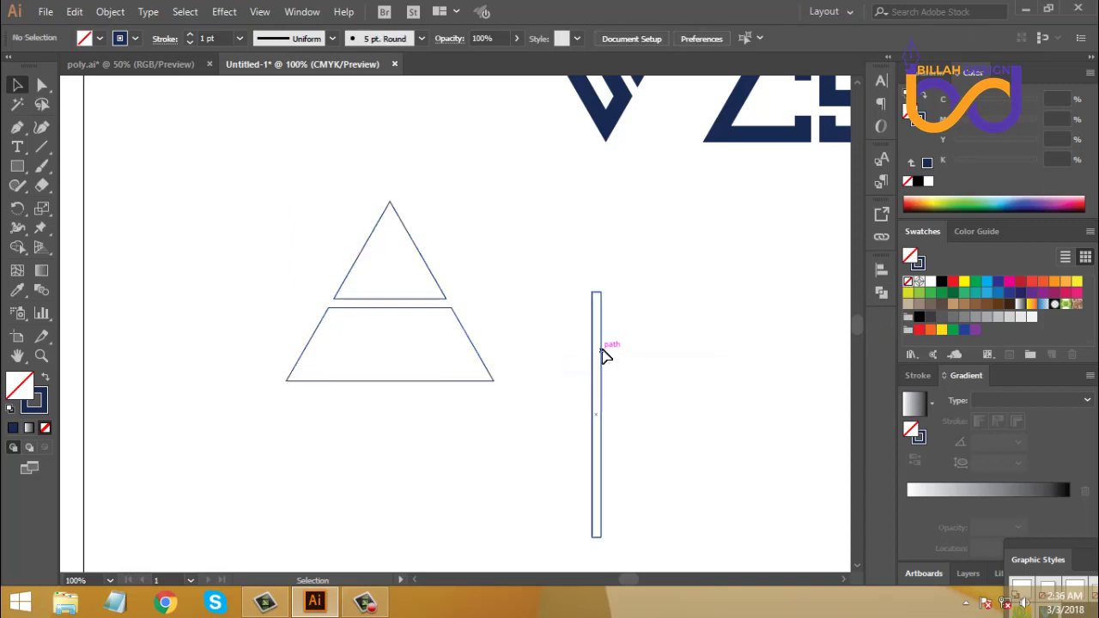
- Move the vertical bar over the lower trapezoid and center it horizontally, using the trapezoid as the key object
left_click_drag(603, 353, 407, 348)
left_click(438, 420)
left_click_drag(446, 421, 335, 348)
left_click(424, 382)
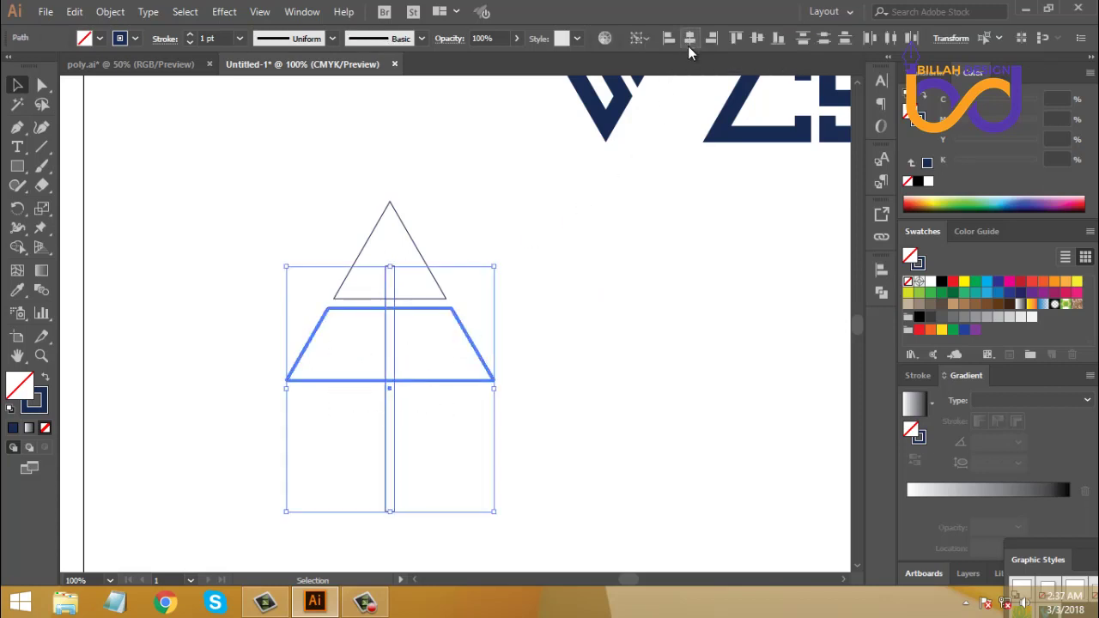
left_click(467, 434)
- Cut the lower trapezoid into two halves by subtracting the vertical bar with Minus Front
left_click_drag(319, 349, 481, 435)
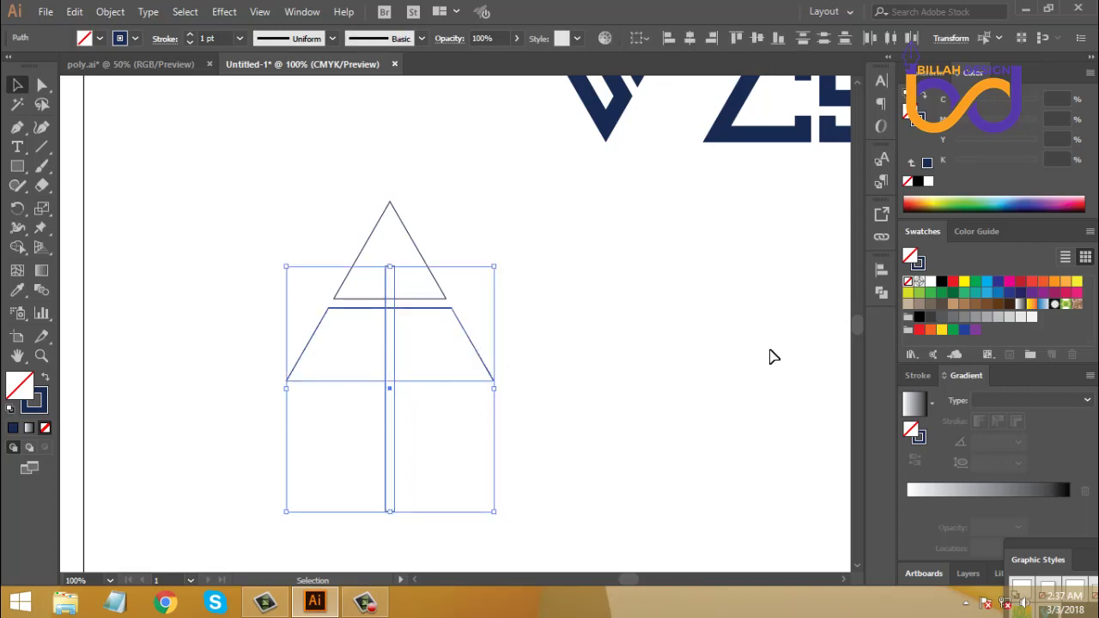
left_click(880, 292)
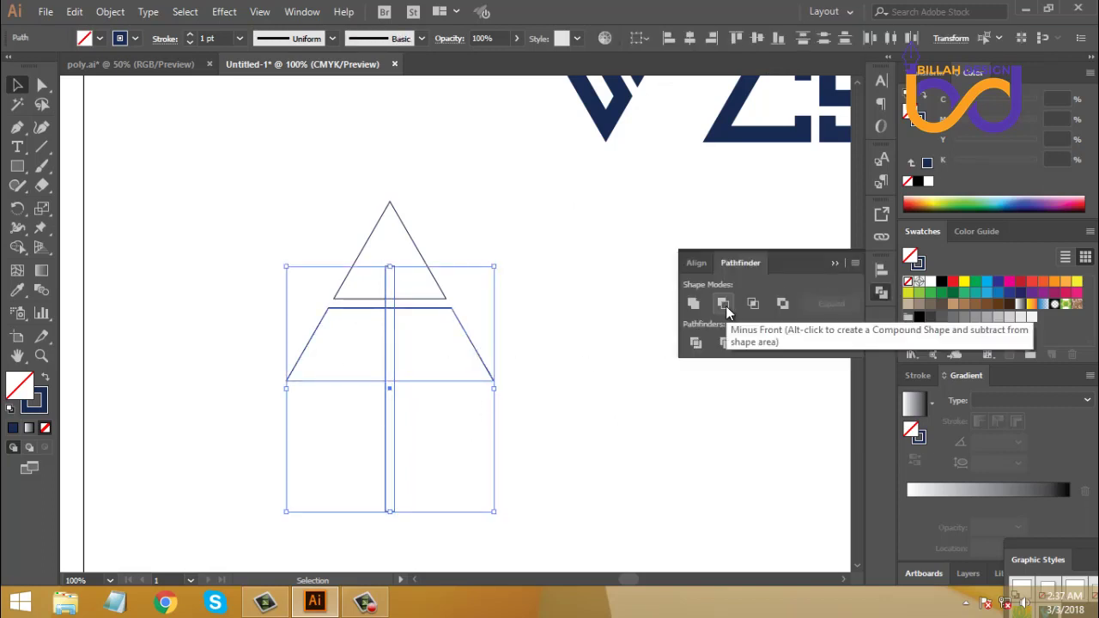
left_click(725, 305)
left_click(880, 293)
left_click(540, 356)
key("ctrl+minus")
key("ctrl+minus")
mouse_move(540, 355)
left_mouse_down()
mouse_move(549, 359)
mouse_move(551, 340)
mouse_move(554, 362)
left_mouse_up()
key("ctrl+plus")
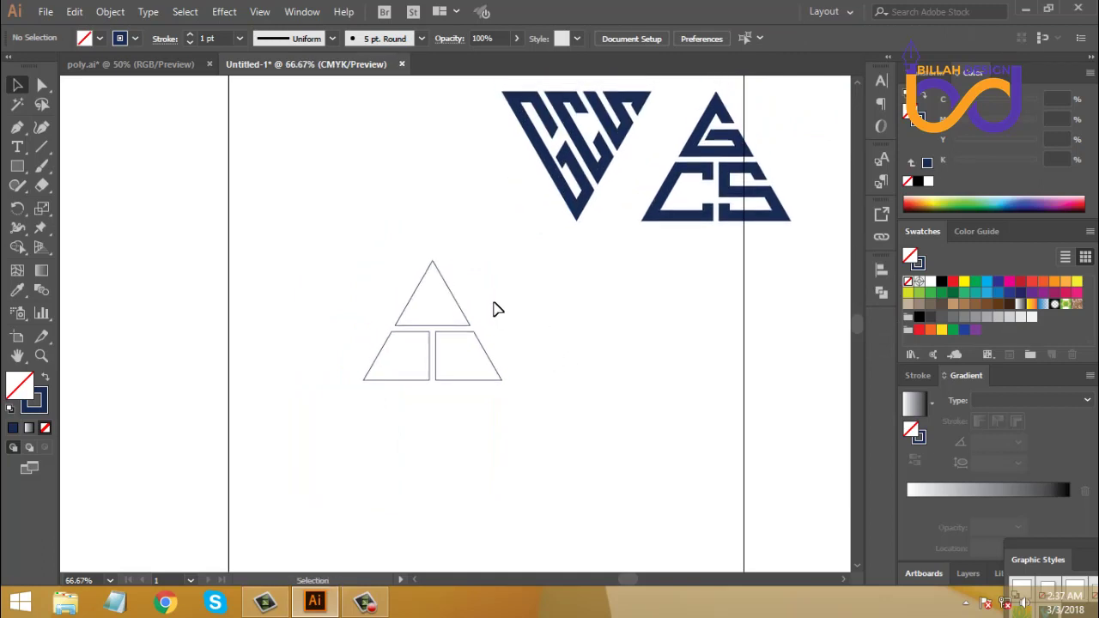
- Set the stroke weight of all three triangle pieces to 4 pt
left_click_drag(502, 307, 400, 378)
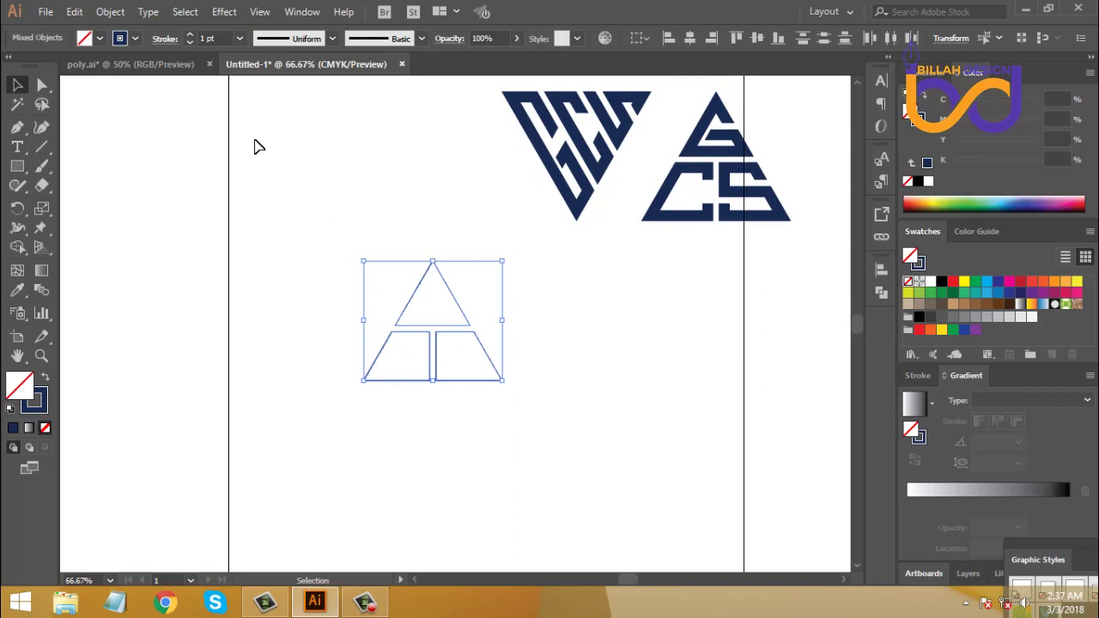
left_click(190, 36)
left_click(191, 35)
left_click(191, 35)
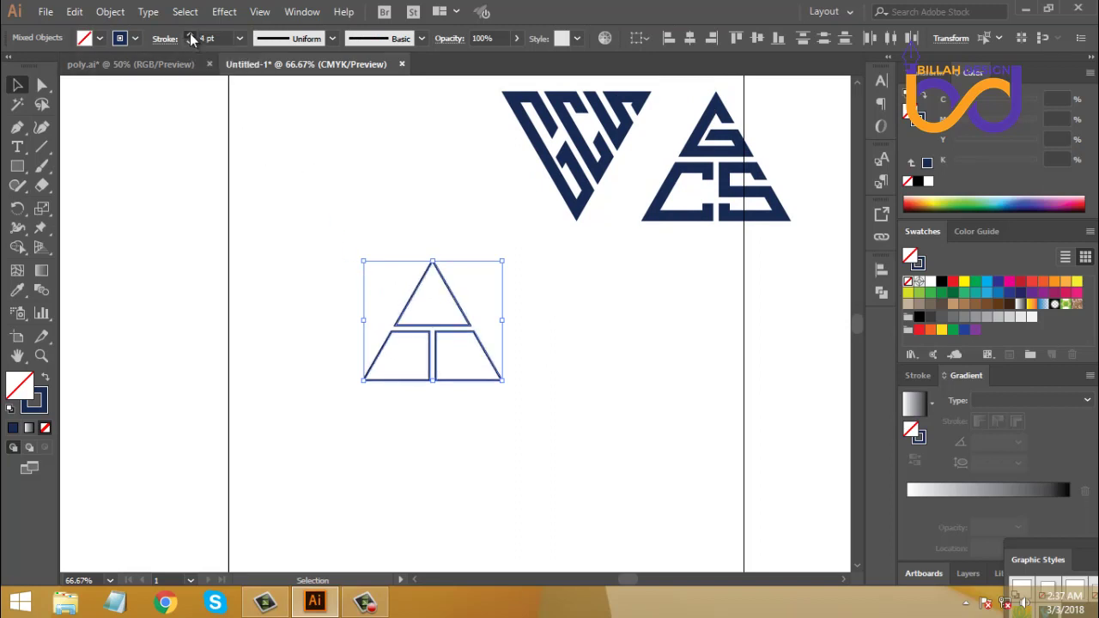
- Set the stroke weight of all three triangle pieces to 10 pt and align their strokes to the inside
left_click(191, 35)
left_click(191, 35)
left_click(190, 35)
left_click(190, 35)
left_click(190, 35)
left_click(191, 35)
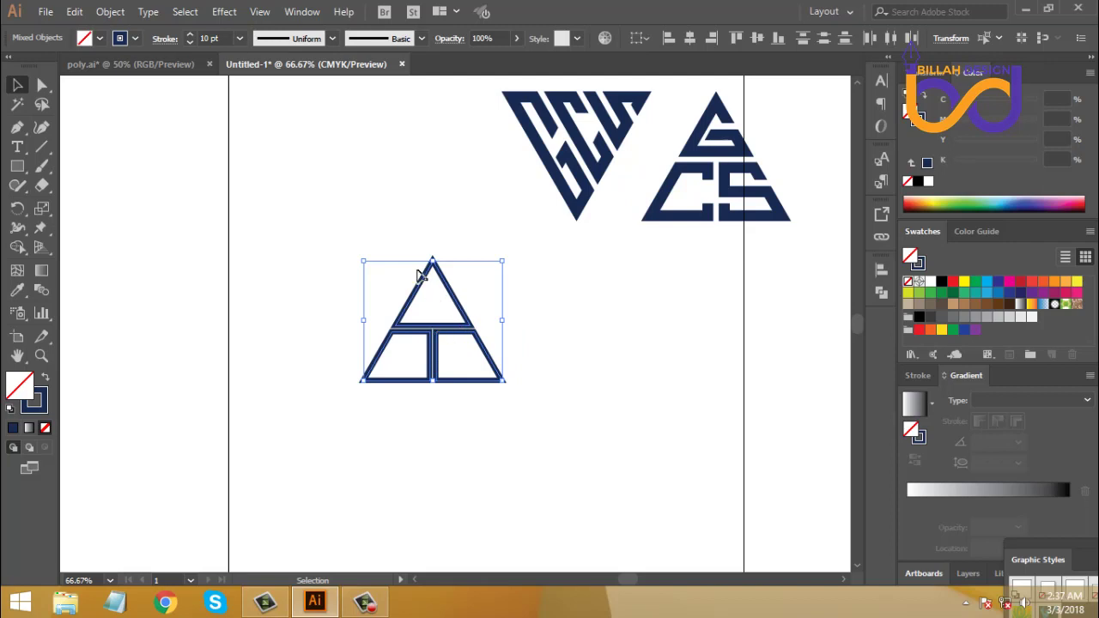
left_click(164, 39)
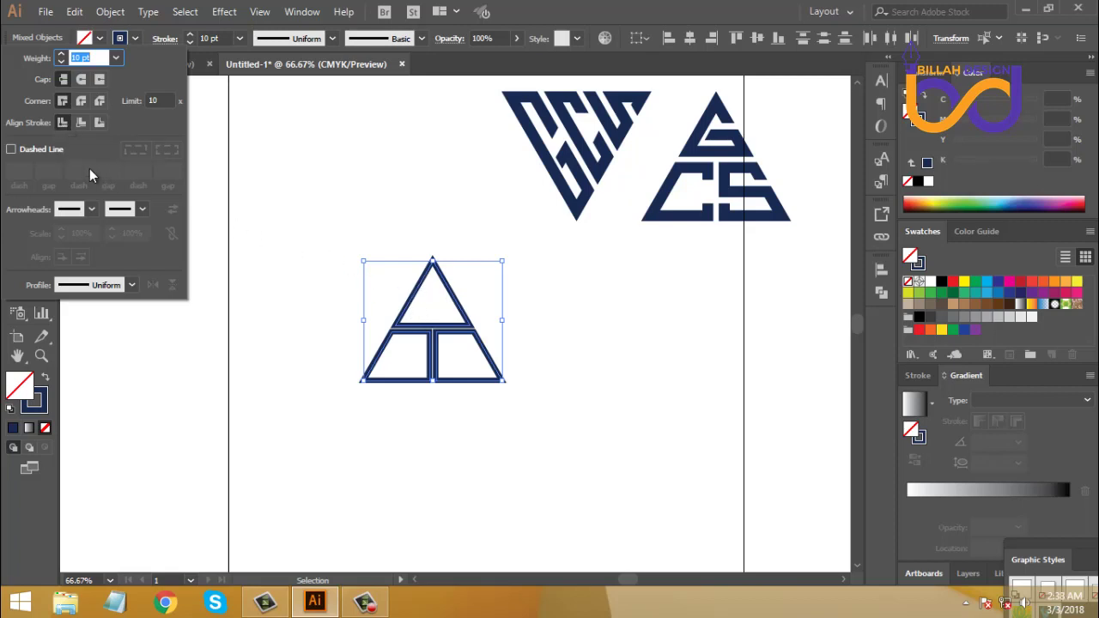
left_click(79, 123)
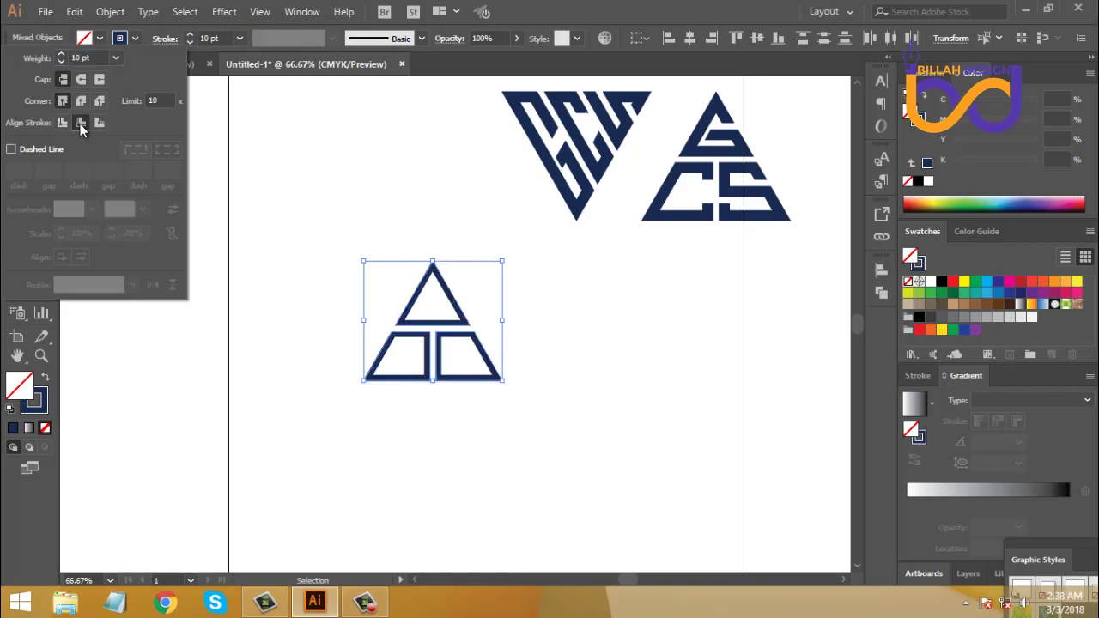
- Increase the stroke weight of the three triangle pieces to 17 pt
left_click(190, 37)
left_click(190, 37)
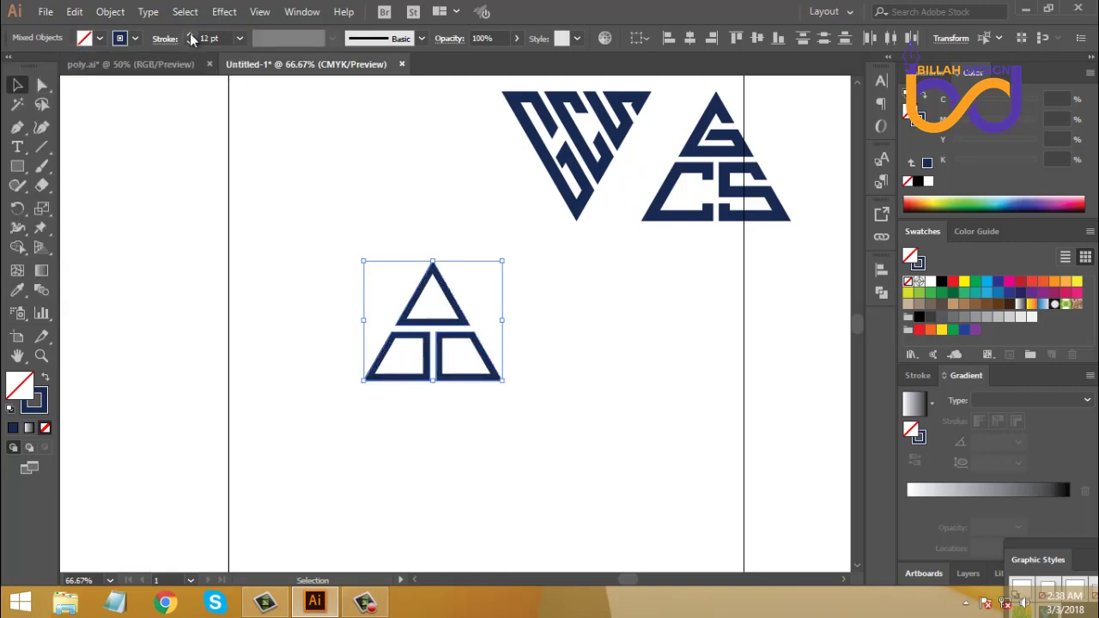
left_click(190, 38)
left_click(190, 37)
left_click(189, 37)
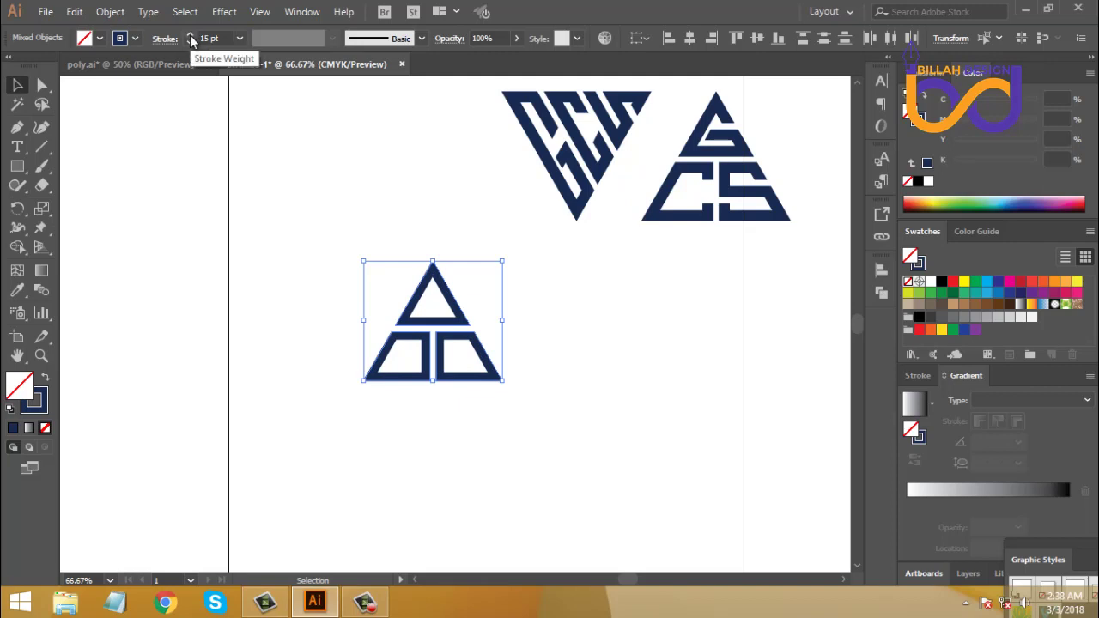
left_click(191, 38)
left_click(190, 39)
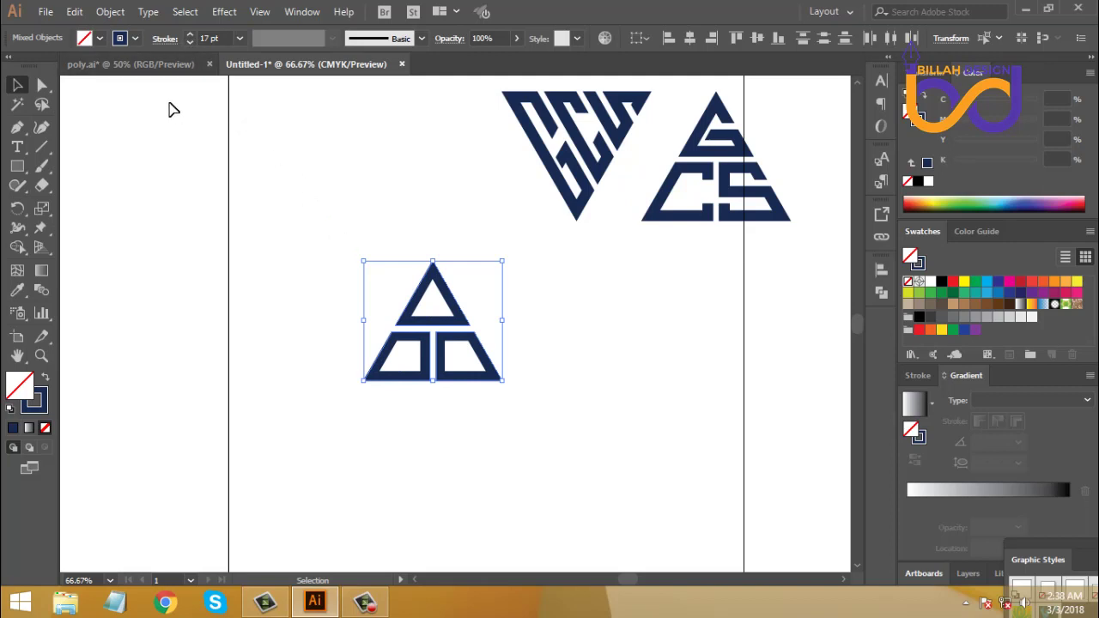
- Convert the inside-aligned strokes of the three pieces into filled shapes with Expand Appearance
left_click(106, 12)
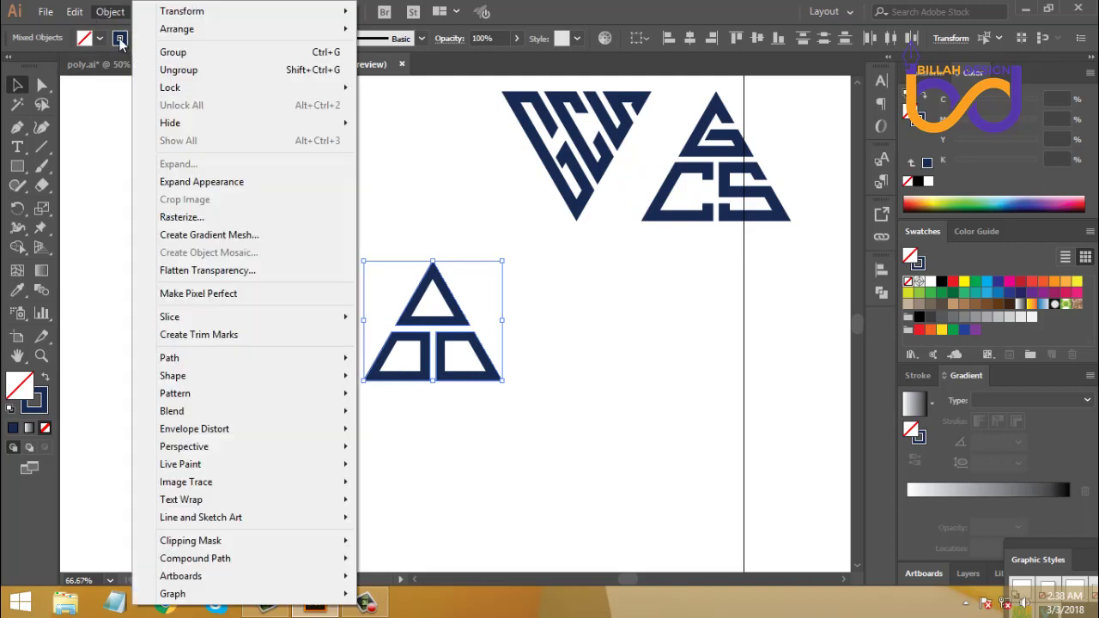
left_click(190, 184)
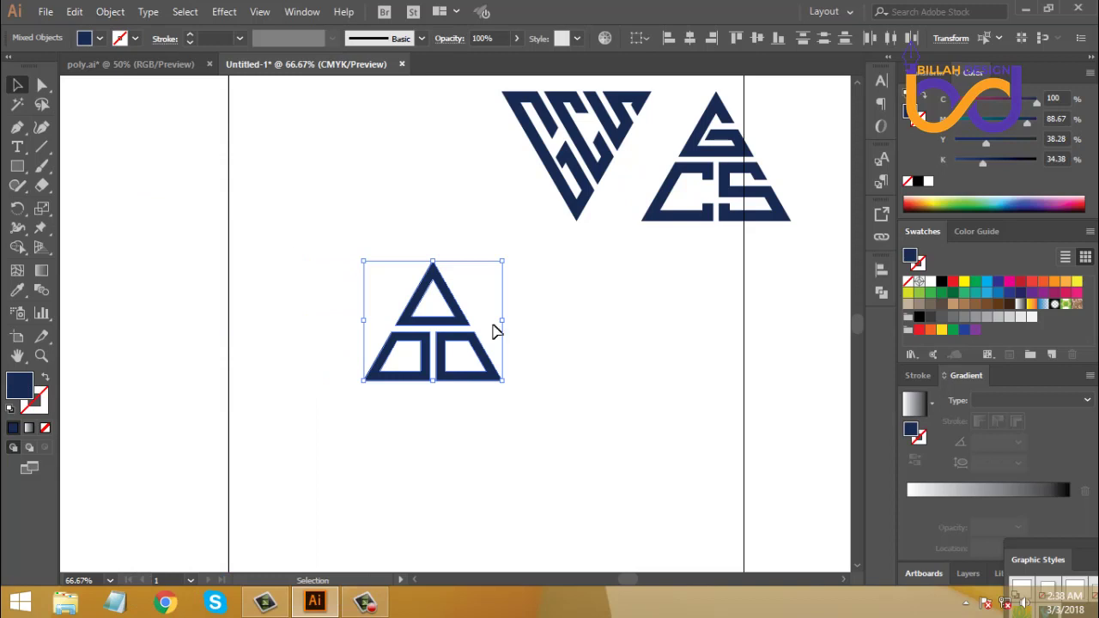
left_click(518, 397)
left_click_drag(500, 383, 425, 307)
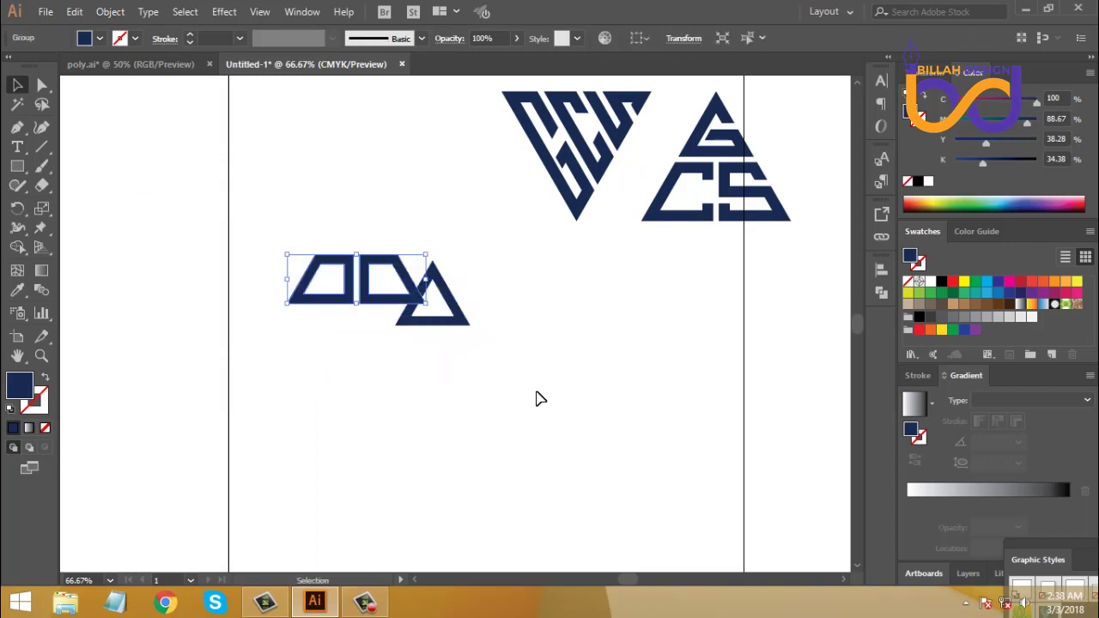
left_click(541, 398)
key("ctrl+z")
- Ungroup the two lower trapezoids below the top triangle so they are separate shapes
key("ctrl+1")
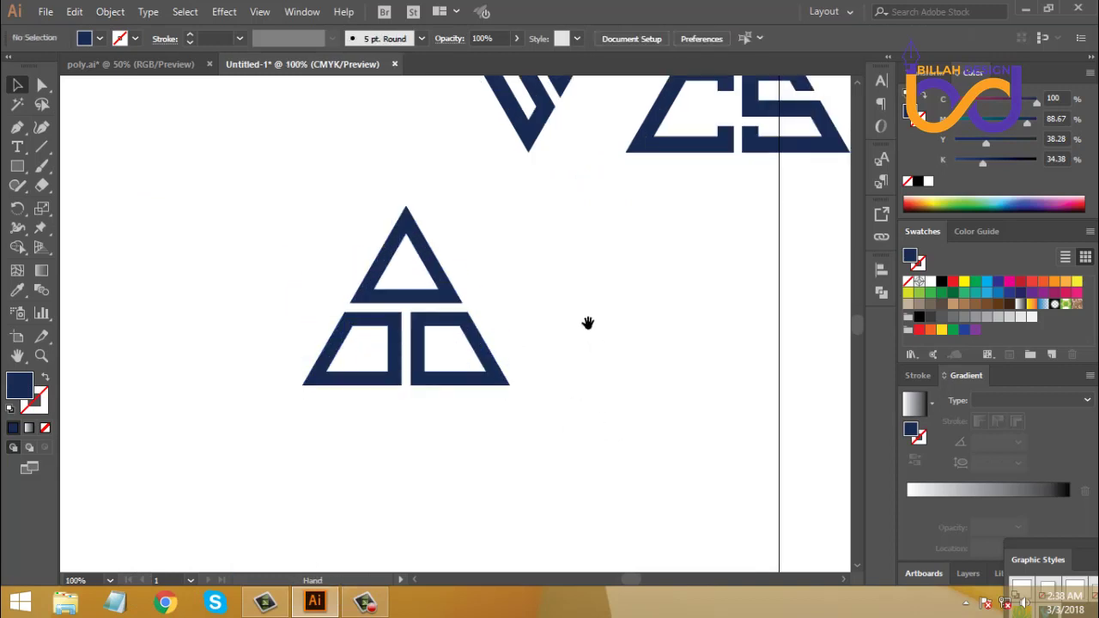
left_click_drag(589, 318, 526, 440)
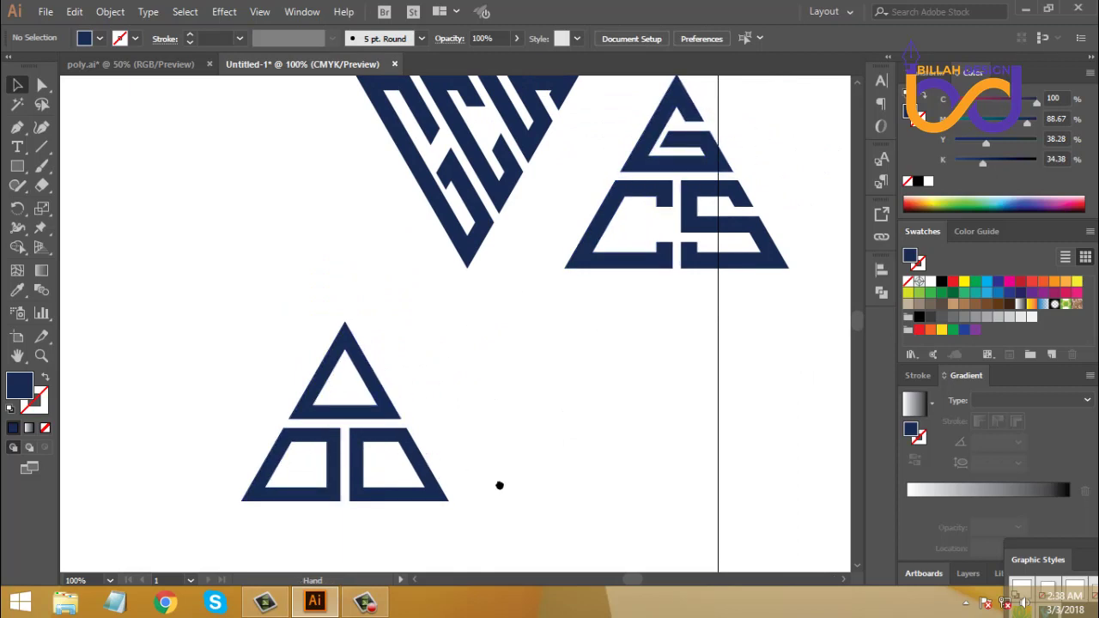
left_click_drag(501, 484, 510, 464)
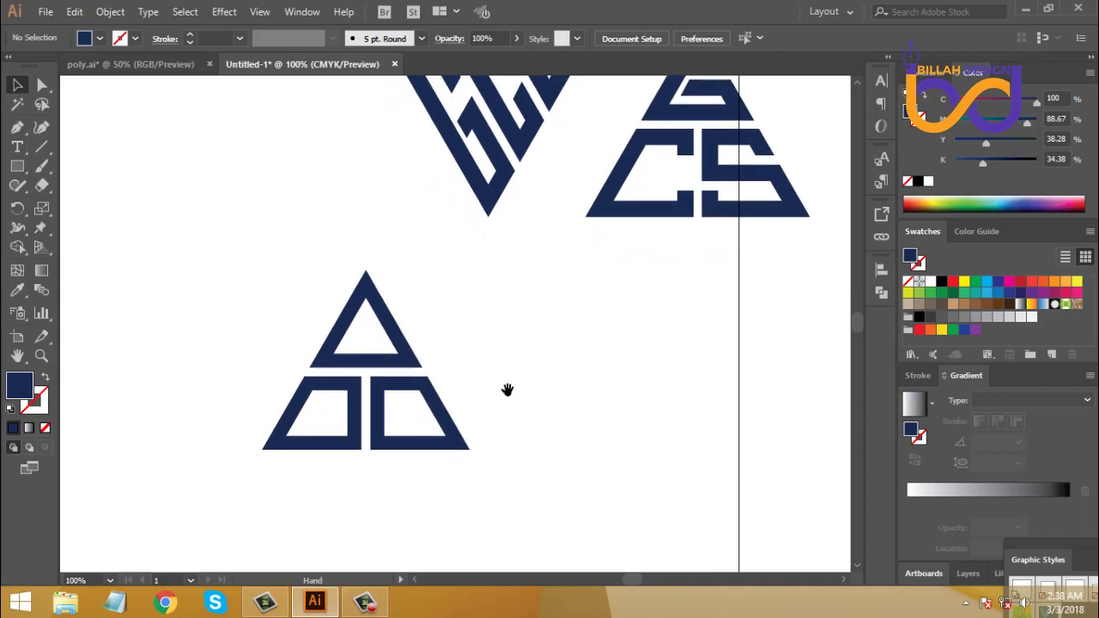
scroll(520, 403, "down", 2)
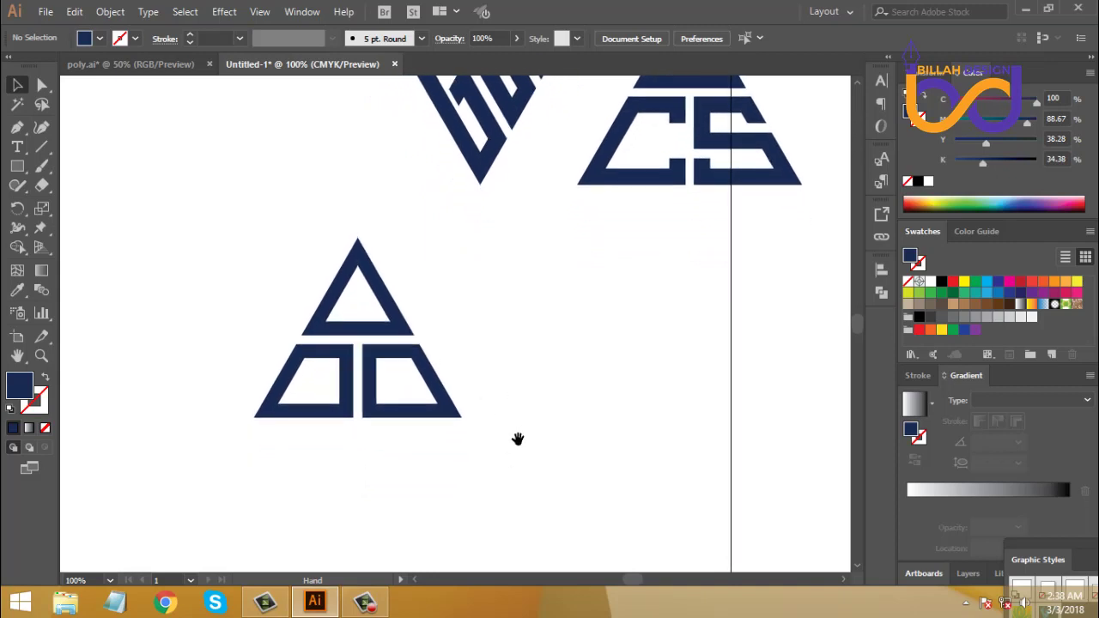
scroll(519, 437, "down", 1)
left_click(398, 318)
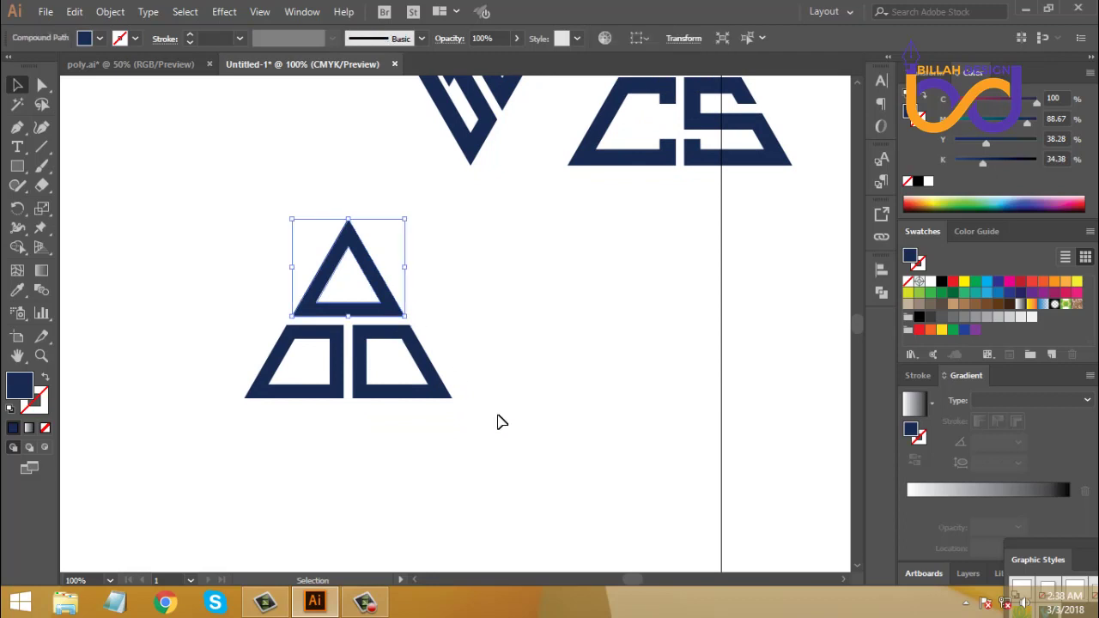
left_click(498, 422)
left_click(410, 354)
right_click(411, 351)
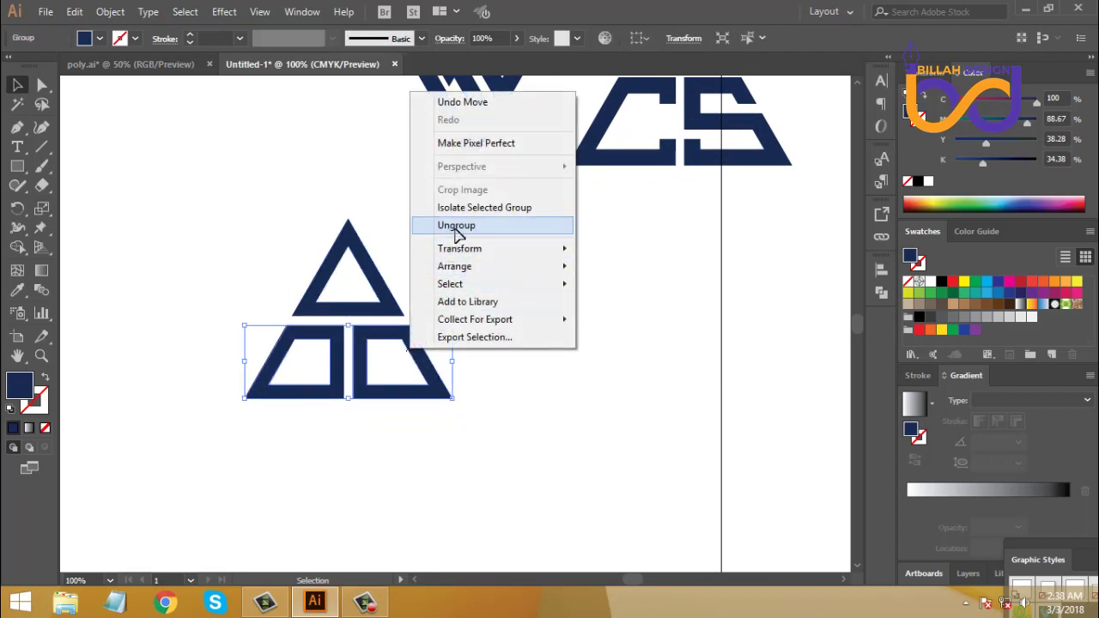
left_click(453, 226)
left_click(484, 337)
- Place a copy of the lower-right trapezoid in the empty space to the right of the triangle
scroll(593, 386, "up", 2)
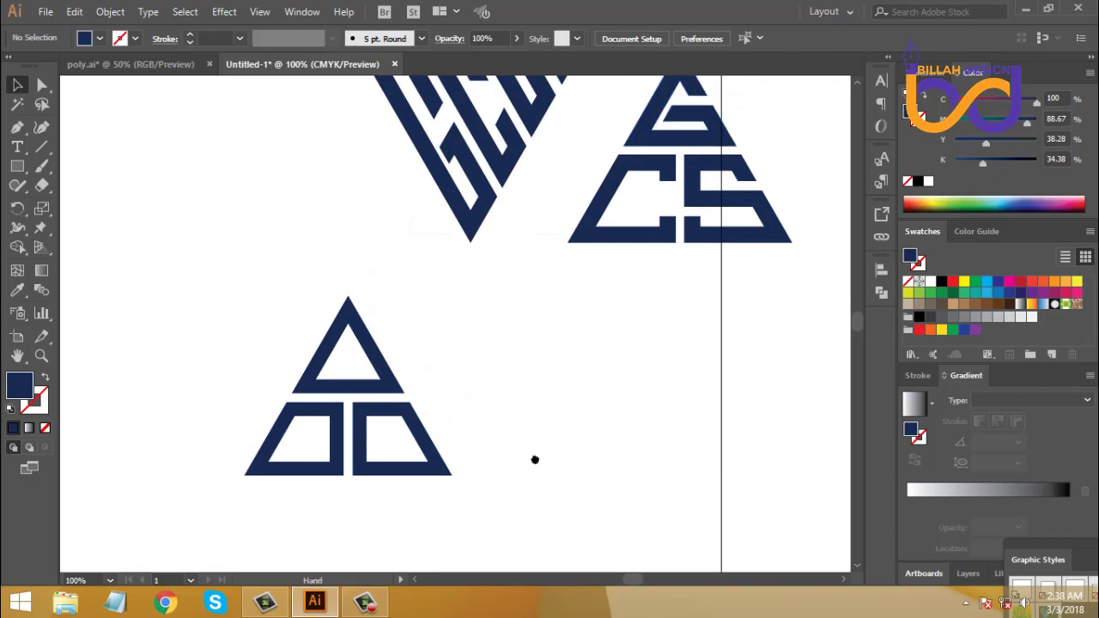
scroll(481, 442, "down", 1)
left_click_drag(625, 424, 626, 424)
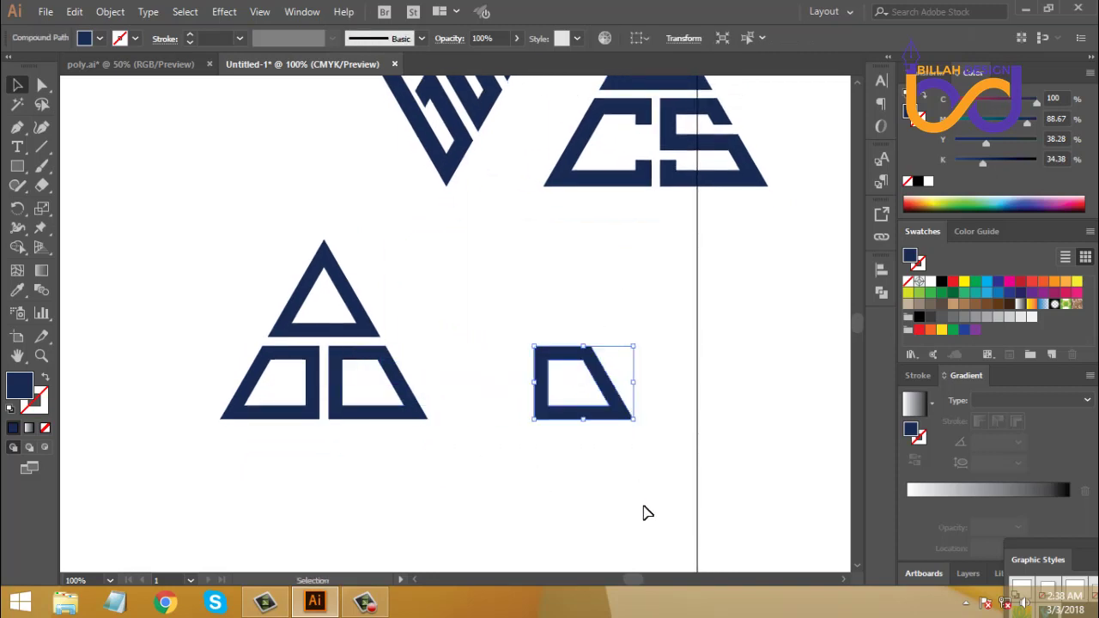
left_click(645, 513)
- Draw a small rectangle over the copied trapezoid's bottom edge and split both shapes with Divide
left_click(17, 165)
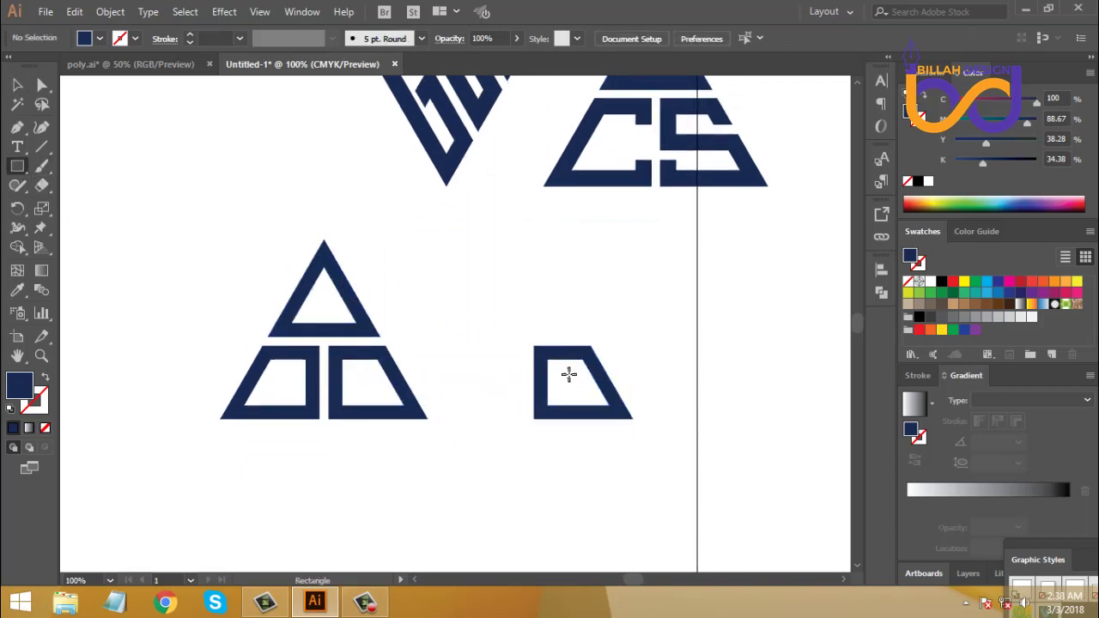
left_click_drag(554, 387, 601, 439)
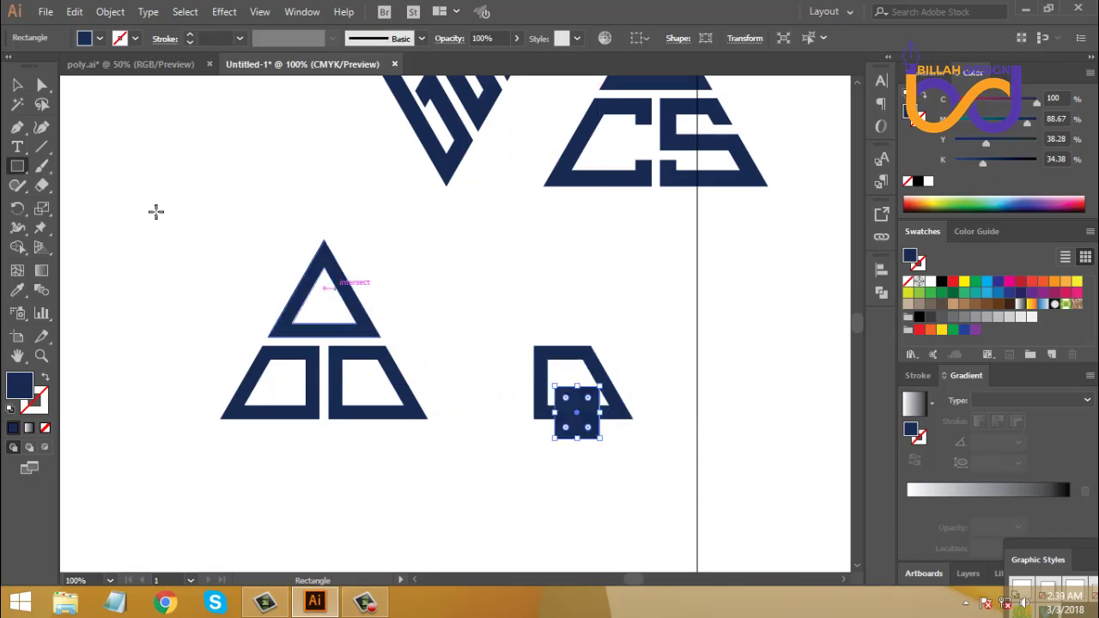
left_click(17, 85)
left_click_drag(504, 319, 615, 448)
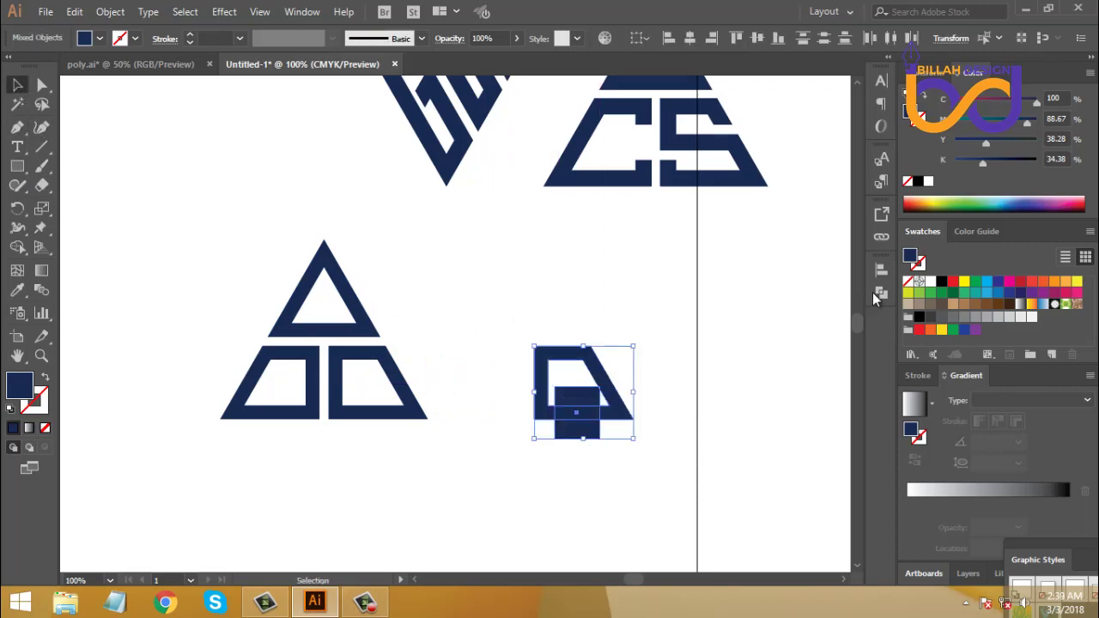
left_click(881, 292)
left_click(697, 343)
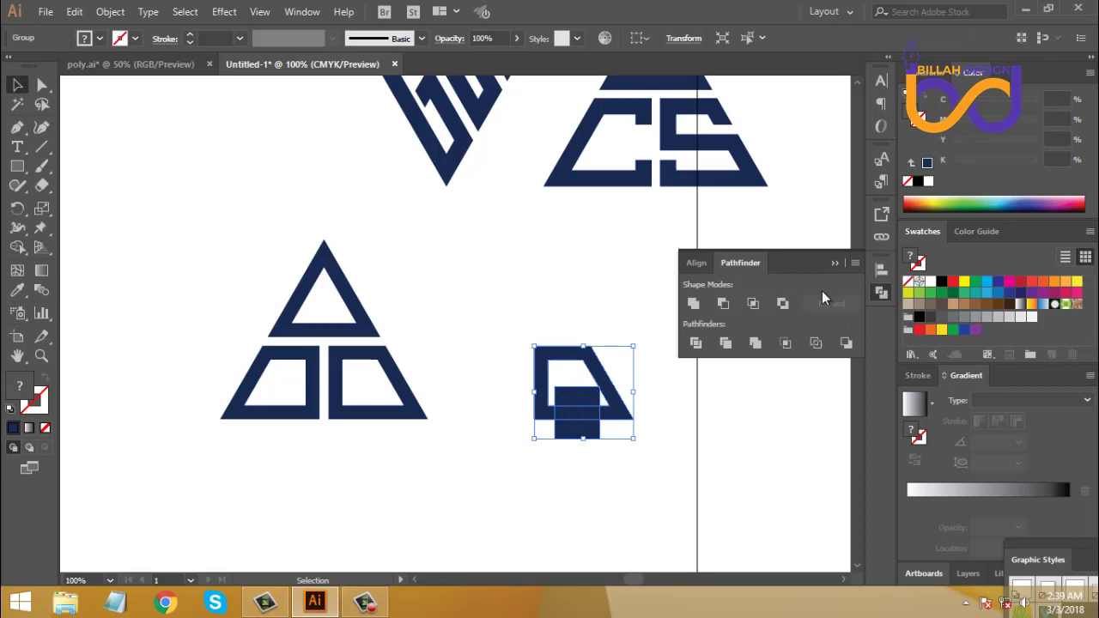
left_click(878, 293)
- Ungroup the divided copy and keep only the small bar cut from its bottom edge, deleting the other fragments
right_click(669, 313)
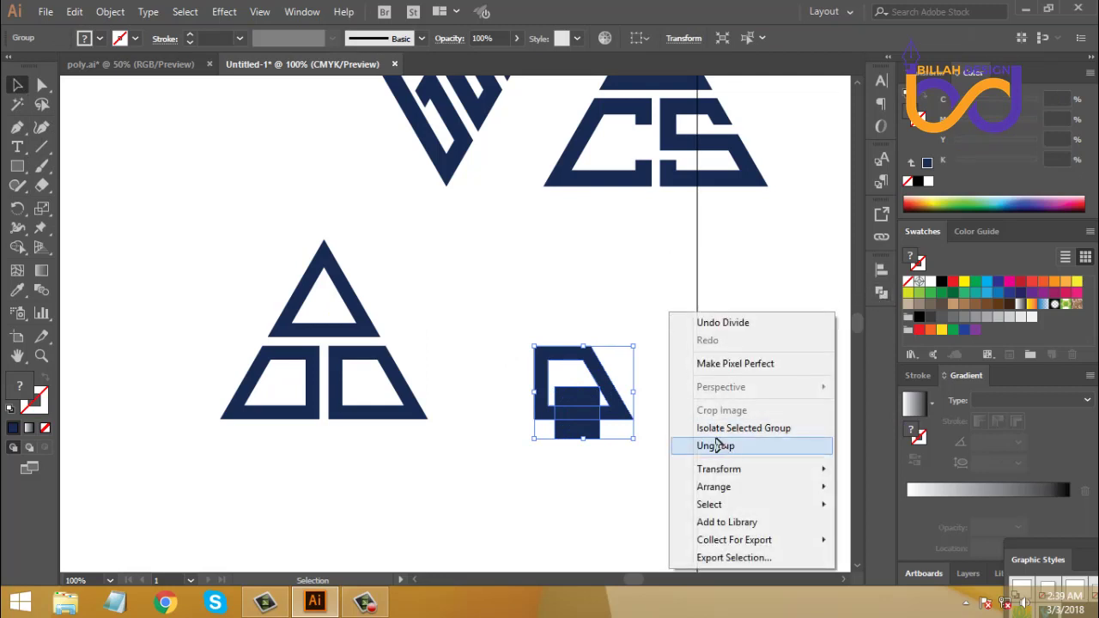
left_click(716, 446)
left_click(644, 429)
left_click_drag(573, 419, 459, 304)
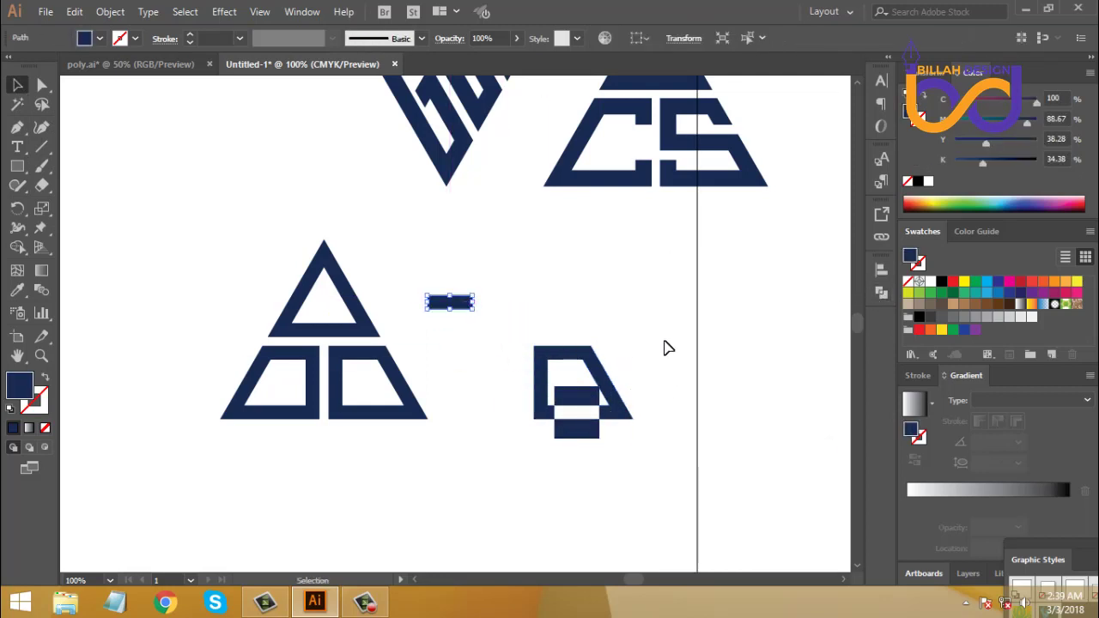
left_click_drag(667, 323, 541, 472)
key("Delete")
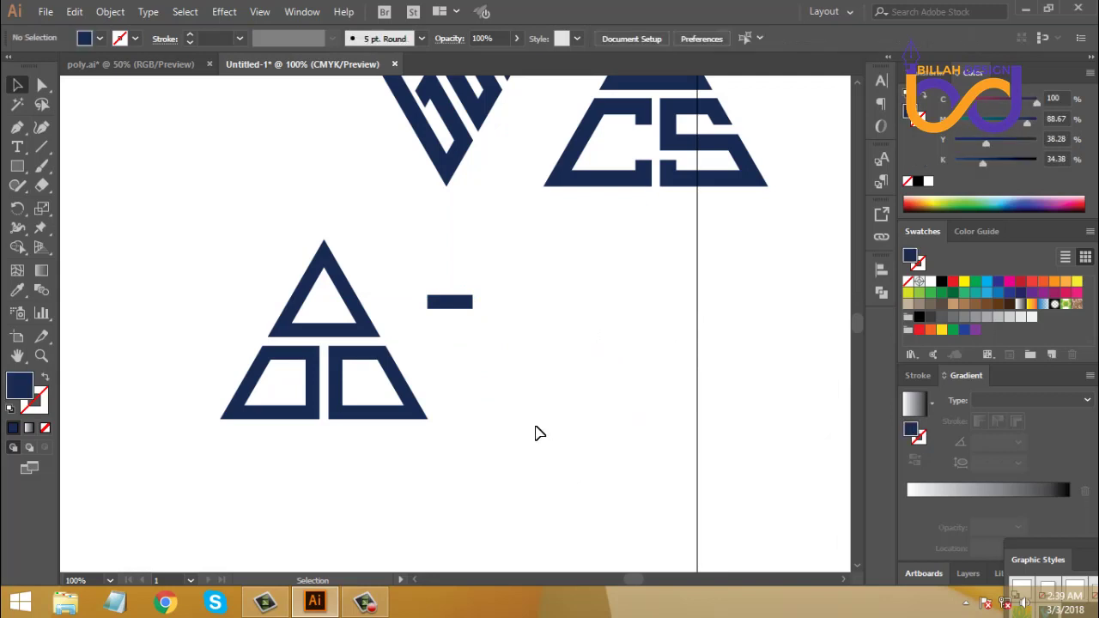
- Place the small bar across the right leg of the top triangle, starting at its center, and split both with Divide
left_click_drag(447, 307, 362, 299)
key("ctrl+equal")
left_click_drag(460, 277, 369, 326)
left_click(882, 293)
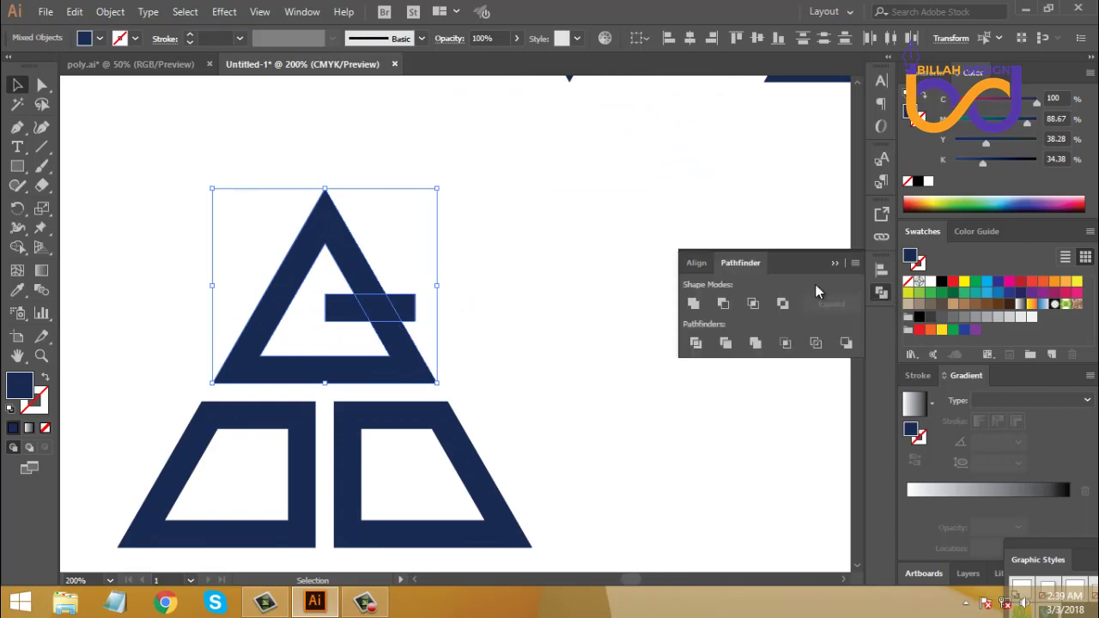
left_click(695, 344)
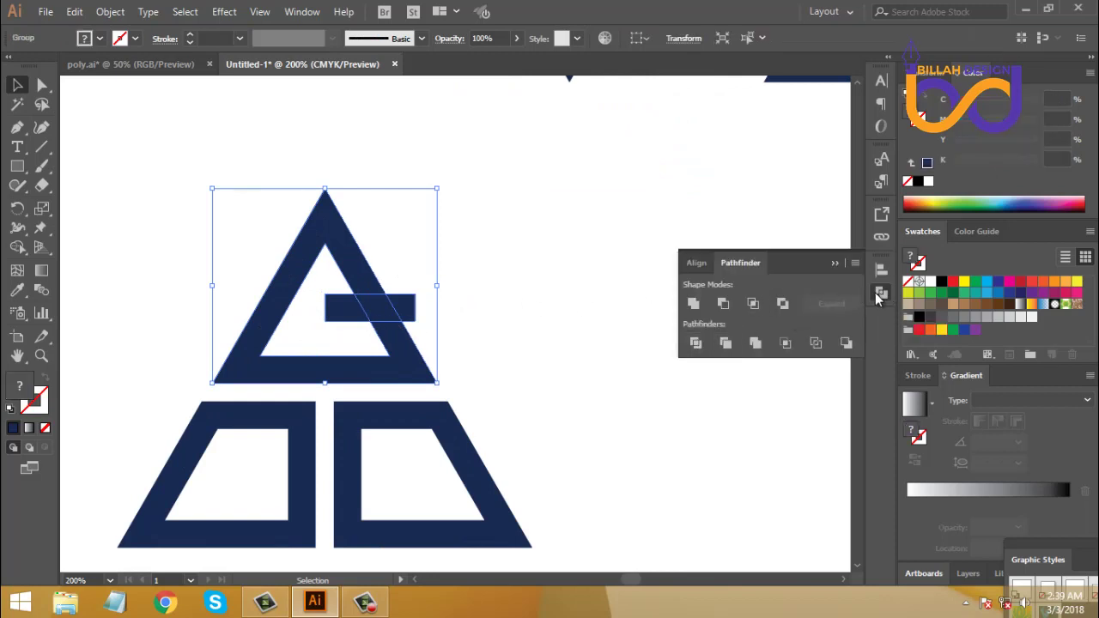
left_click(880, 293)
- Ungroup the divided top triangle and delete the bar fragment sticking out beyond its right side
right_click(486, 236)
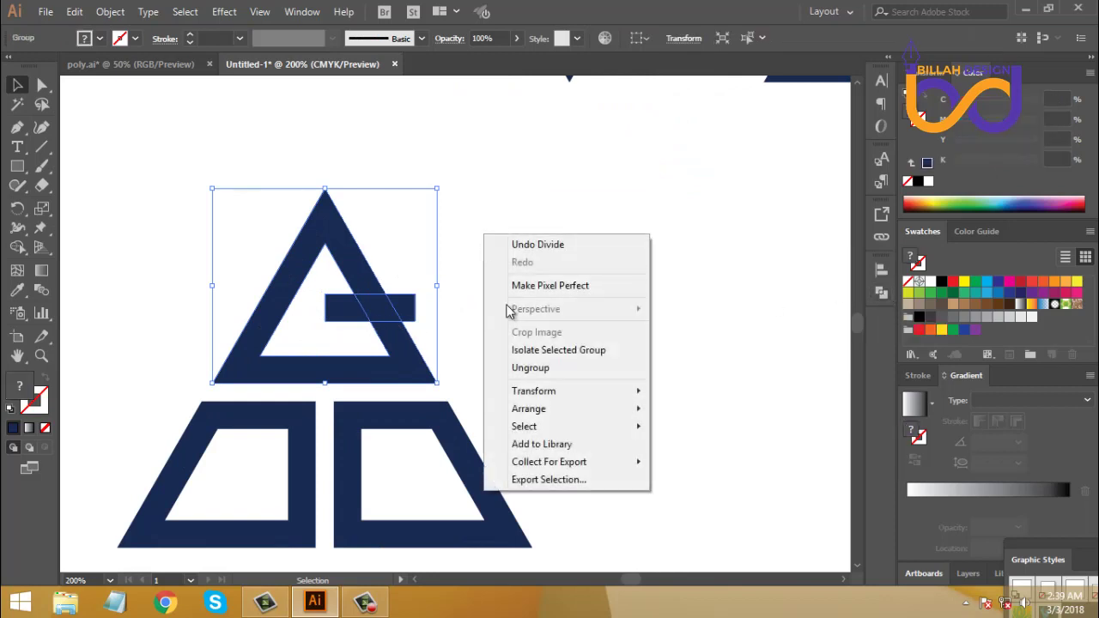
left_click(526, 369)
left_click(561, 338)
left_click_drag(412, 304, 501, 290)
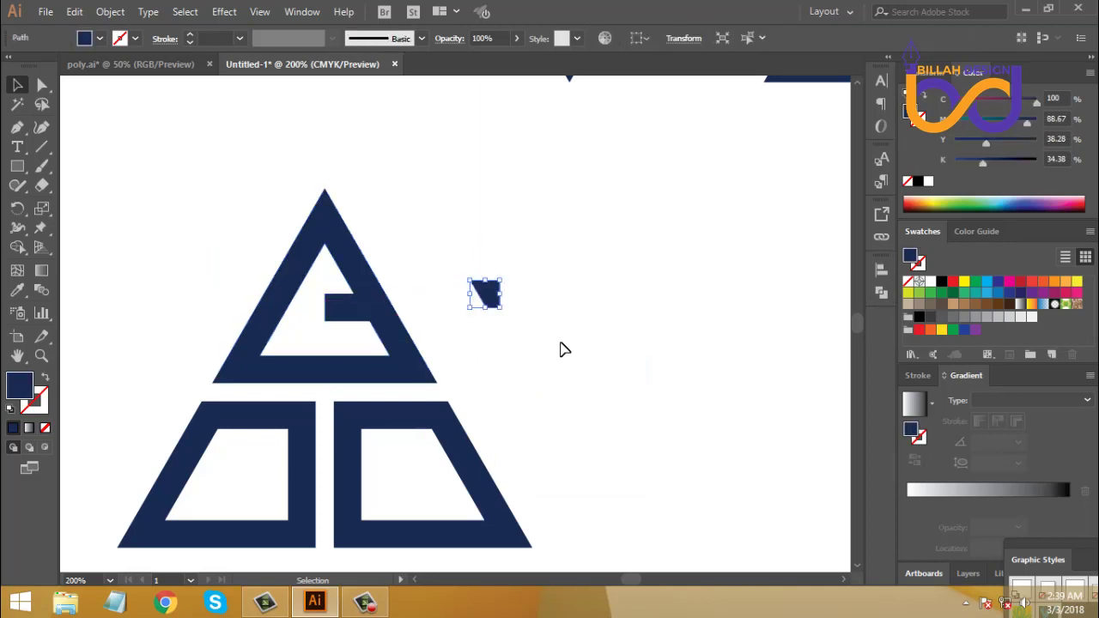
key("Delete")
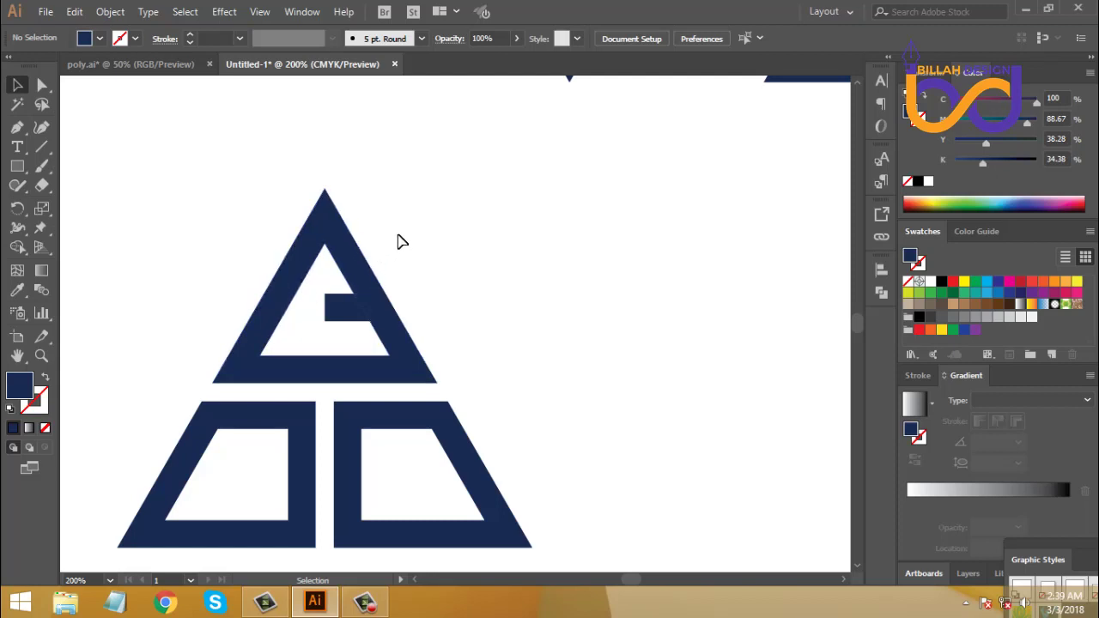
- Fill the top triangle's pieces black except the bar, and delete the black piece filling its inner opening
left_click_drag(408, 223, 312, 289)
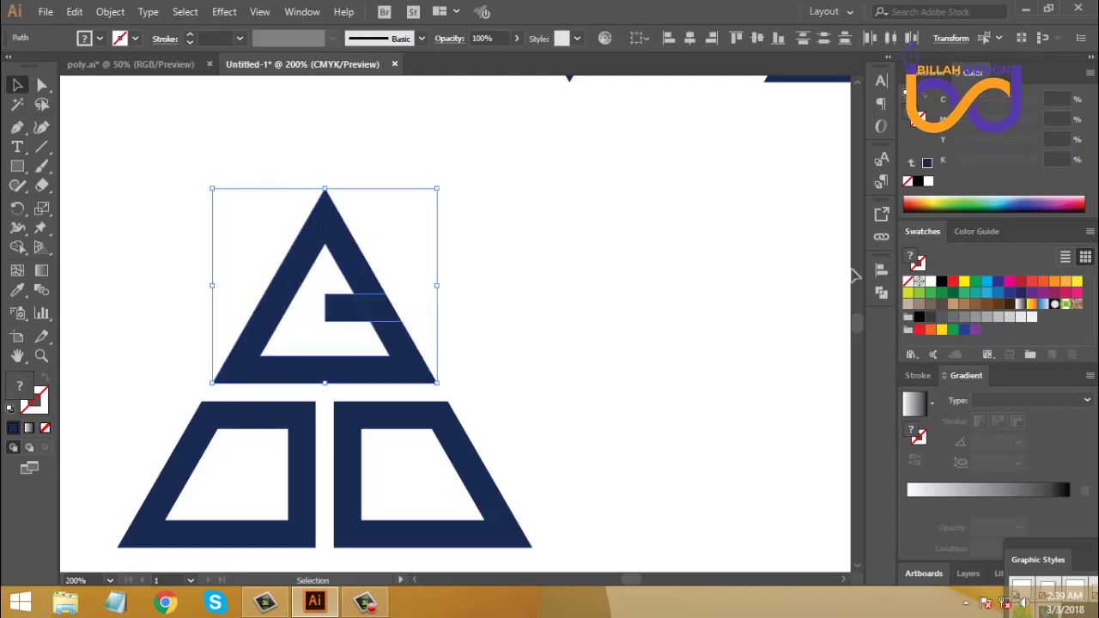
left_click(941, 282)
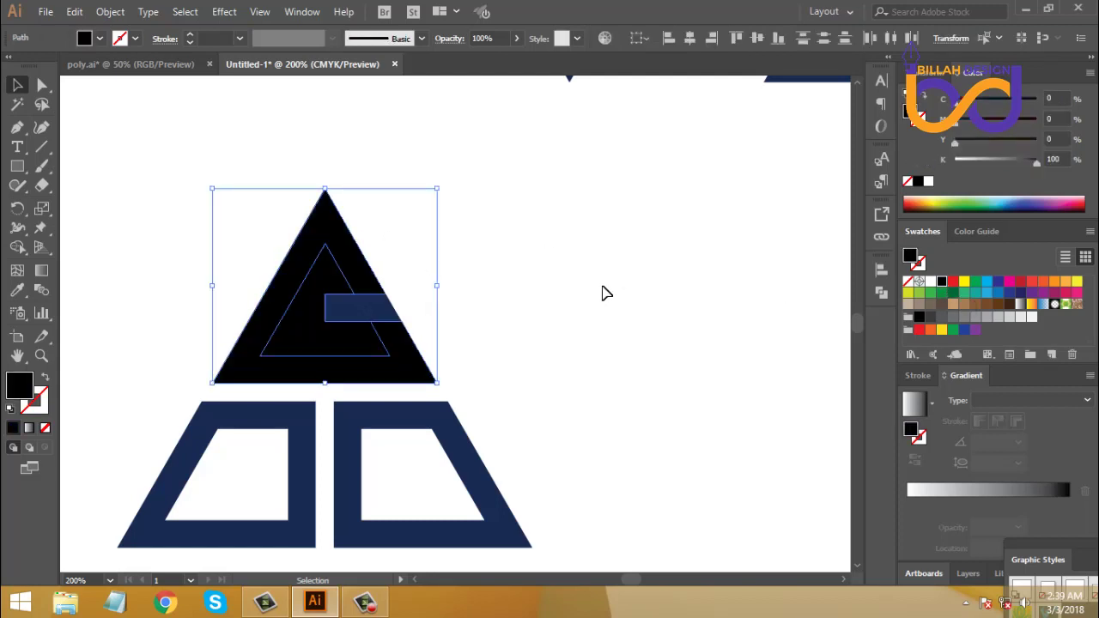
left_click(601, 295)
left_click_drag(397, 279, 547, 230)
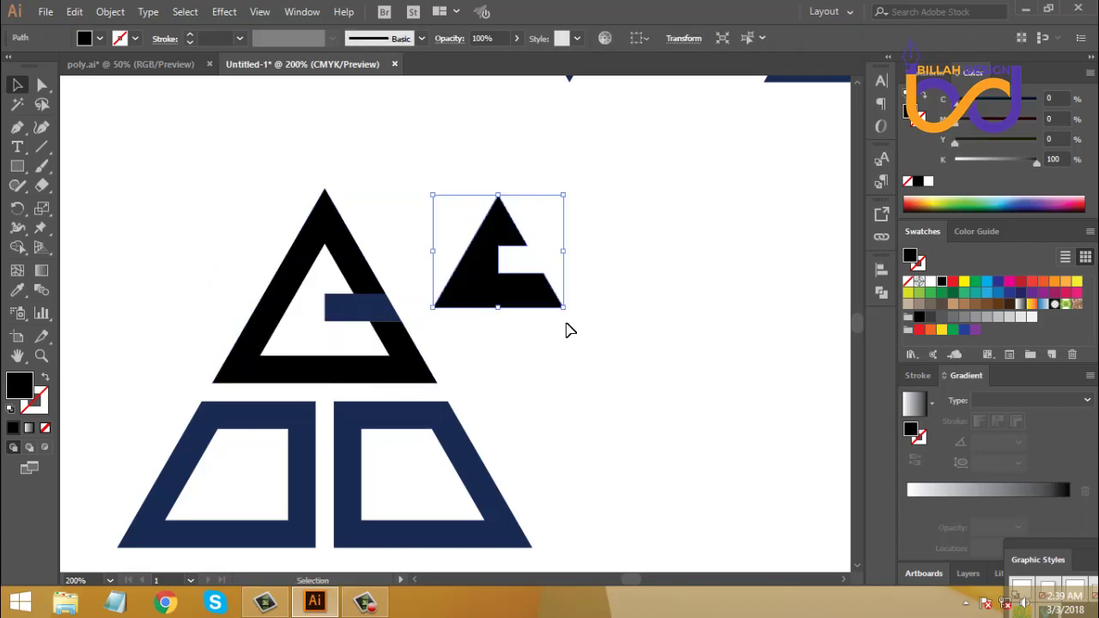
key("Delete")
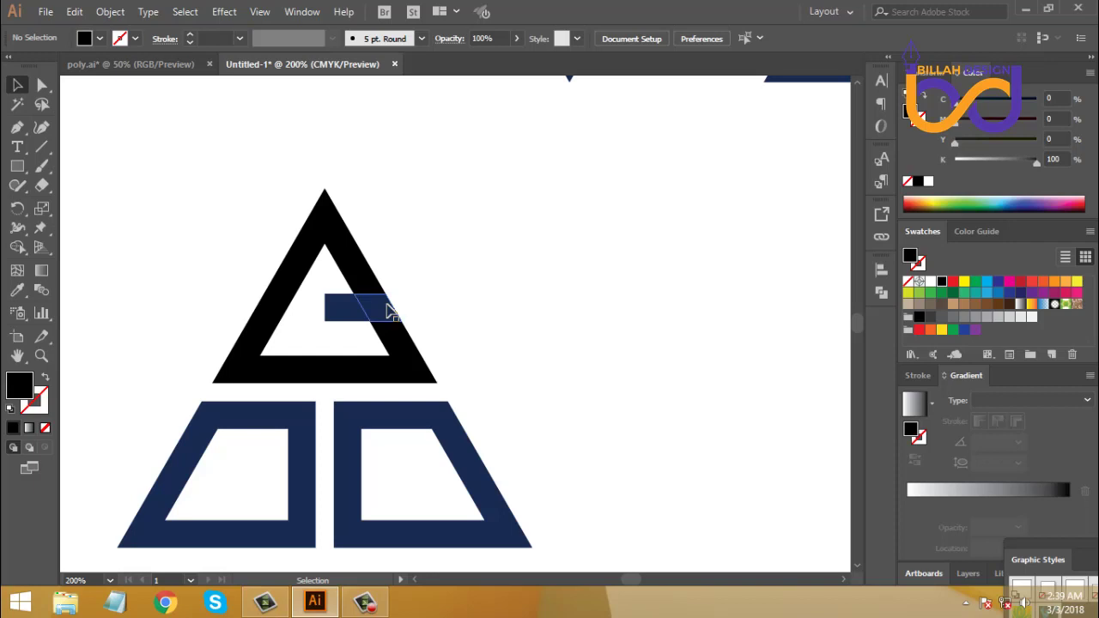
- Offset the bar segment crossing the top triangle's right leg by 12 px with miter joins, and fill the offset shape red
left_click(391, 312)
left_click(111, 12)
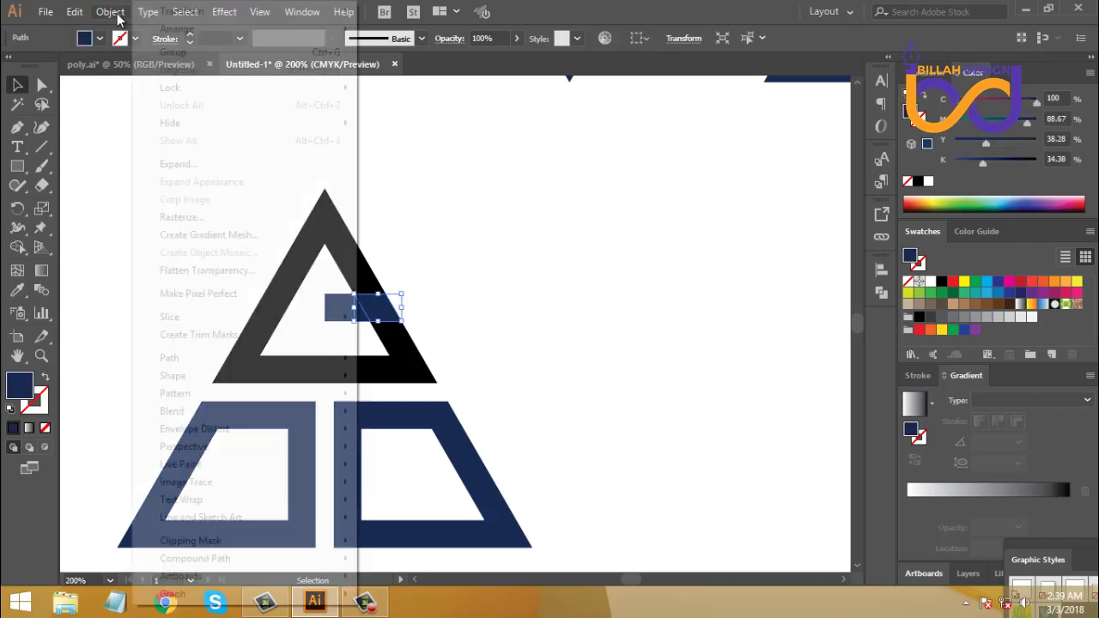
mouse_move(186, 366)
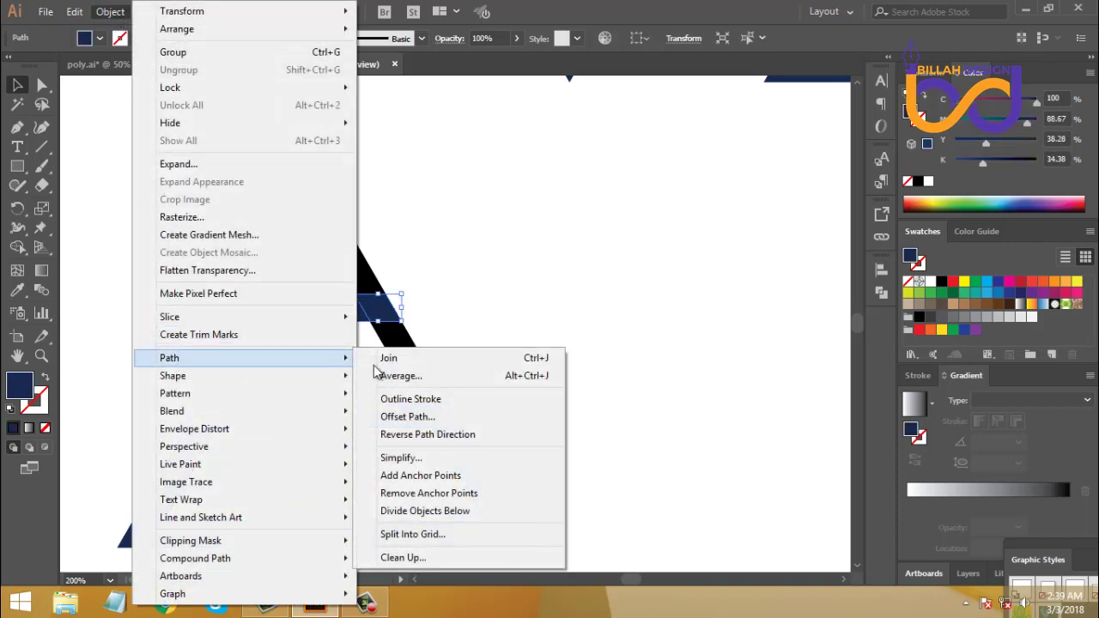
left_click(408, 416)
left_click(689, 309)
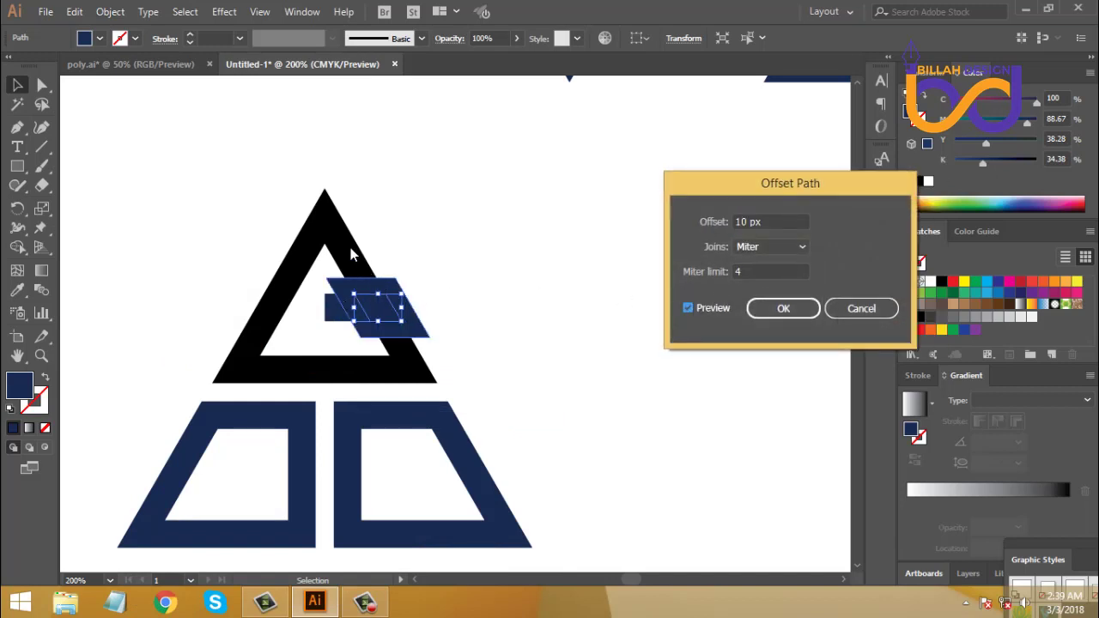
key("Up")
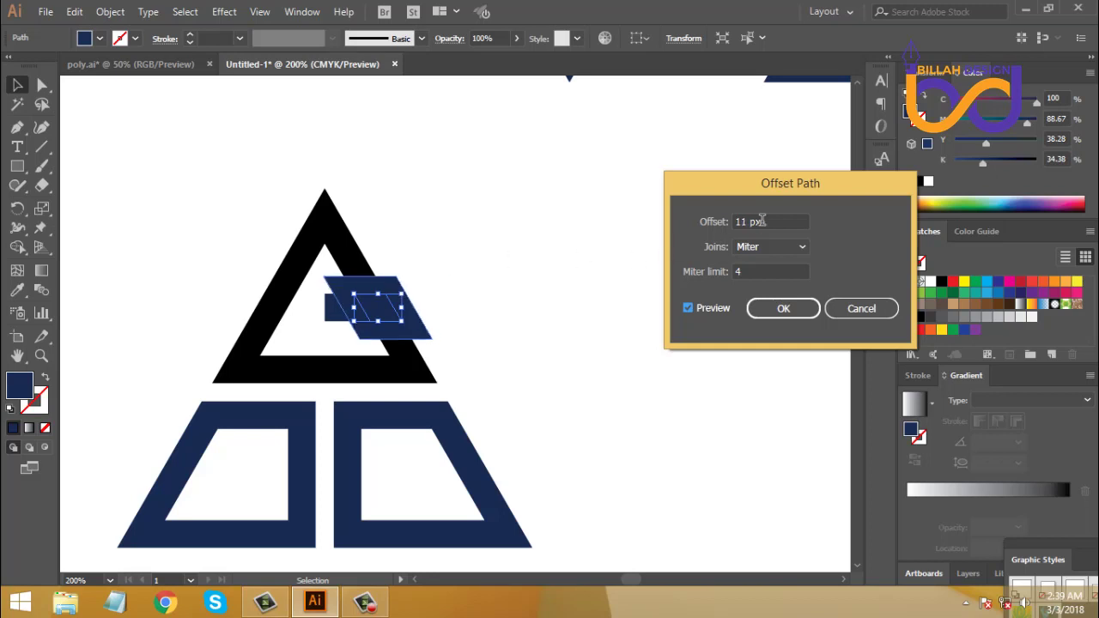
key("Up")
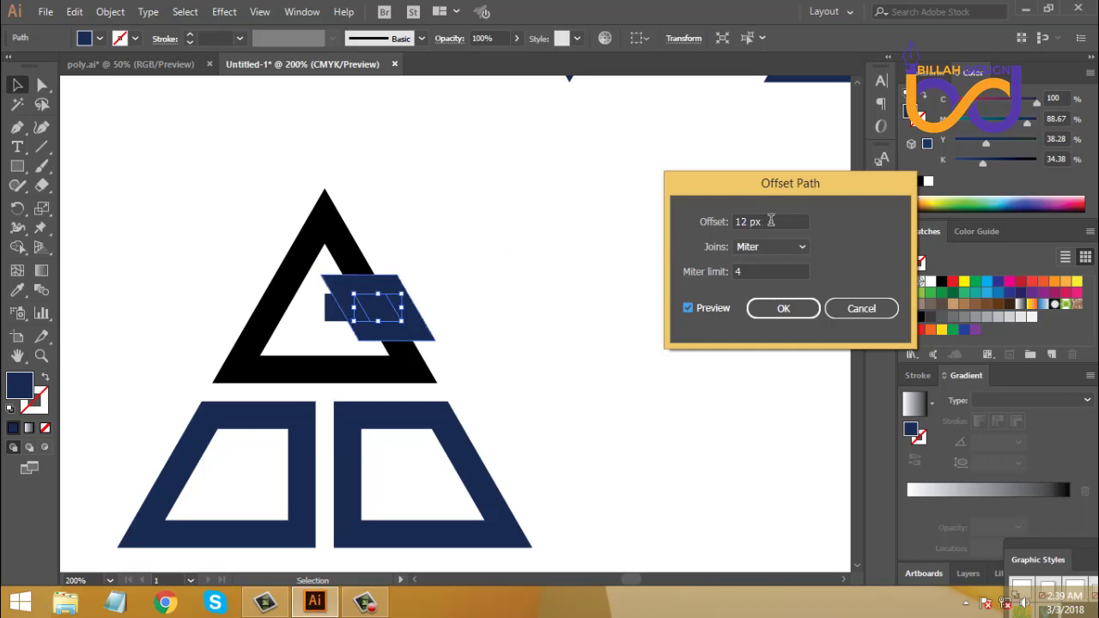
left_click(782, 311)
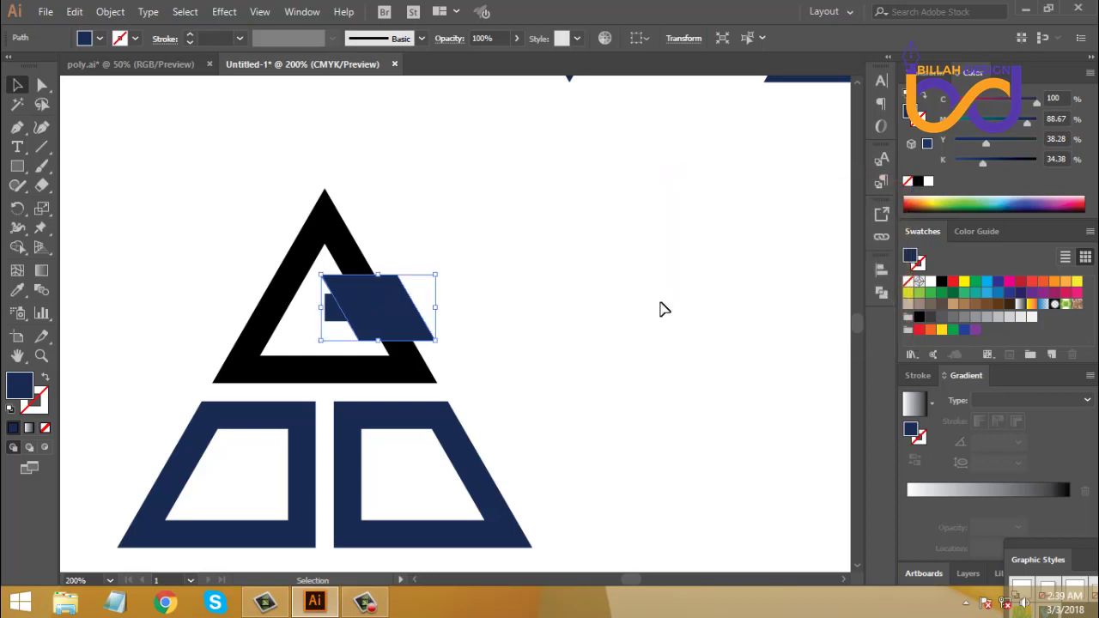
left_click(953, 284)
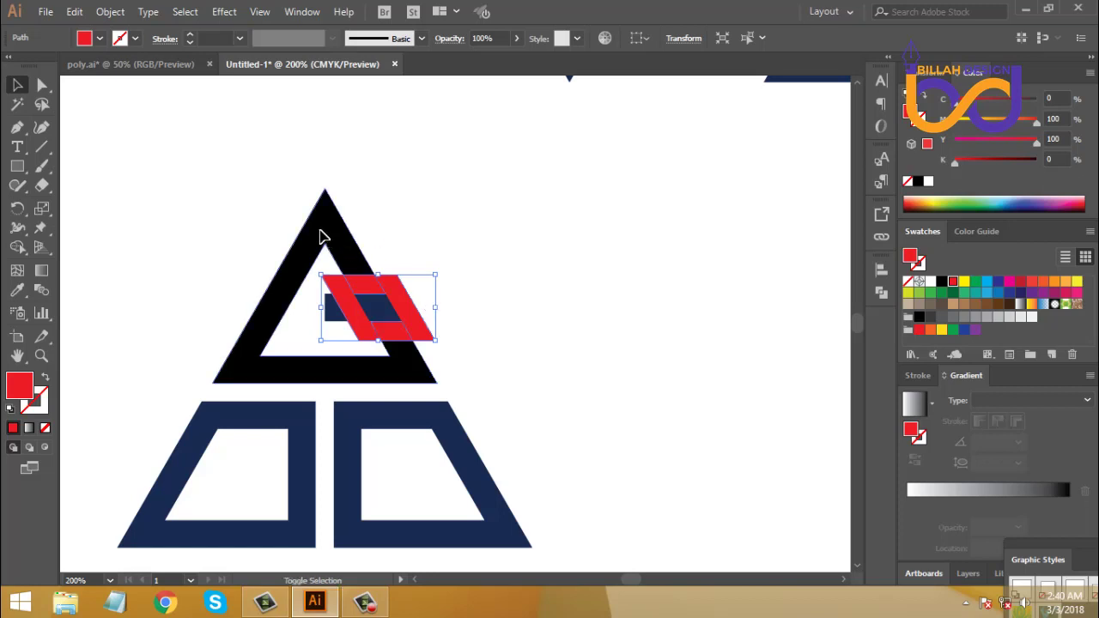
- Split the black triangle and the red offset shape with Divide, and ungroup the resulting pieces
left_click(320, 234, "shift")
left_click(882, 292)
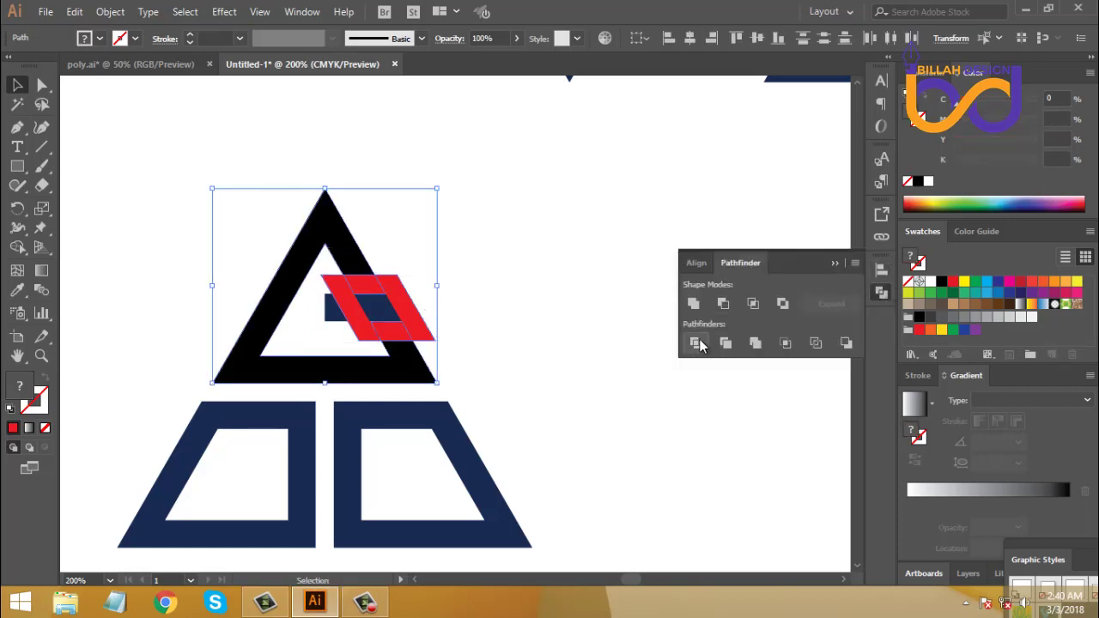
left_click(699, 344)
left_click(881, 293)
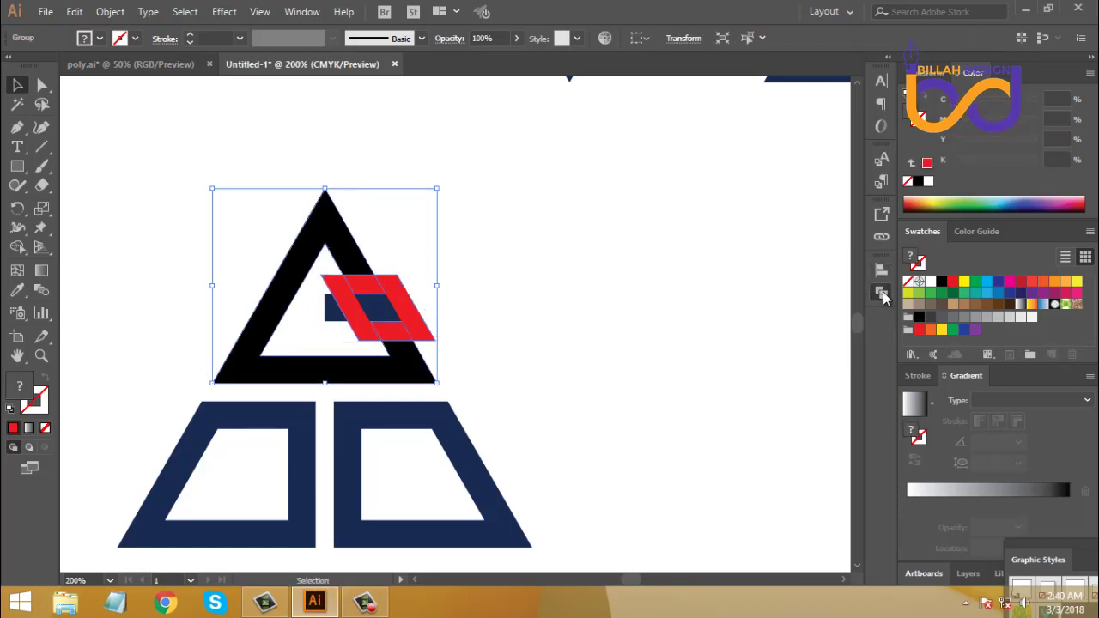
right_click(516, 237)
left_click(561, 367)
left_click(564, 321)
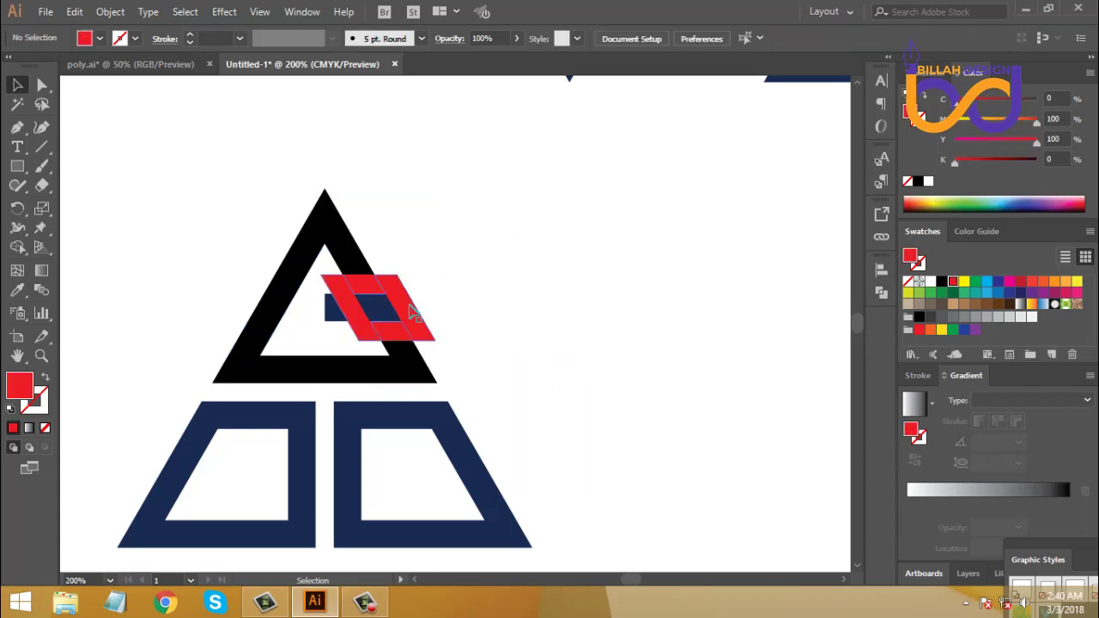
- Delete the red fragments outside the triangle's leg and the red piece above the bar, opening a gap in the leg
left_click_drag(414, 311, 547, 191)
key("Delete")
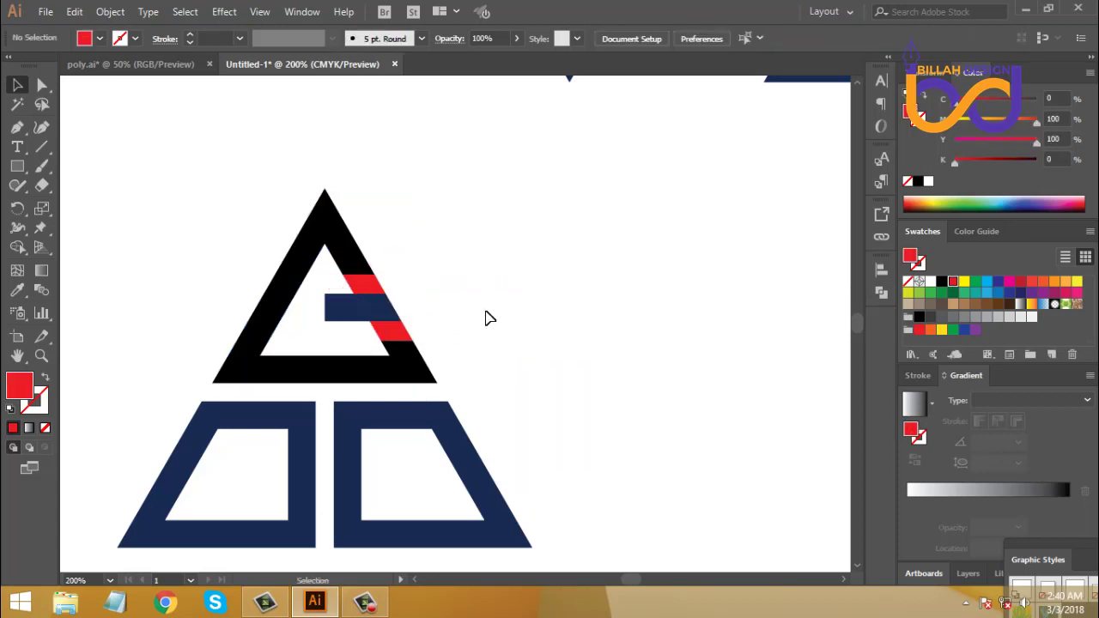
left_click_drag(380, 288, 455, 319)
key("Delete")
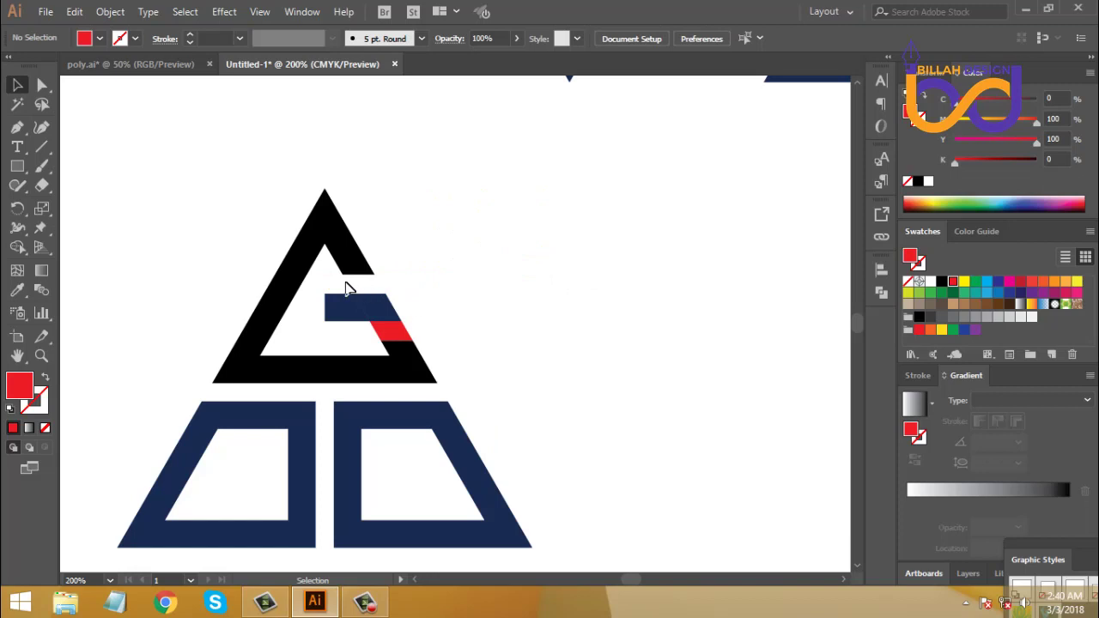
left_click_drag(334, 283, 517, 245)
left_click(609, 317)
- Unite the bar, the remaining red piece and the black triangle pieces into a single navy letter G
left_click_drag(445, 278, 326, 369)
left_click(881, 292)
left_click(692, 308)
left_click(880, 292)
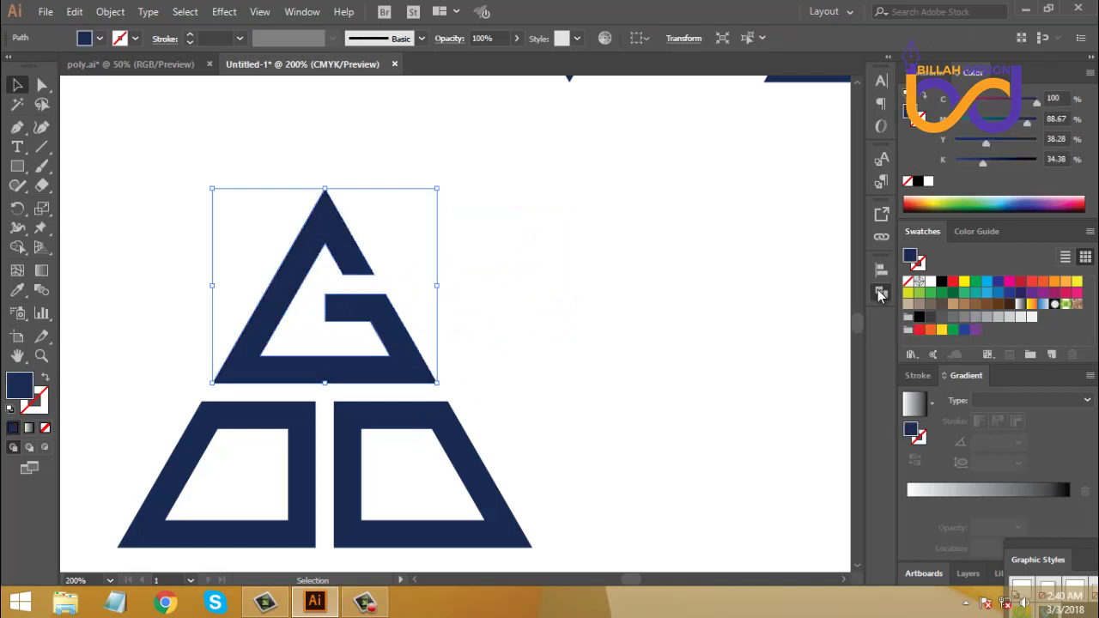
left_click(609, 371)
- Duplicate the bottom-right section beside the triangle and draw a small rectangle across the copy's bottom edge
scroll(515, 327, "down", 1)
key("ctrl+minus")
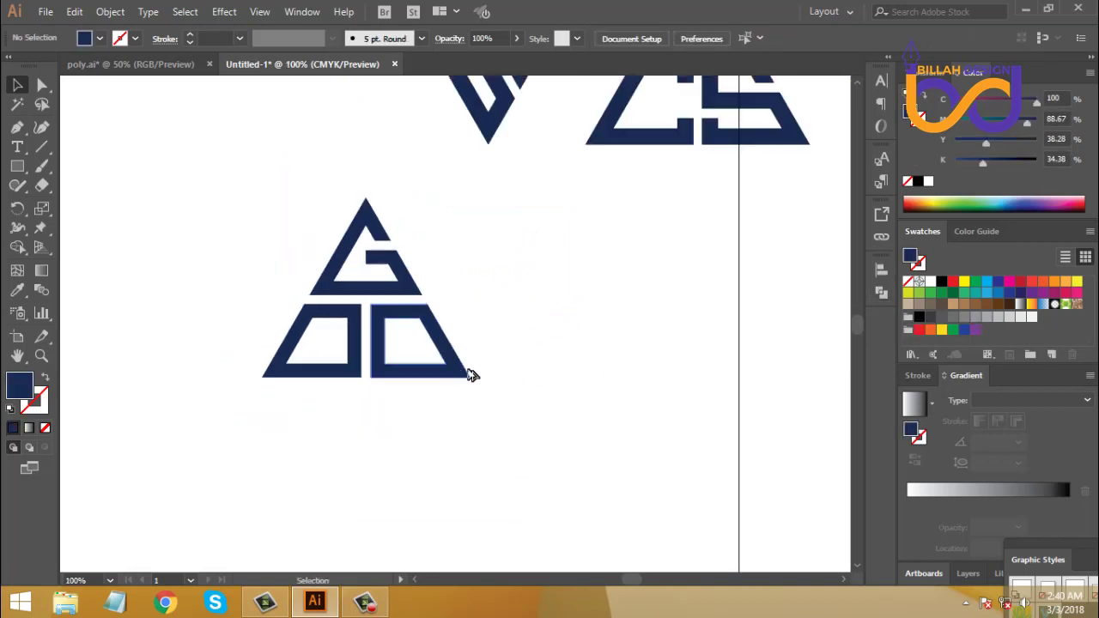
left_click_drag(466, 370, 620, 384)
key("ctrl+f")
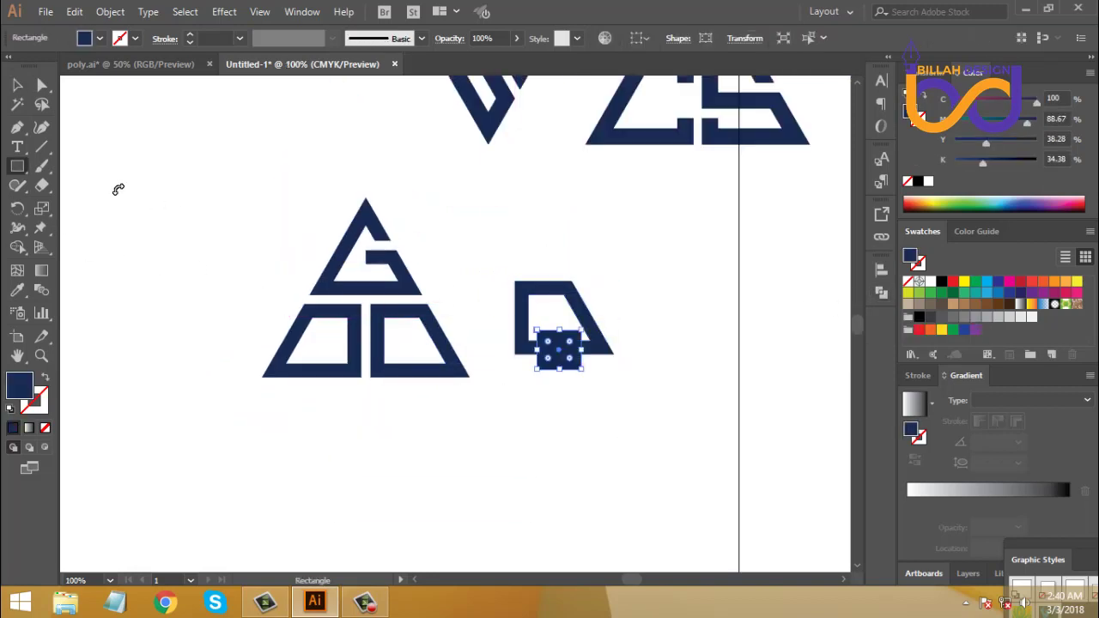
- Split the copied section and the small rectangle with Divide
left_click_drag(650, 253, 554, 393)
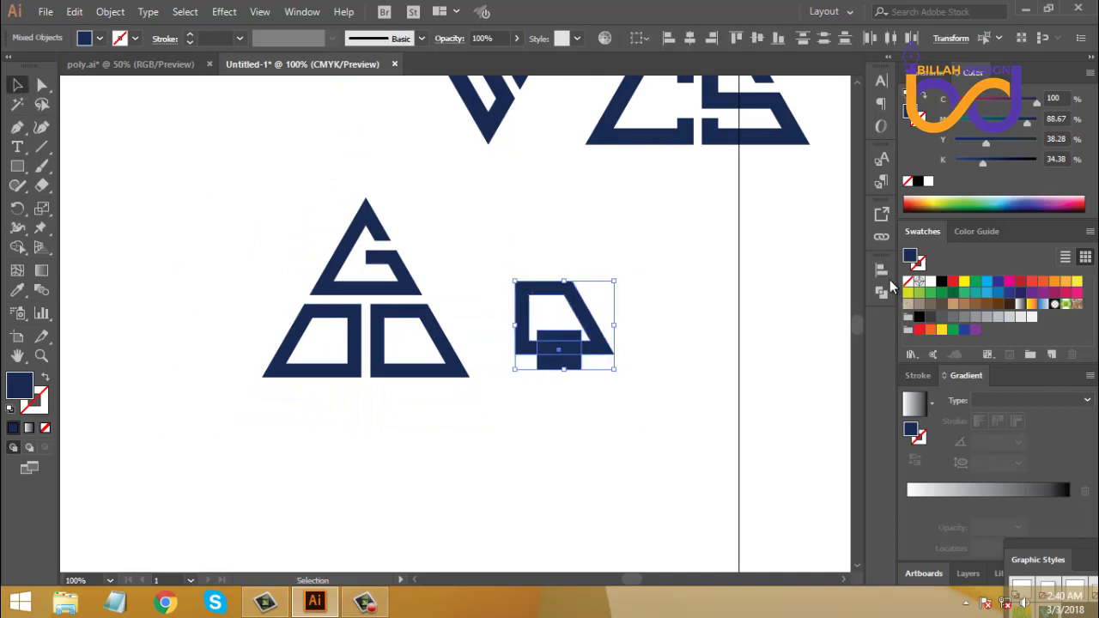
left_click(880, 291)
left_click(697, 343)
left_click(881, 292)
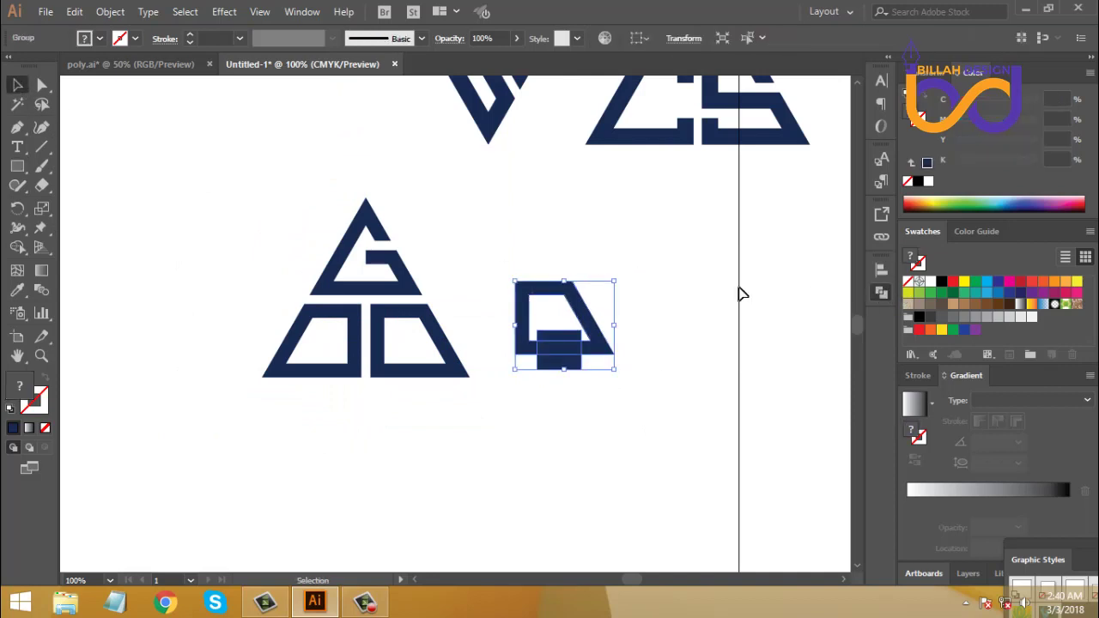
- Ungroup the divided copy, move the small bar cut from its bottom edge aside, and delete the other fragments
right_click(612, 254)
left_click(688, 383)
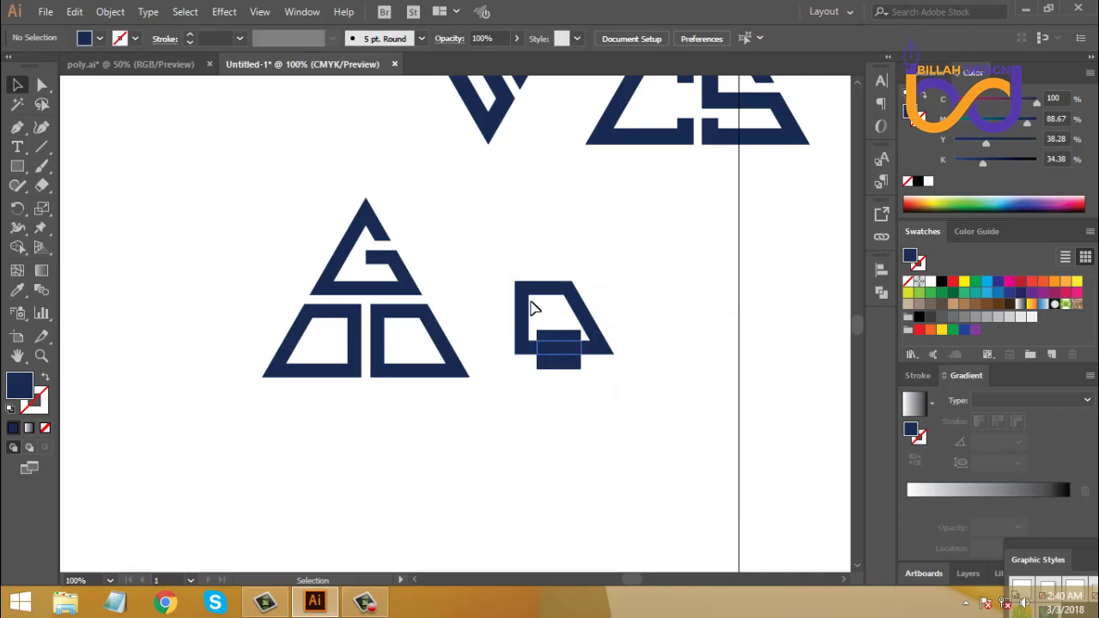
left_click_drag(558, 347, 482, 248)
left_click_drag(673, 290, 558, 367)
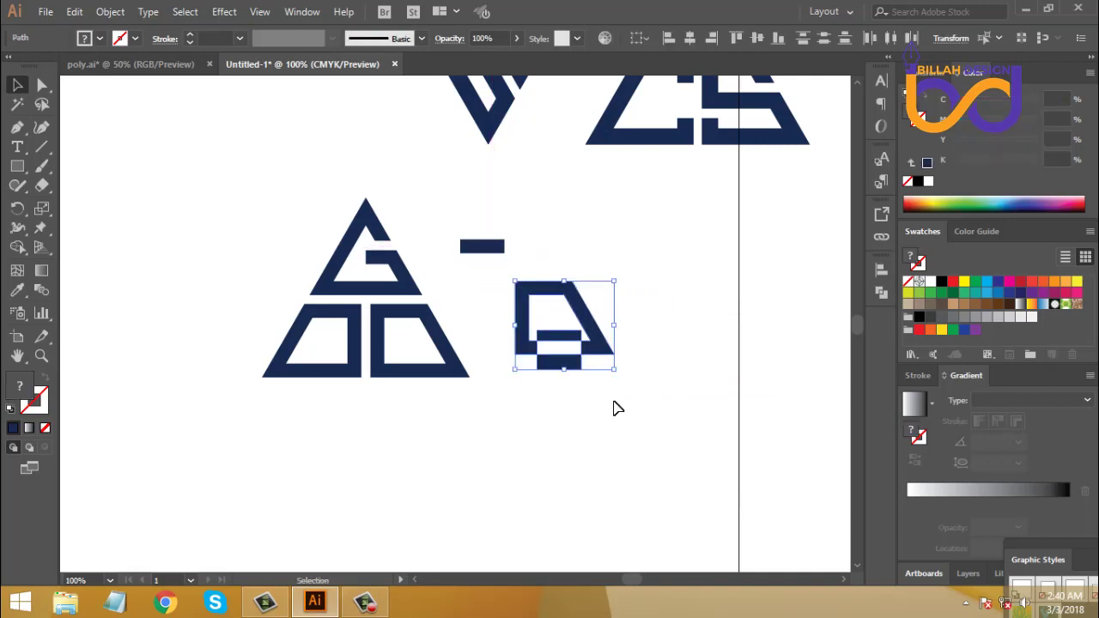
key("Delete")
- Place the small bar across the right leg of the bottom-right section and align the two at their vertical centers
key("ctrl+equal")
key("ctrl+equal")
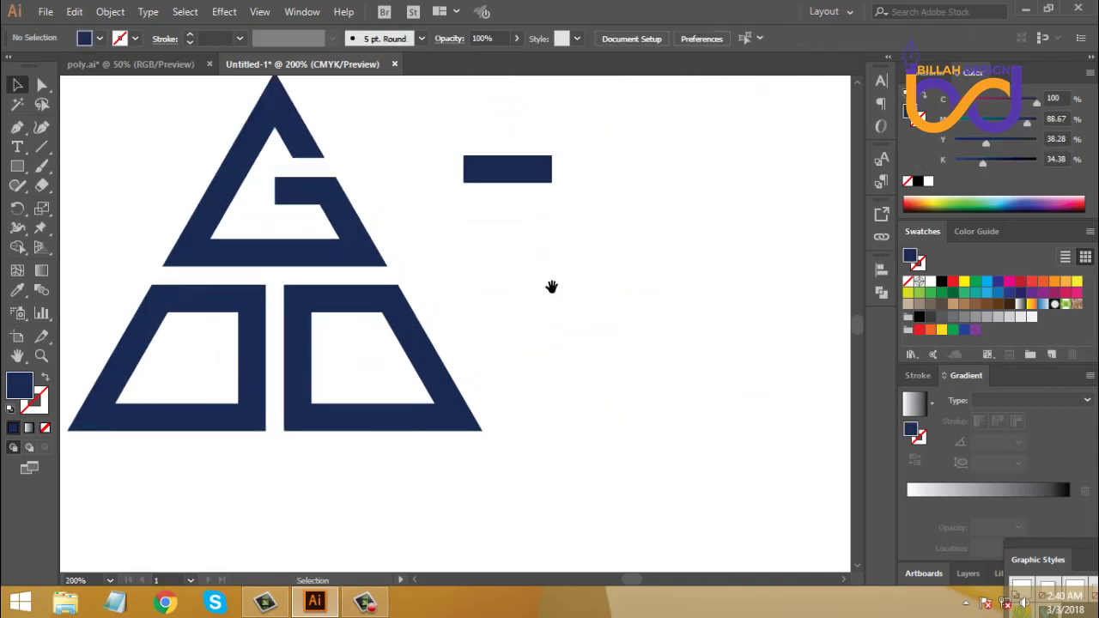
left_click_drag(558, 217, 469, 399)
left_click_drag(515, 329, 449, 372)
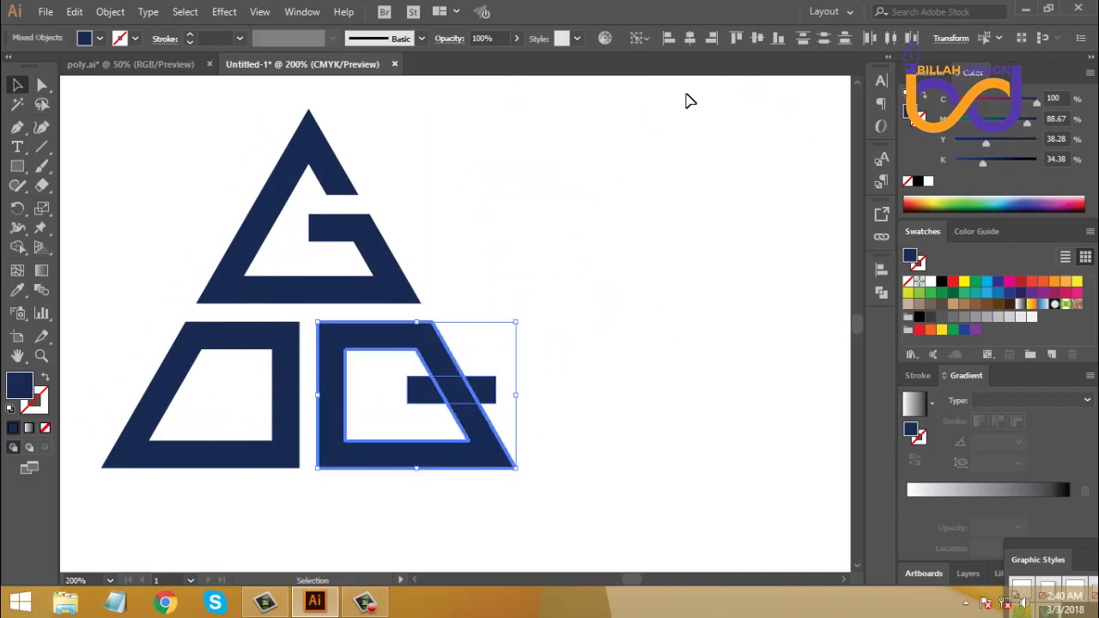
left_click(758, 38)
left_click(662, 319)
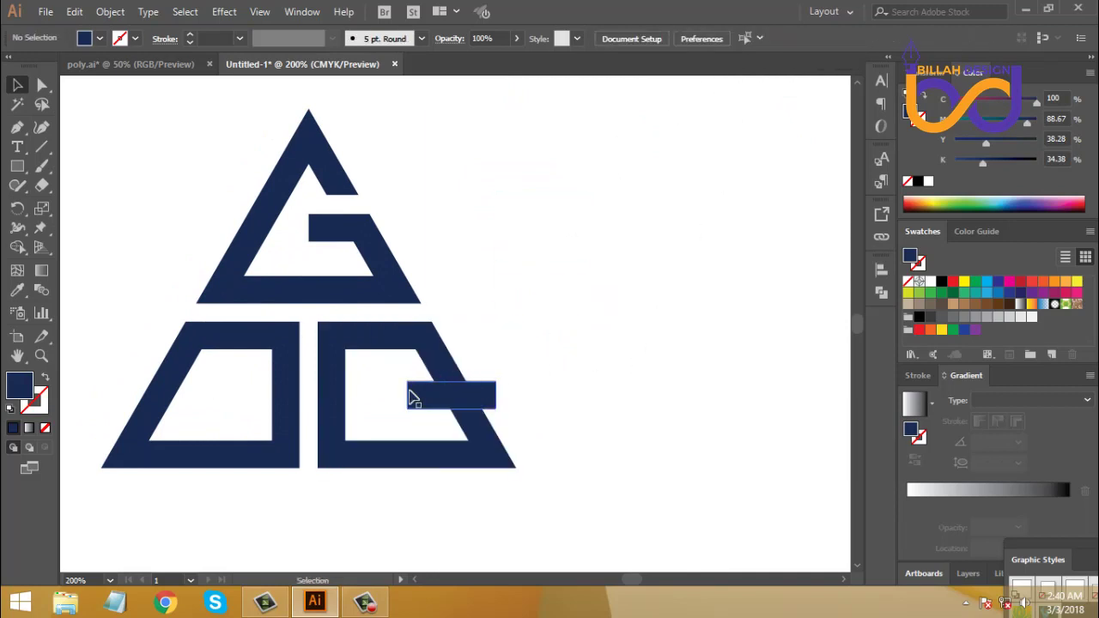
- Stretch the bar leftward past the bottom-right section's left edge, and split the bar and section with Divide
left_click(415, 401)
left_click_drag(389, 398, 308, 395)
left_click_drag(534, 347, 404, 438)
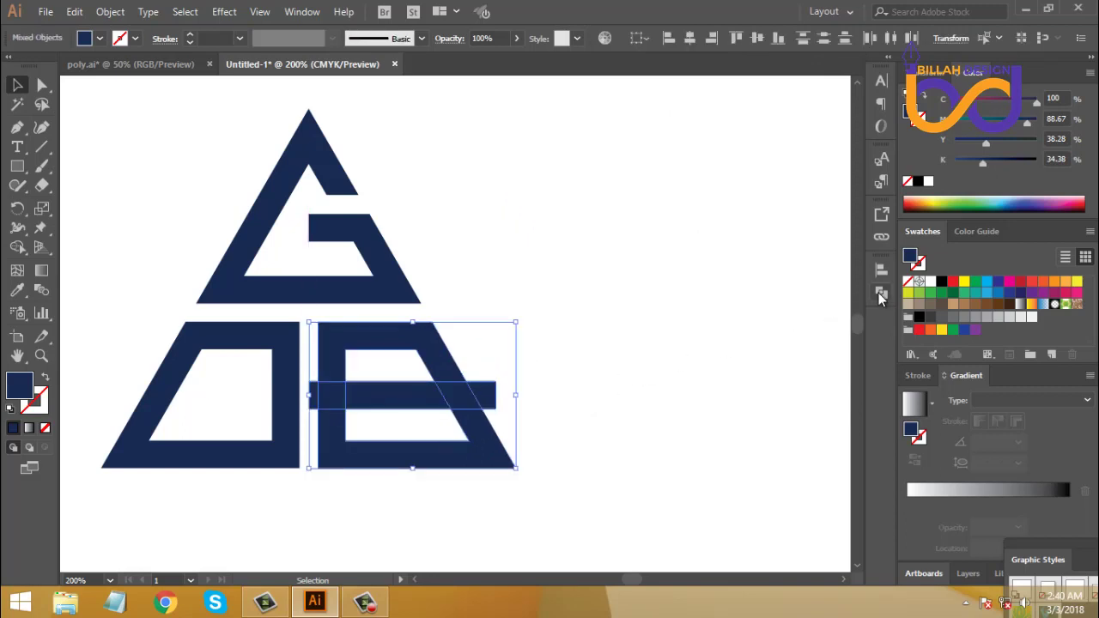
left_click(880, 292)
left_click(696, 342)
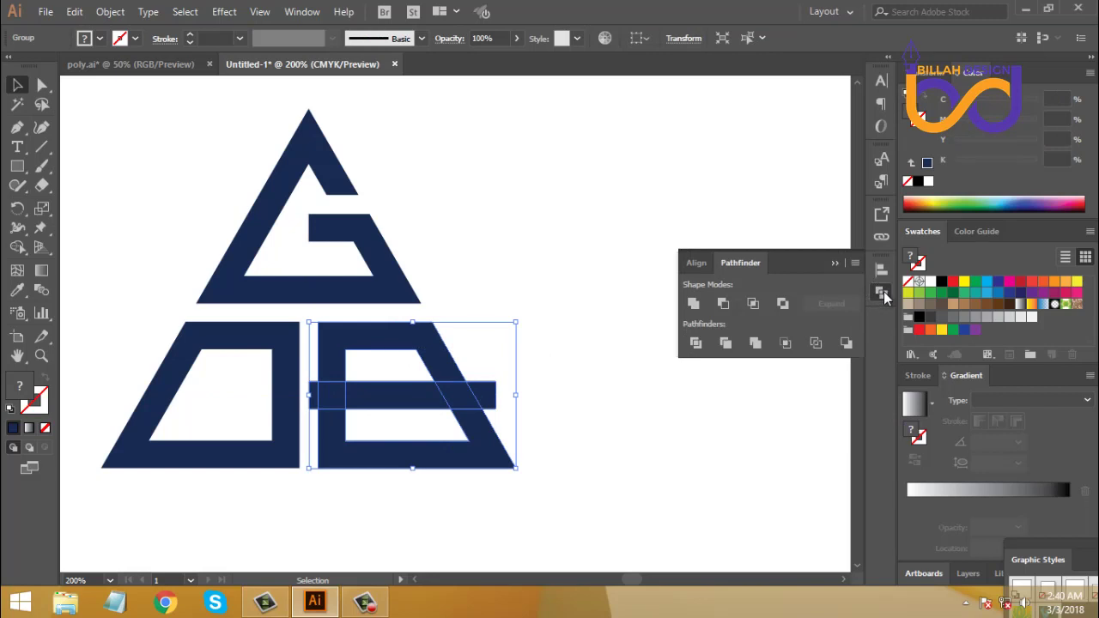
- Ungroup the divided bottom-right section and delete the bar fragments sticking out beyond its two sides
left_click(884, 296)
right_click(604, 261)
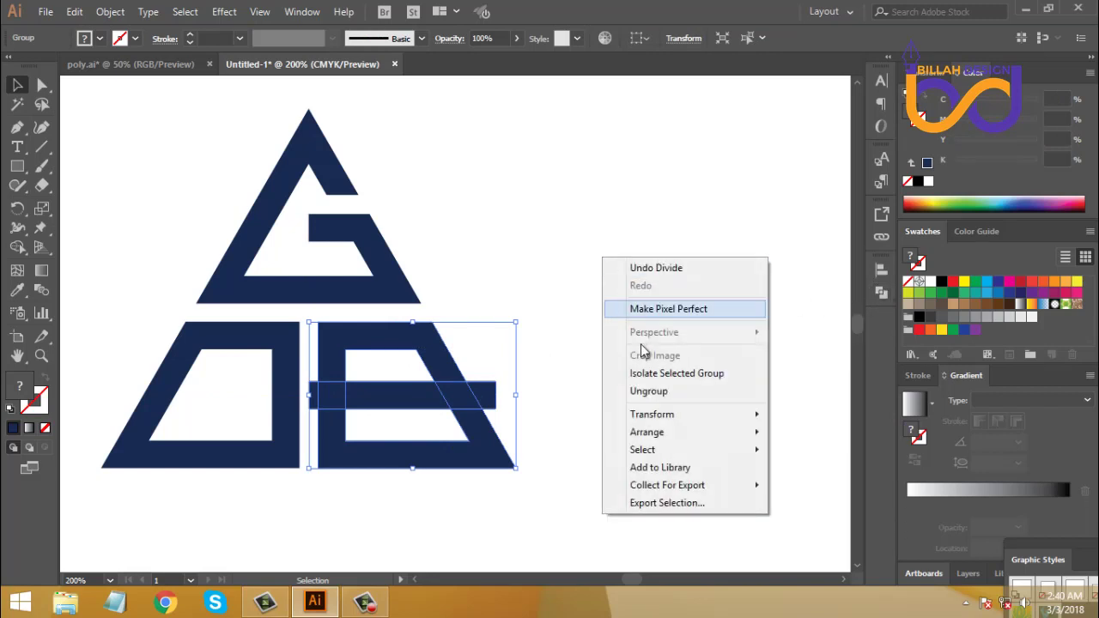
left_click(659, 393)
left_click_drag(486, 395, 502, 393)
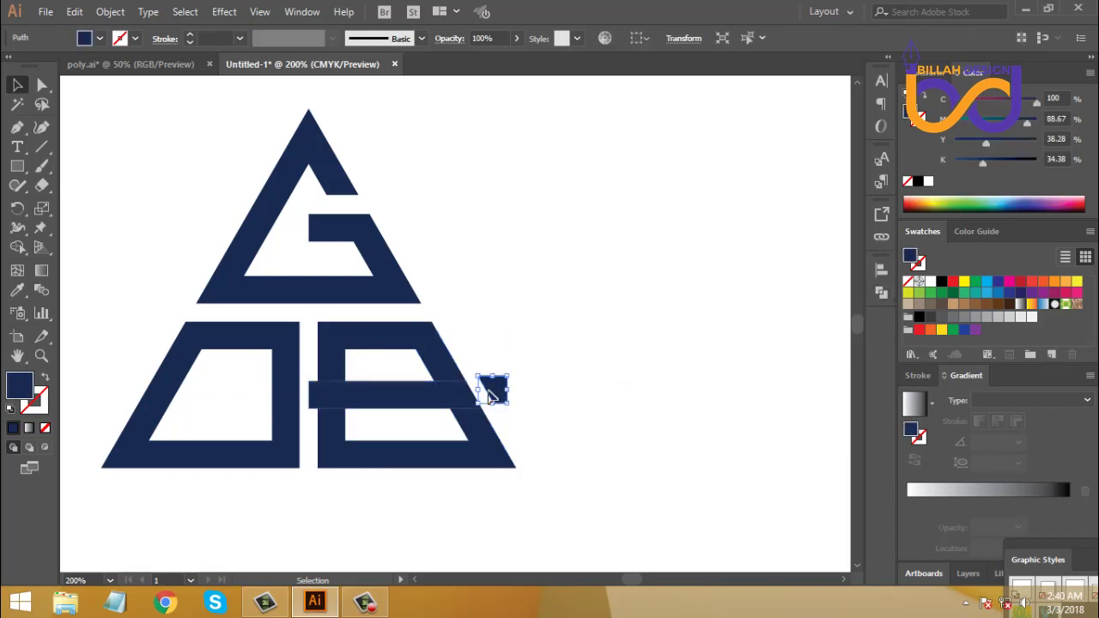
key("Delete")
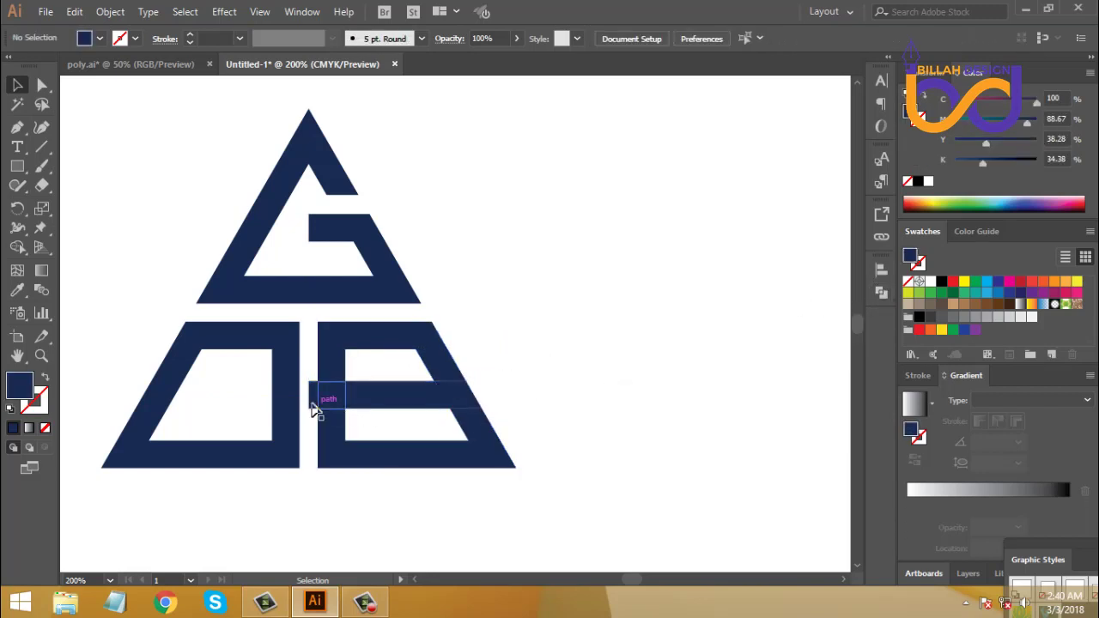
- Offset the middle bar's right end segment, inside the bottom-right section's slanted leg, by 12 px with miter joins
left_click(464, 403)
left_click(103, 13)
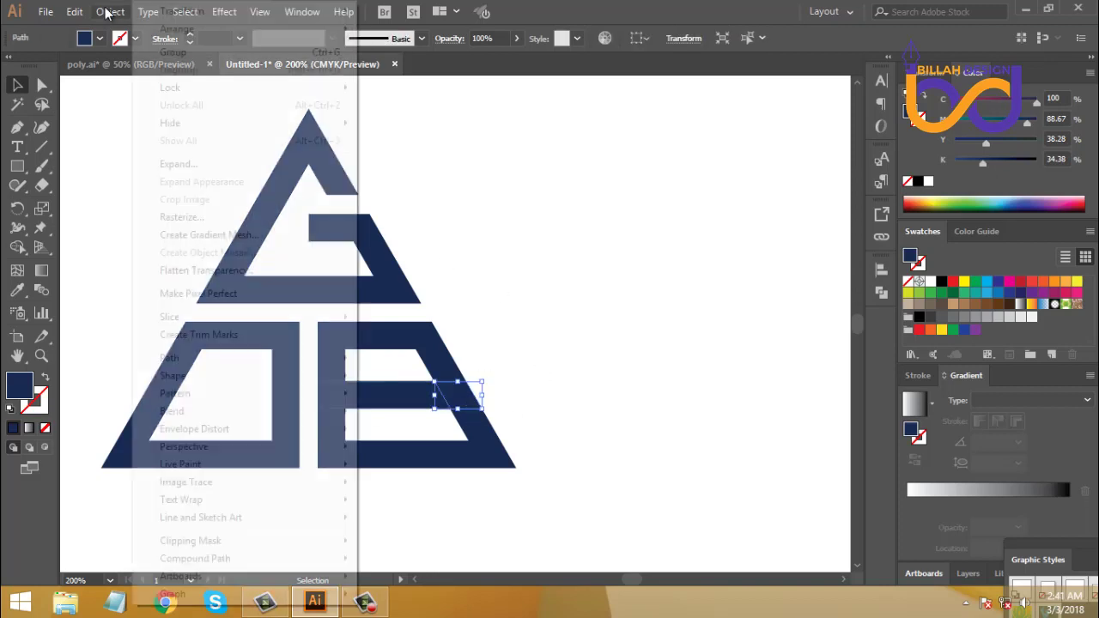
mouse_move(178, 361)
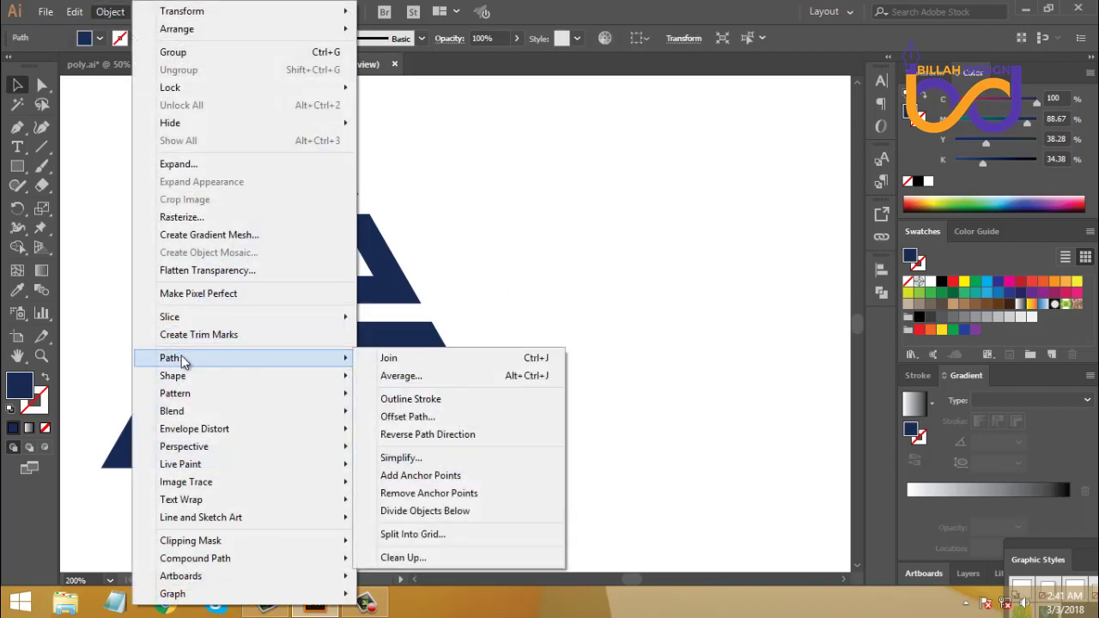
left_click(412, 416)
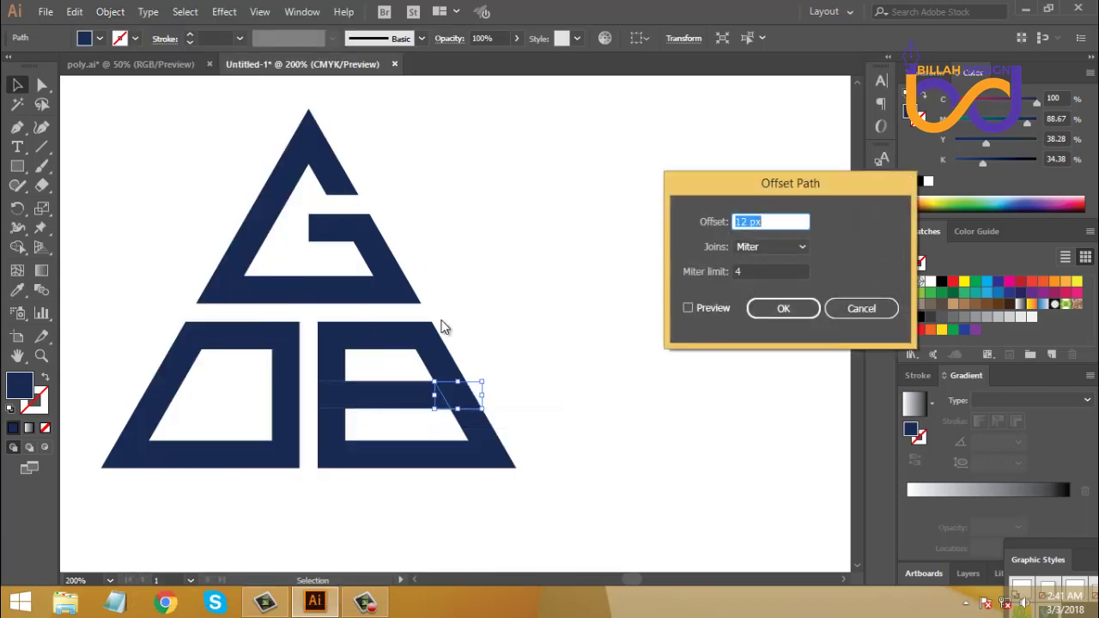
left_click(771, 315)
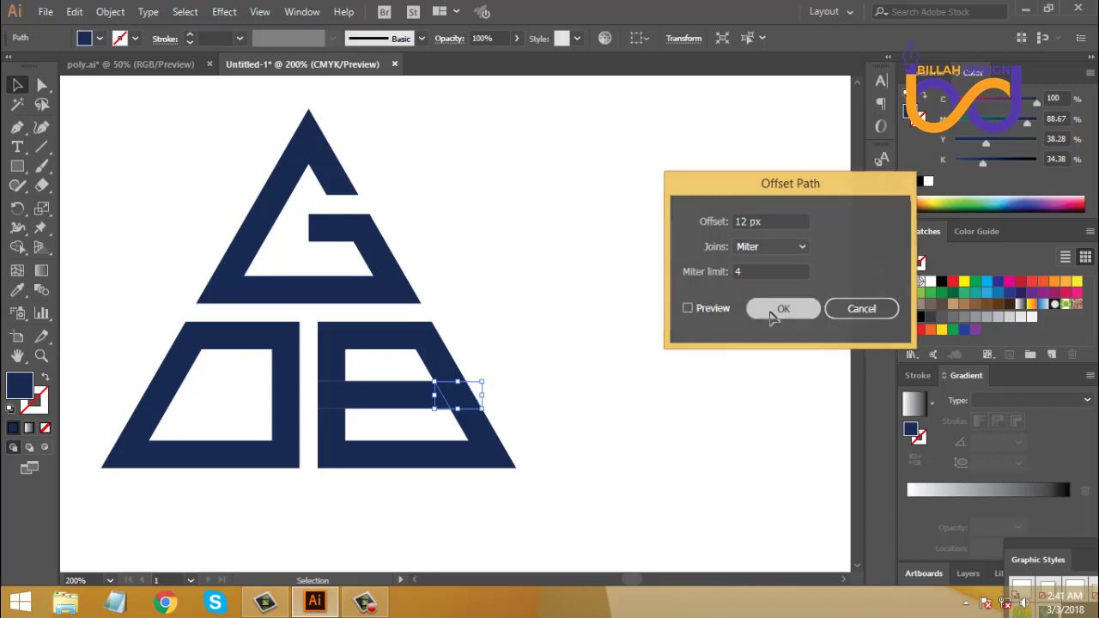
- Subtract the offset shape from the upper piece of the bottom-right section with Minus Front
left_click(434, 339, "shift")
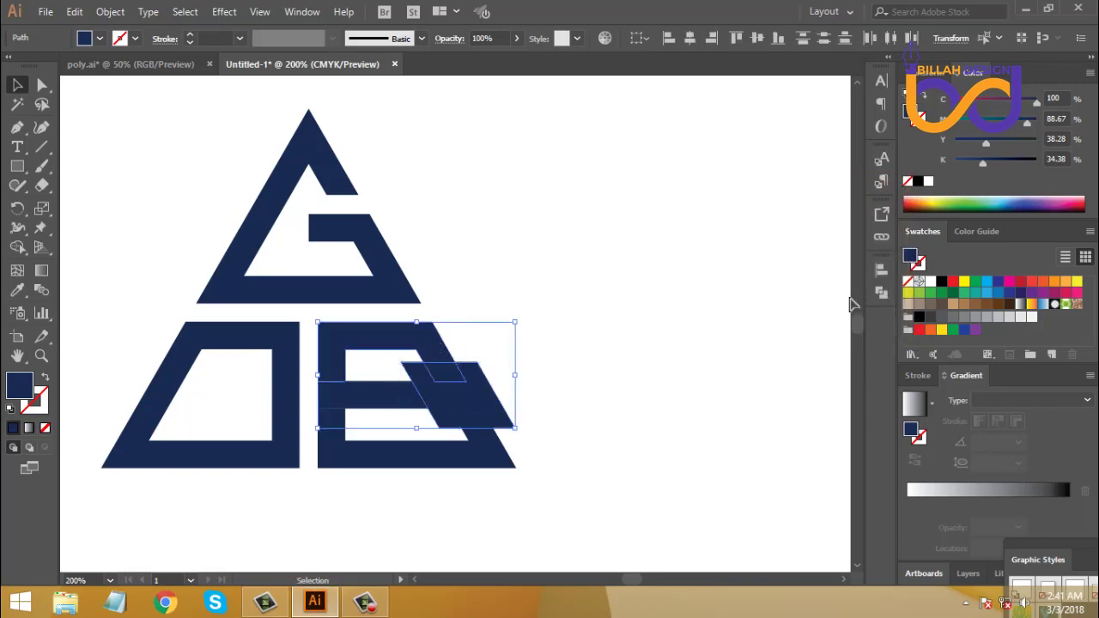
left_click(881, 293)
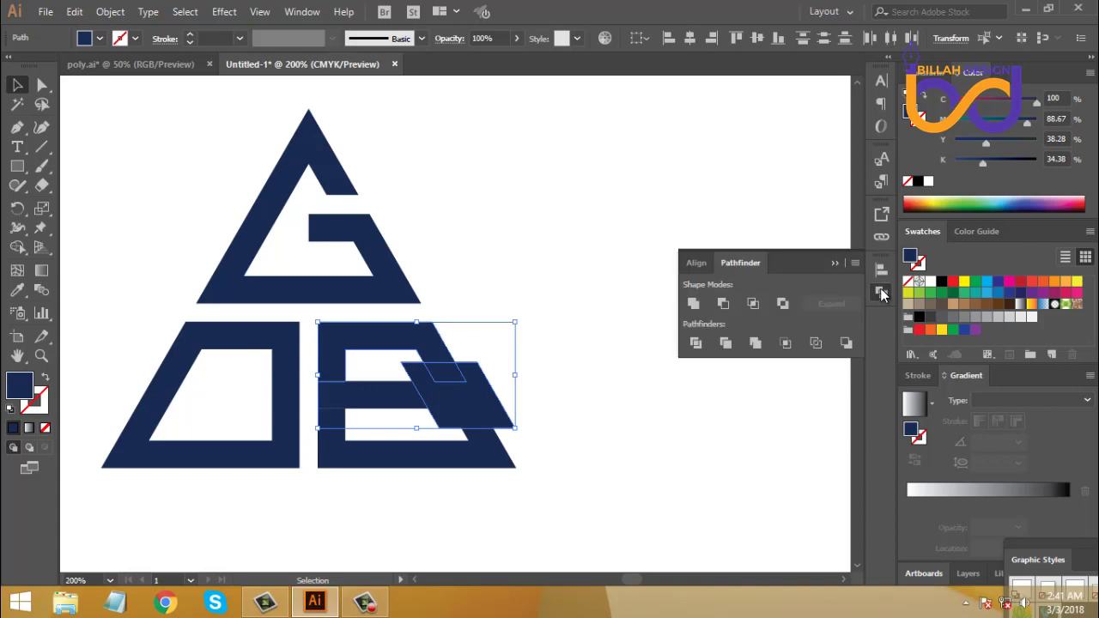
left_click(725, 307)
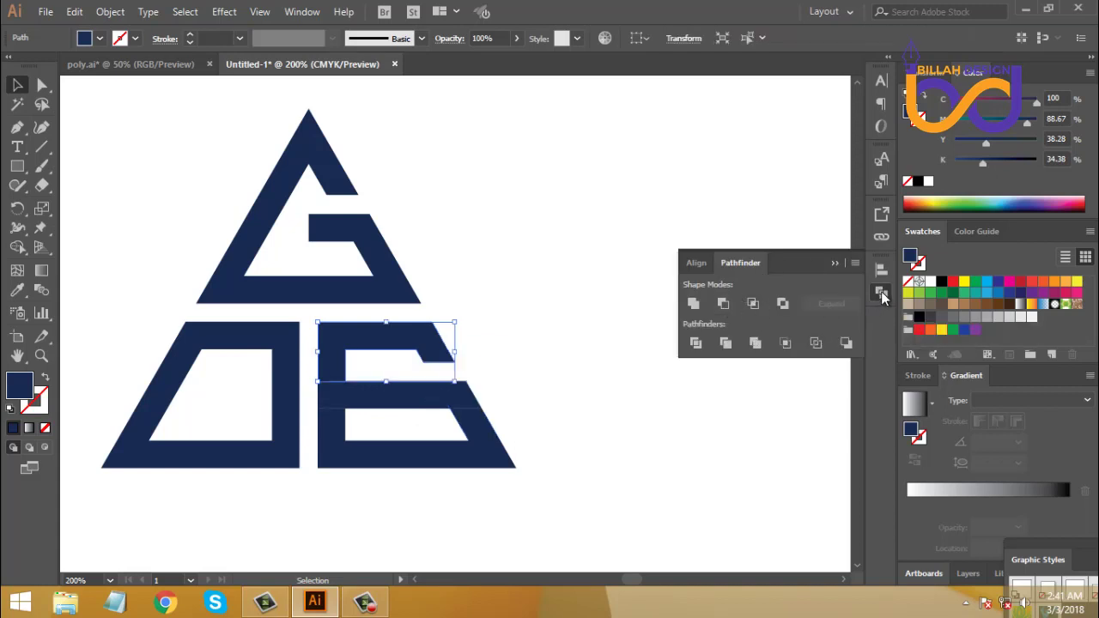
left_click(736, 300)
- Offset the middle bar's left end segment, inside the bottom-right section's upright stem, by 12 px with miter joins
left_click(341, 400)
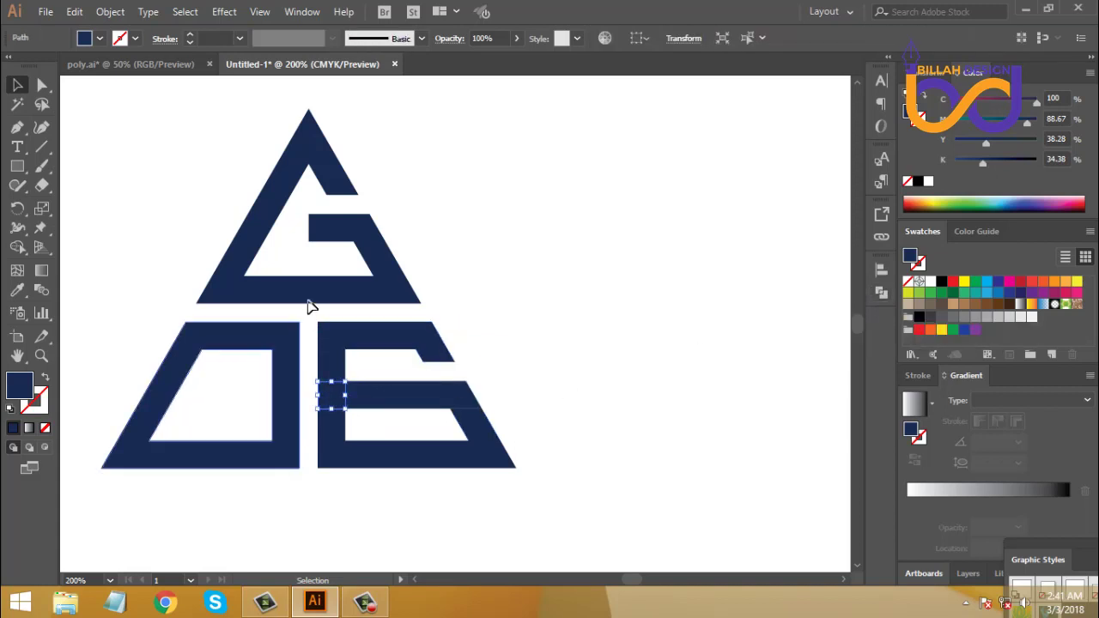
left_click(109, 11)
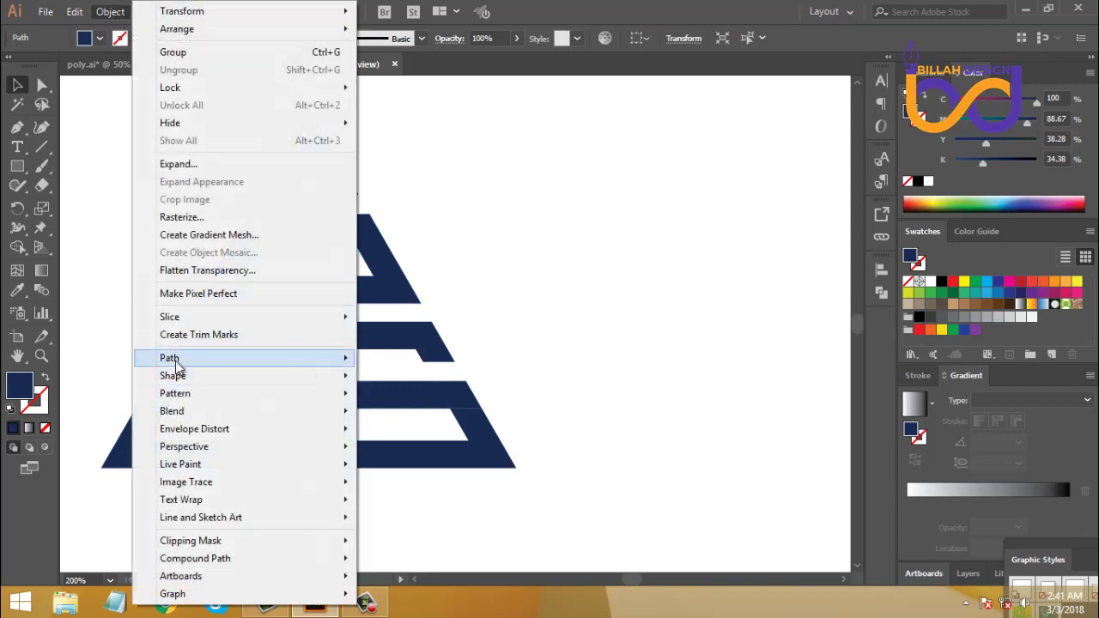
mouse_move(176, 365)
left_click(420, 413)
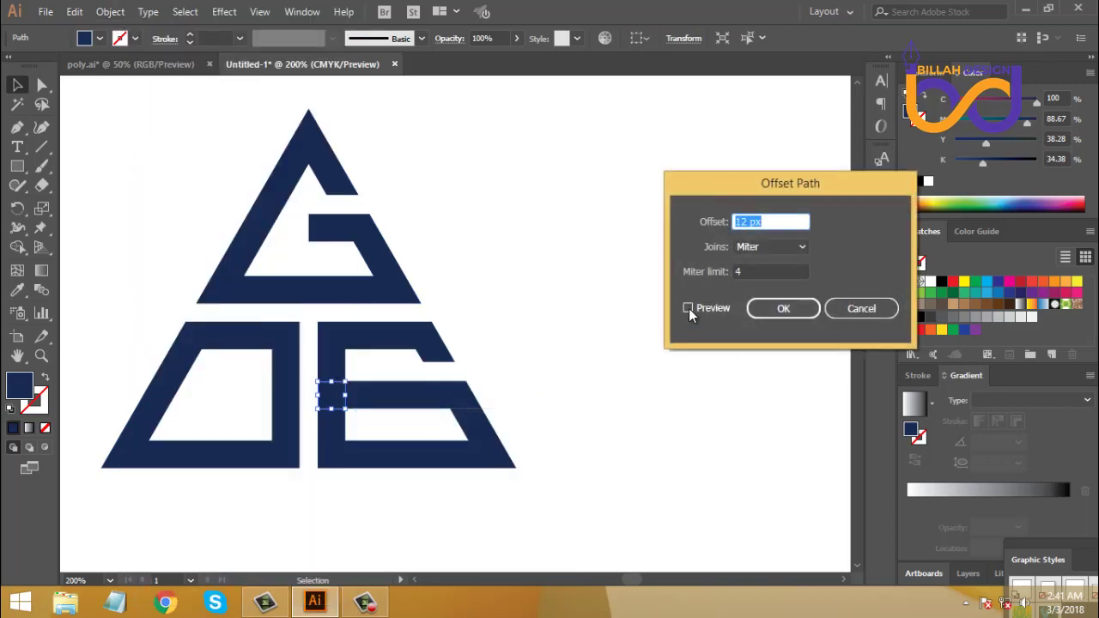
left_click(754, 307)
- Subtract the offset square from the lower piece of the bottom-right section with Minus Front
left_click(341, 449, "shift")
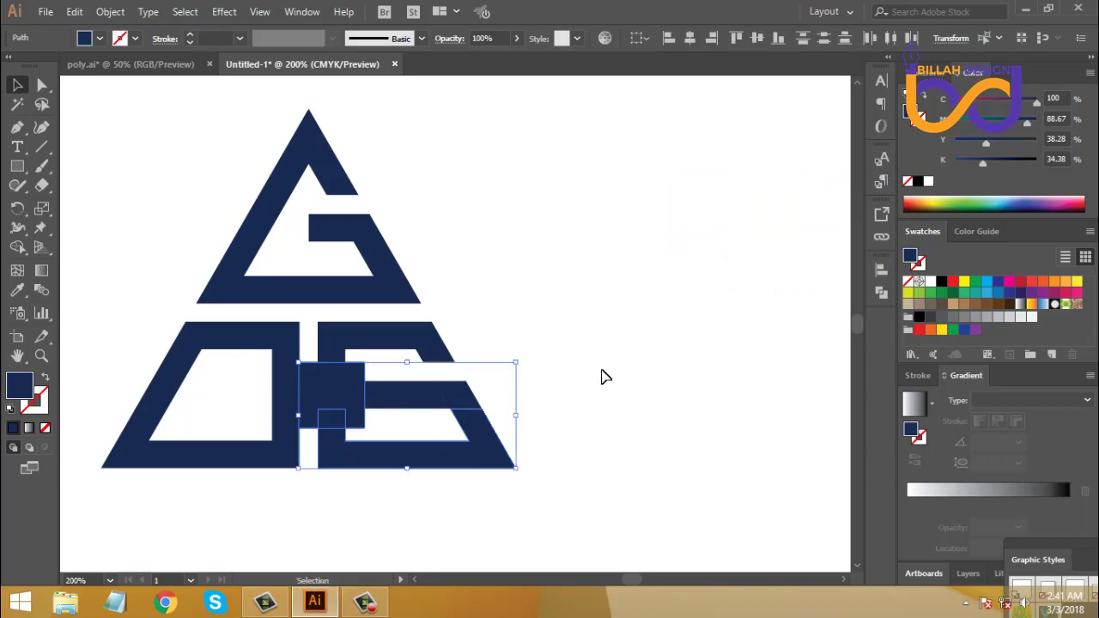
left_click(882, 294)
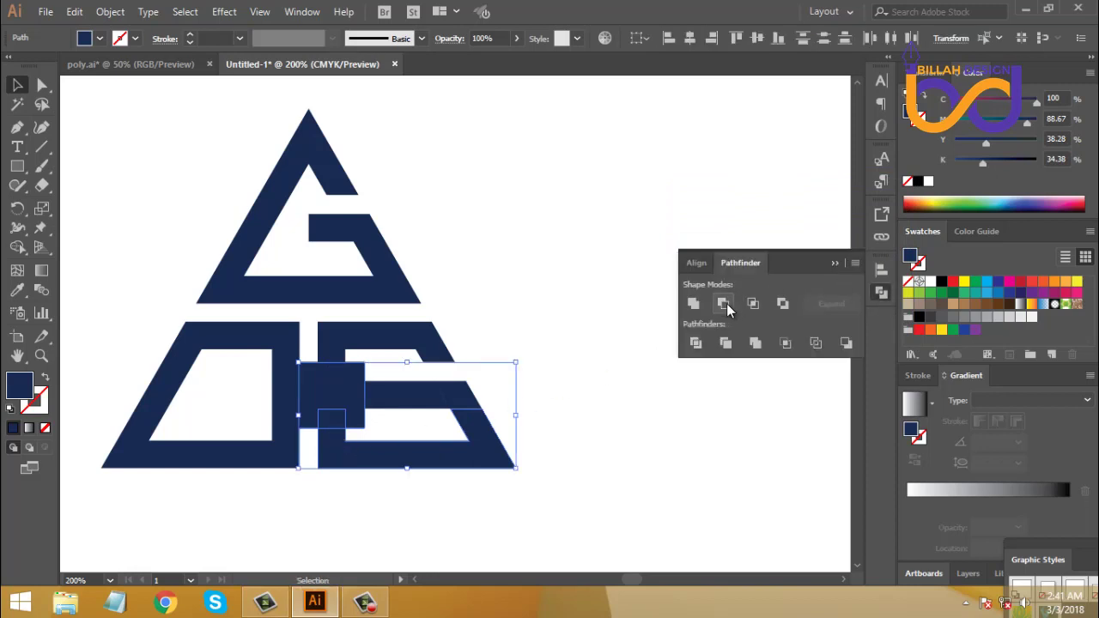
left_click(725, 305)
left_click(882, 293)
- Fill all bottom-right section pieces black and delete the two filler shapes inside the S
left_click_drag(516, 337, 324, 468)
left_click(940, 281)
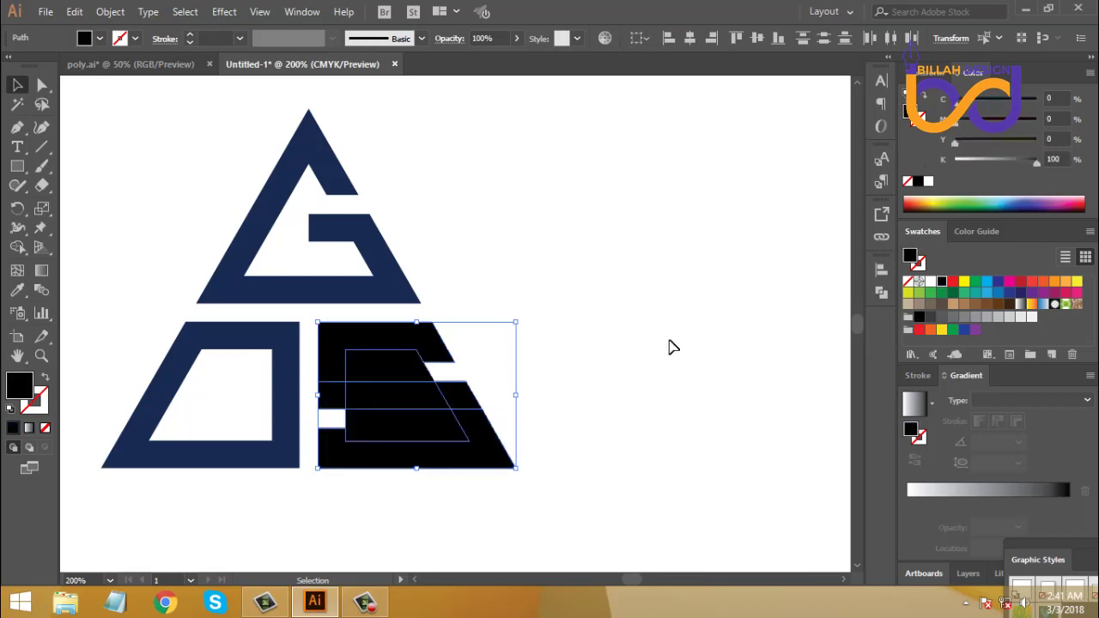
left_click(670, 349)
left_click_drag(404, 373, 537, 341)
key("ctrl+z")
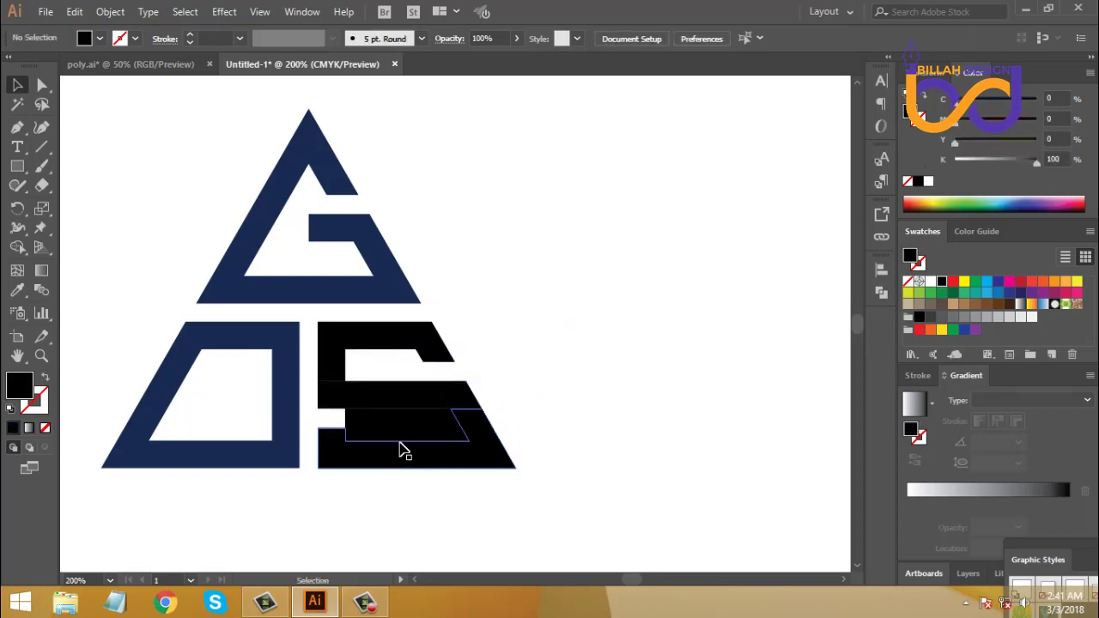
left_click_drag(466, 417, 559, 452)
key("ctrl+z")
left_click(562, 339)
- Merge the remaining black S pieces into a single shape with Unite
left_click_drag(562, 339, 331, 472)
left_click(882, 293)
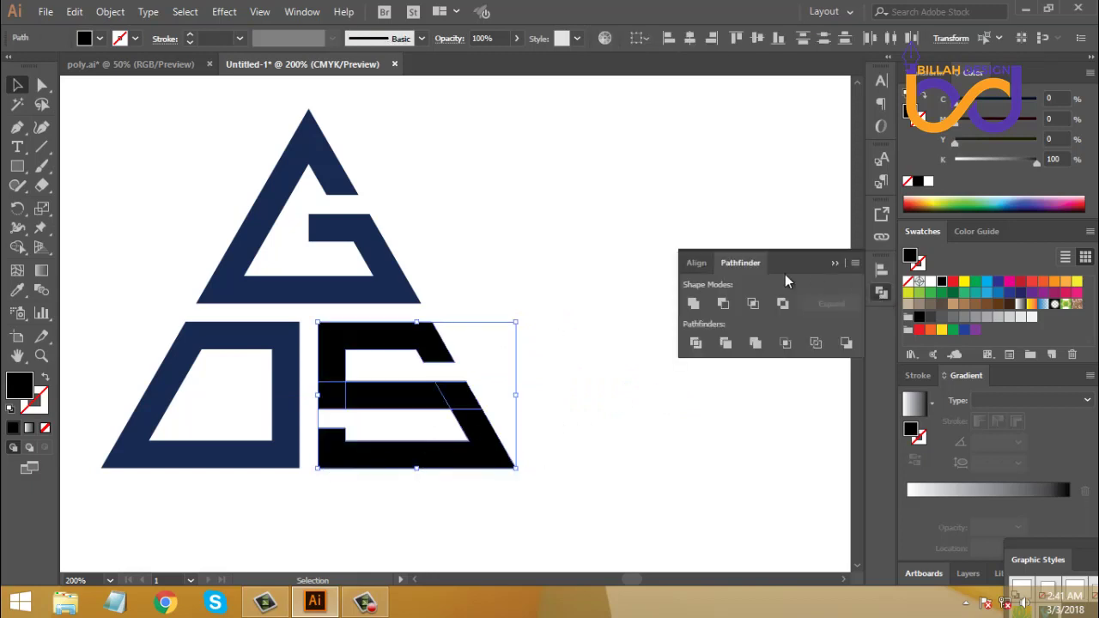
left_click(692, 303)
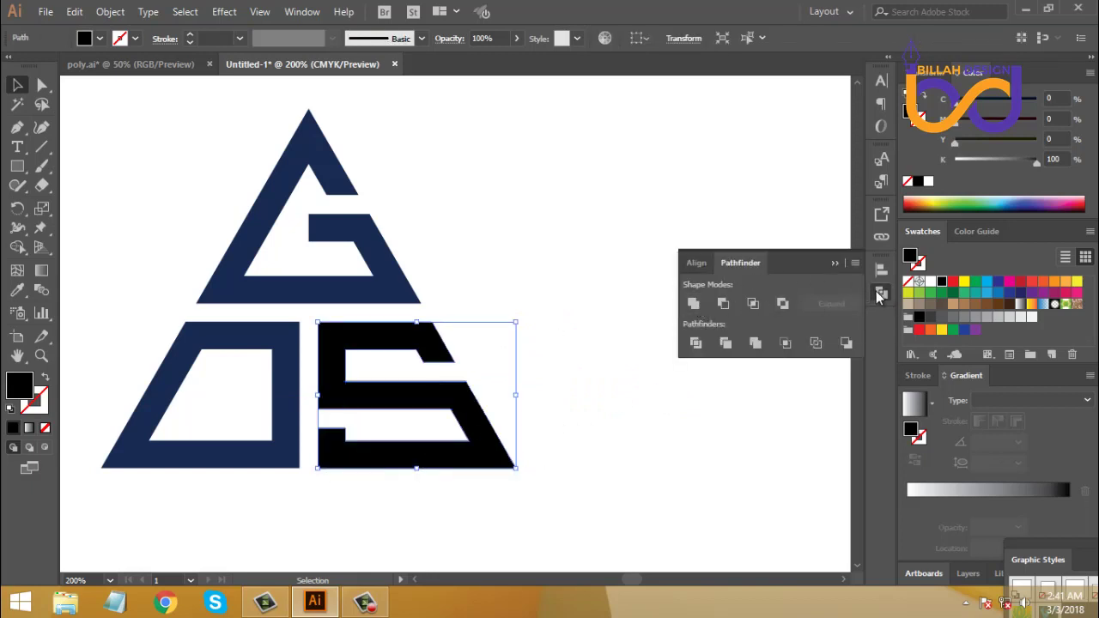
left_click(610, 338)
- Draw a rectangle from the S's upper notch leftward across the right leg of the bottom-left section
left_click_drag(376, 502, 432, 438)
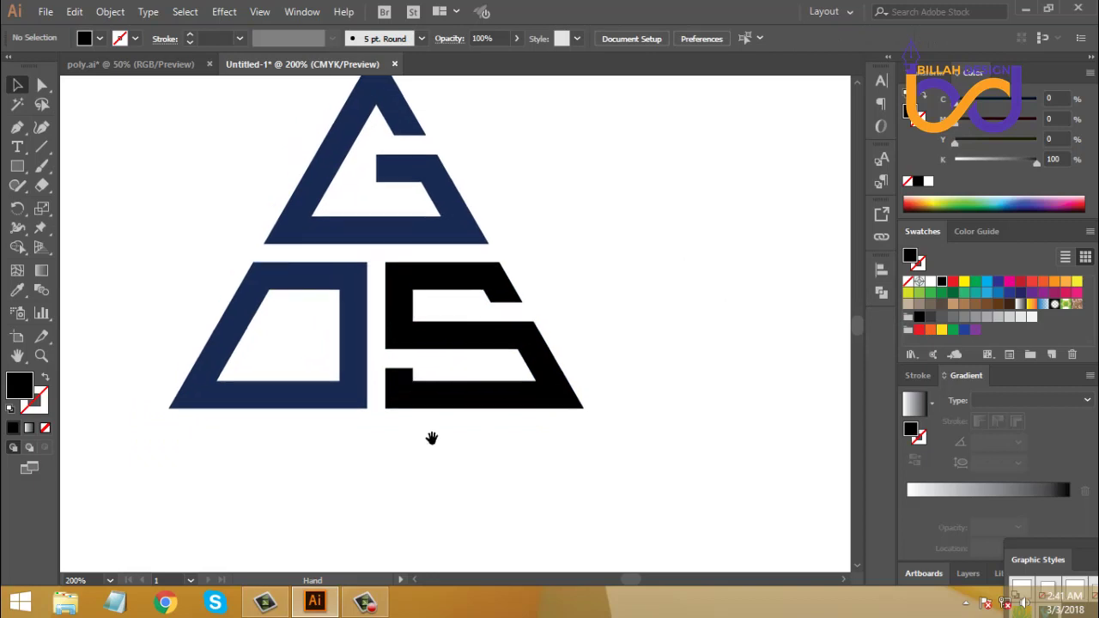
left_click(18, 167)
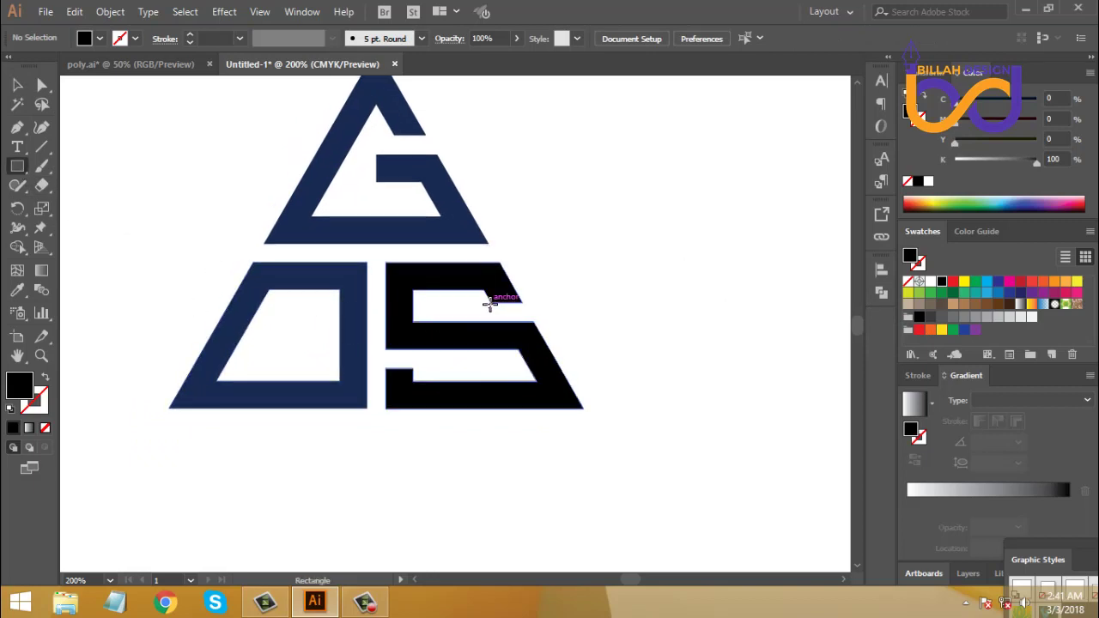
mouse_move(491, 302)
left_mouse_down()
mouse_move(335, 361)
mouse_move(290, 366)
left_mouse_up()
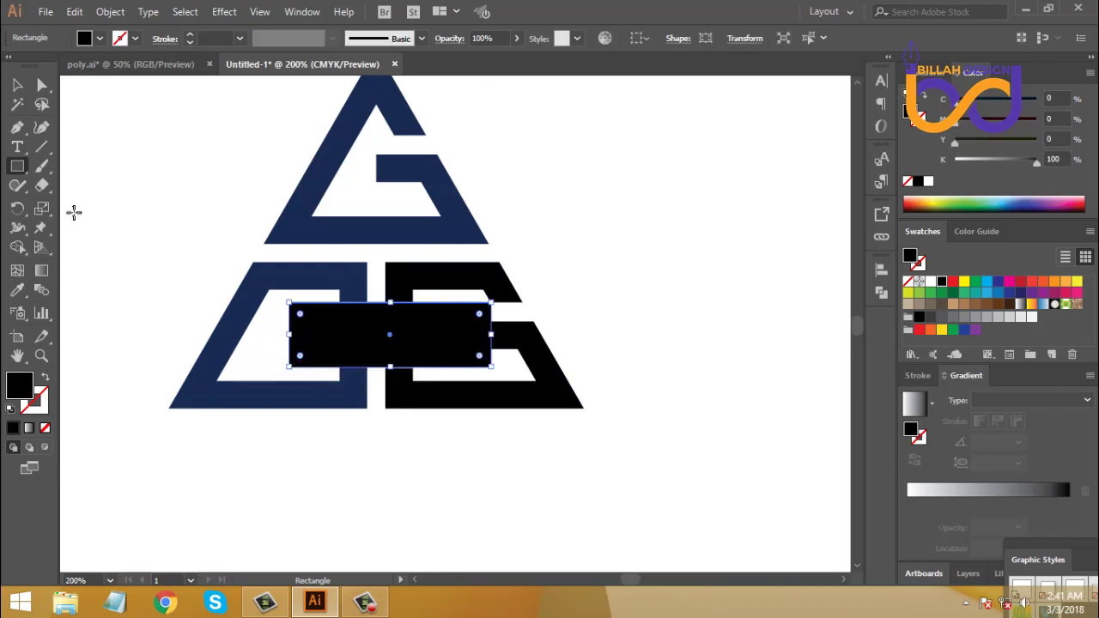
- Subtract the rectangle from the bottom-left section with Minus Front to open it into a C
left_click(41, 86)
left_click(201, 300)
left_click_drag(170, 284, 343, 412)
left_click(882, 293)
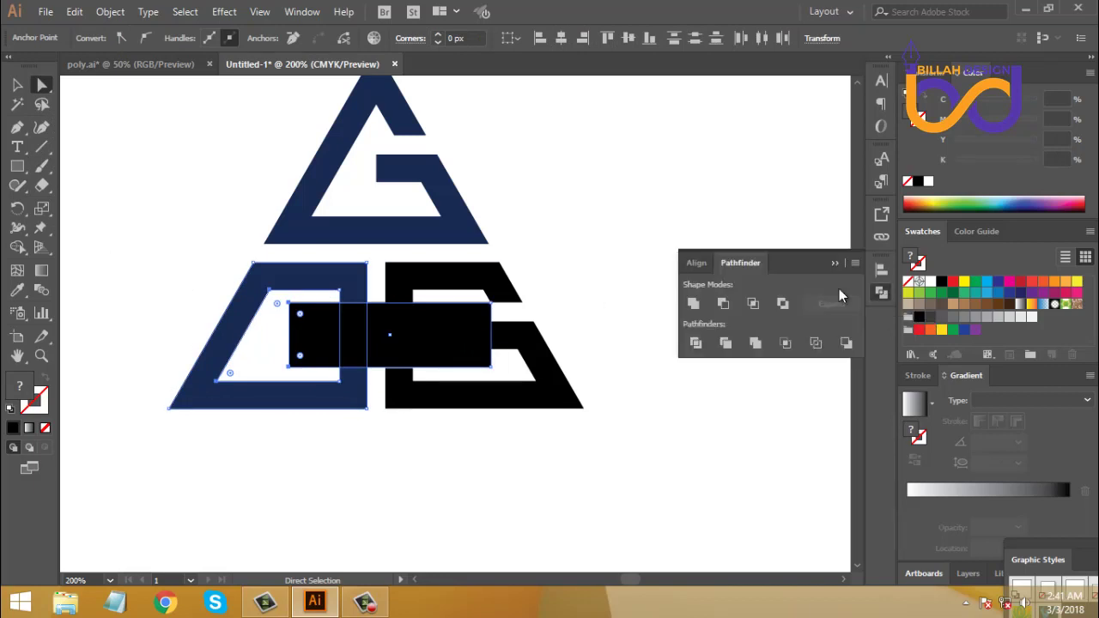
left_click(722, 303)
left_click(882, 293)
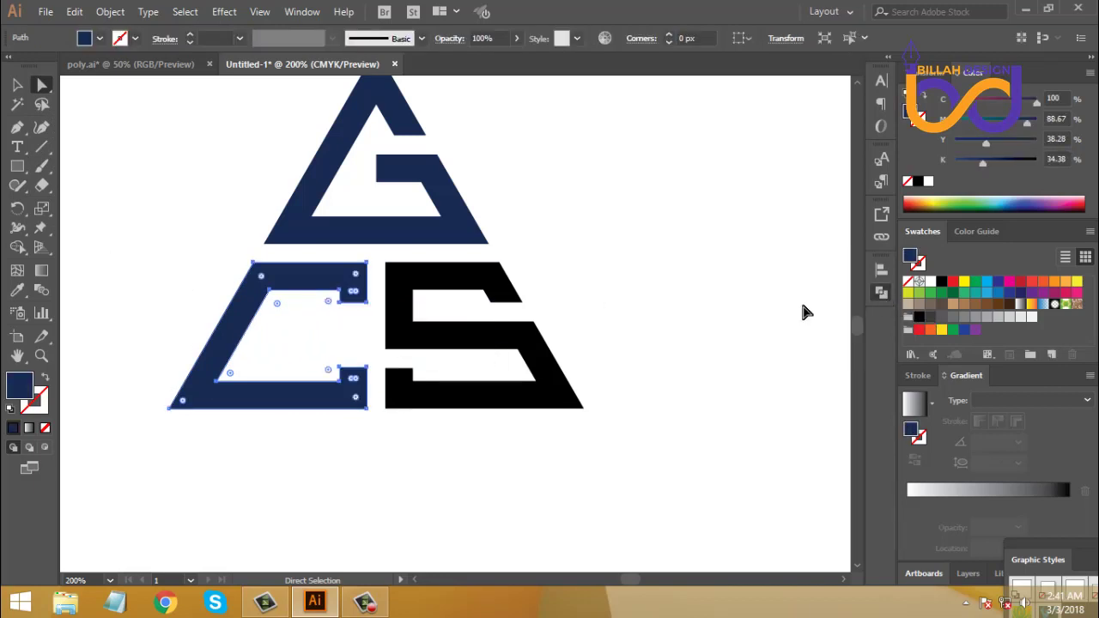
left_click(684, 388)
- Recolor the black S with the G's navy fill using the Eyedropper
key("ctrl+minus")
key("ctrl+minus")
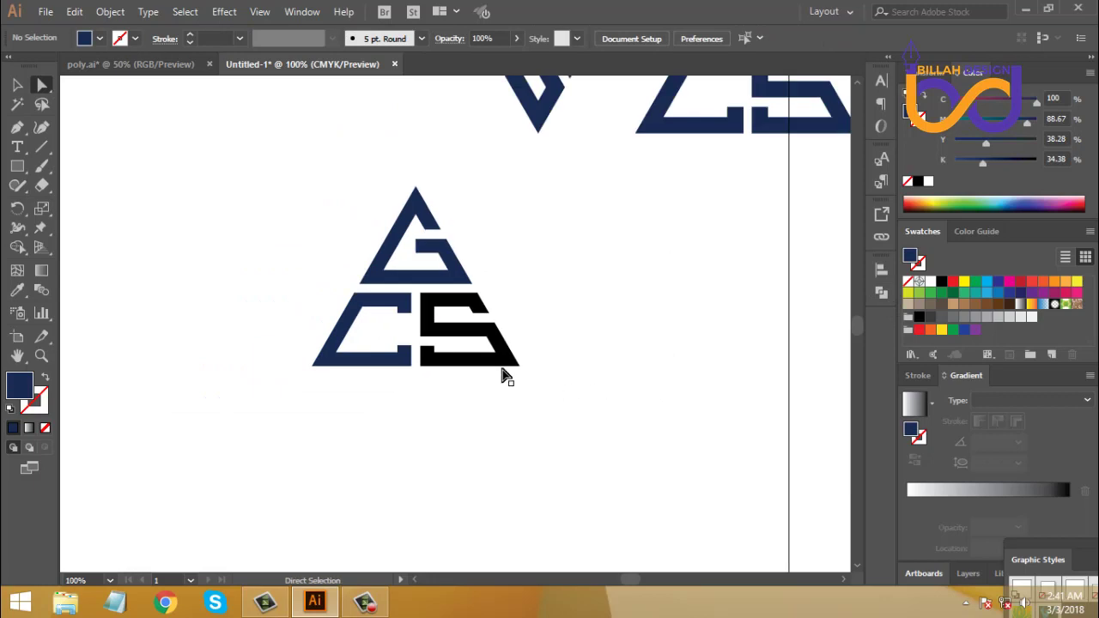
left_click(503, 374)
left_click(17, 290)
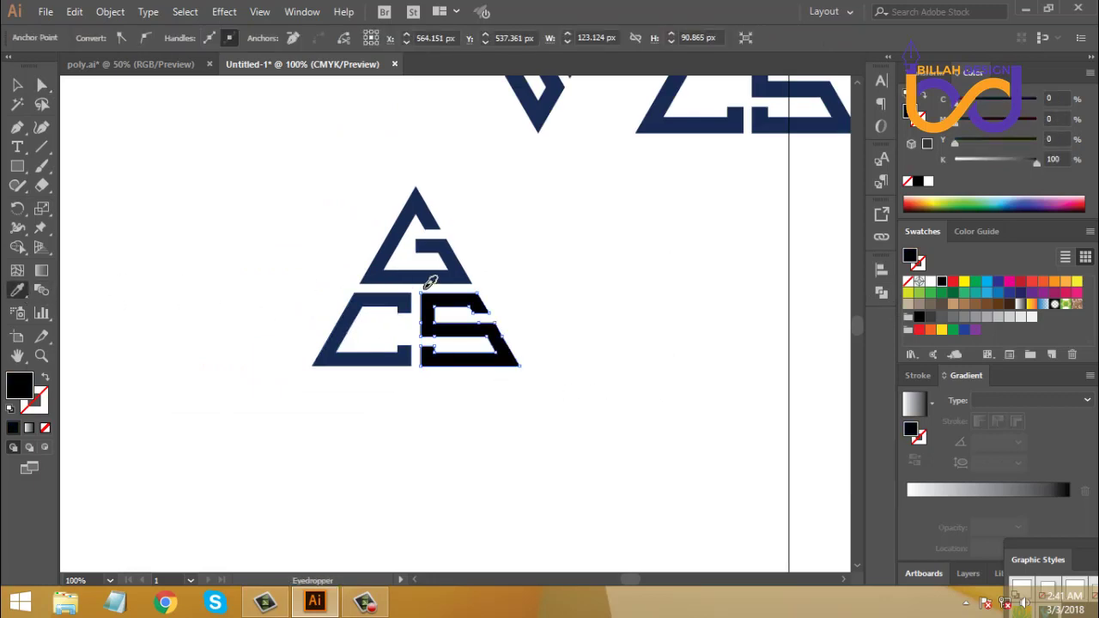
left_click(426, 276)
left_click(17, 84)
left_click(412, 441)
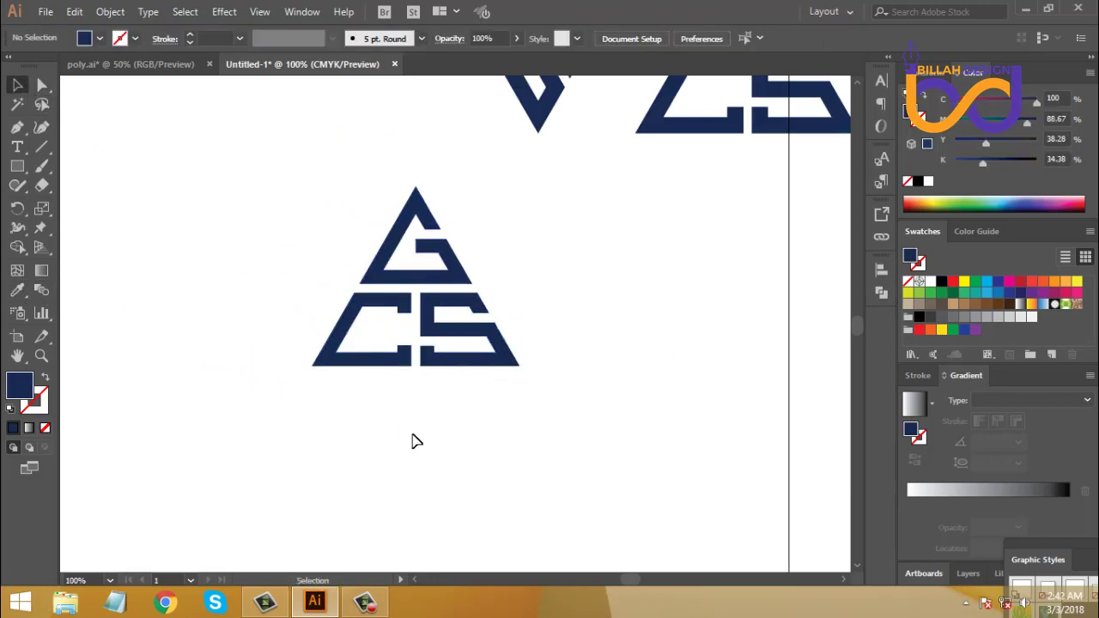
- Group the finished G, C and S shapes and shift the monogram slightly upward on the artboard
key("ctrl+minus")
key("ctrl+minus")
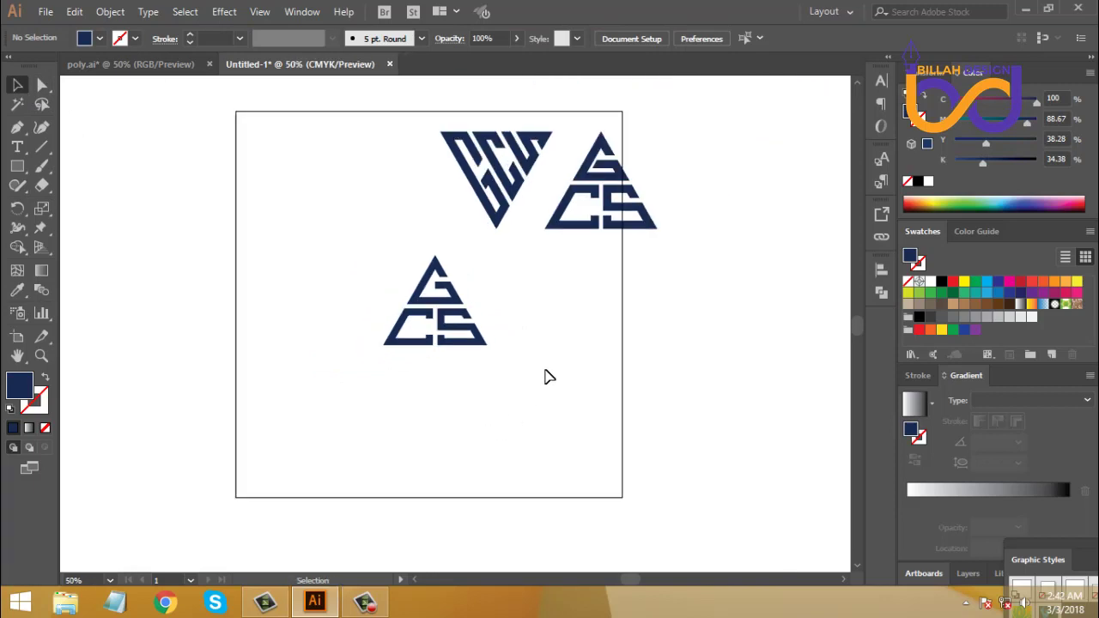
left_click_drag(529, 325, 381, 419)
key("a")
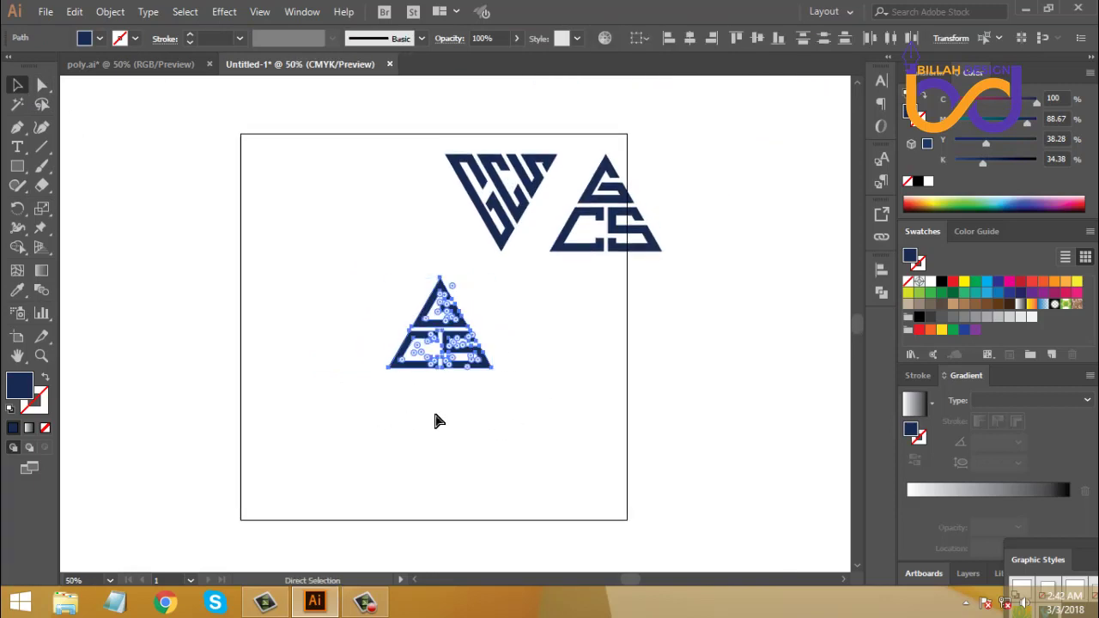
left_click(522, 420)
left_click_drag(539, 385, 541, 403)
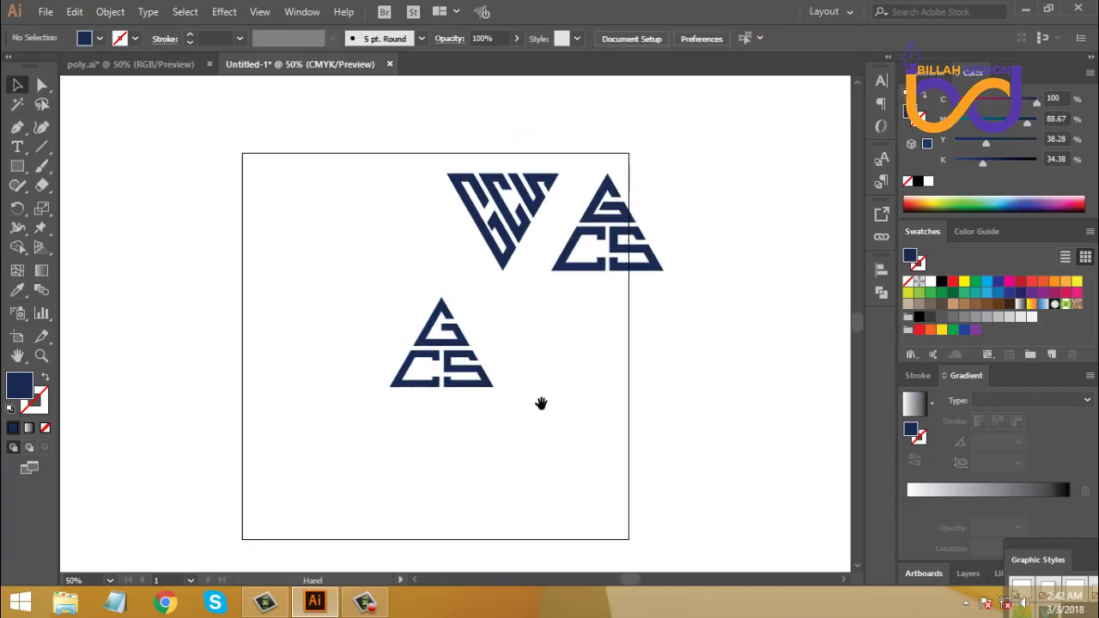
key("ctrl+plus")
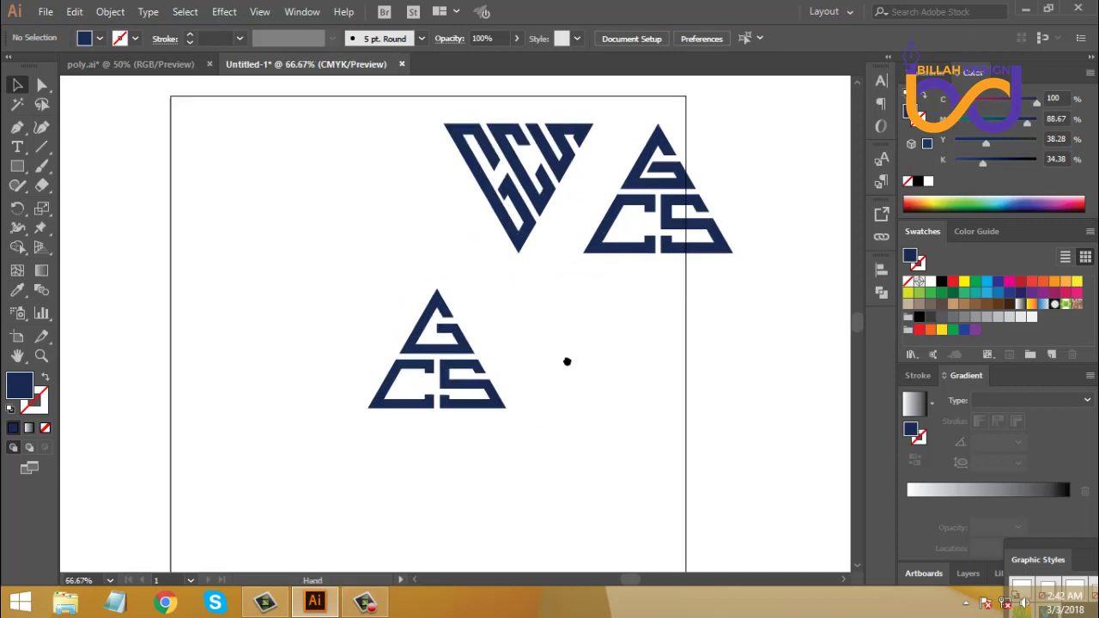
left_click_drag(566, 365, 560, 400)
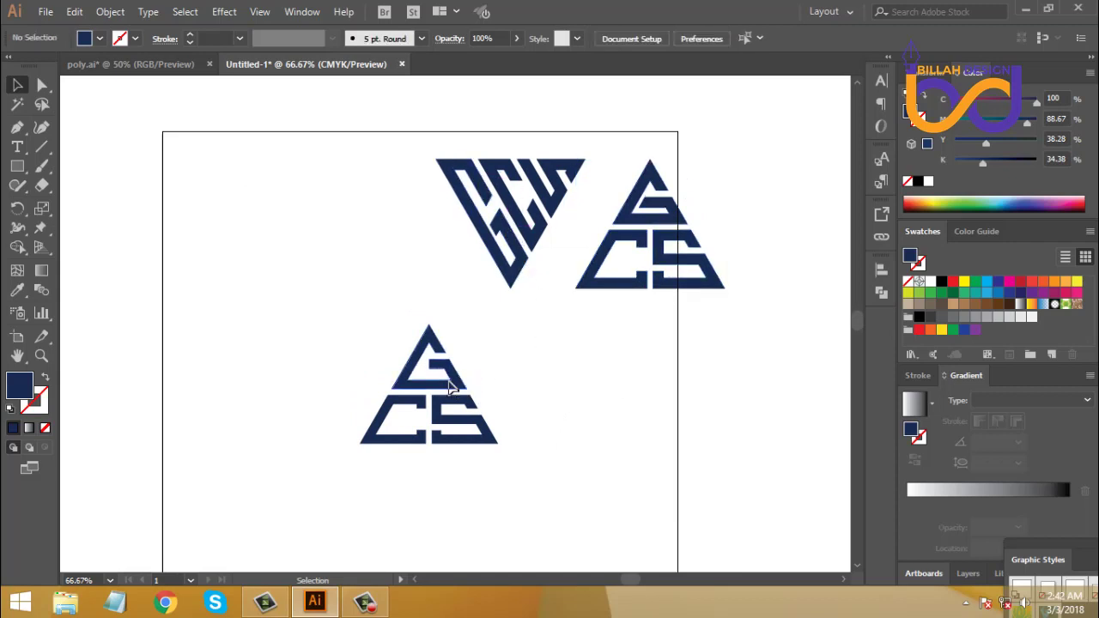
left_click_drag(468, 386, 458, 346)
left_click(177, 208)
- Draw a triangle with the Polygon tool in the artboard's upper-left area and swap its navy fill to the stroke
left_click_drag(22, 171, 77, 217)
left_click_drag(284, 285, 319, 309)
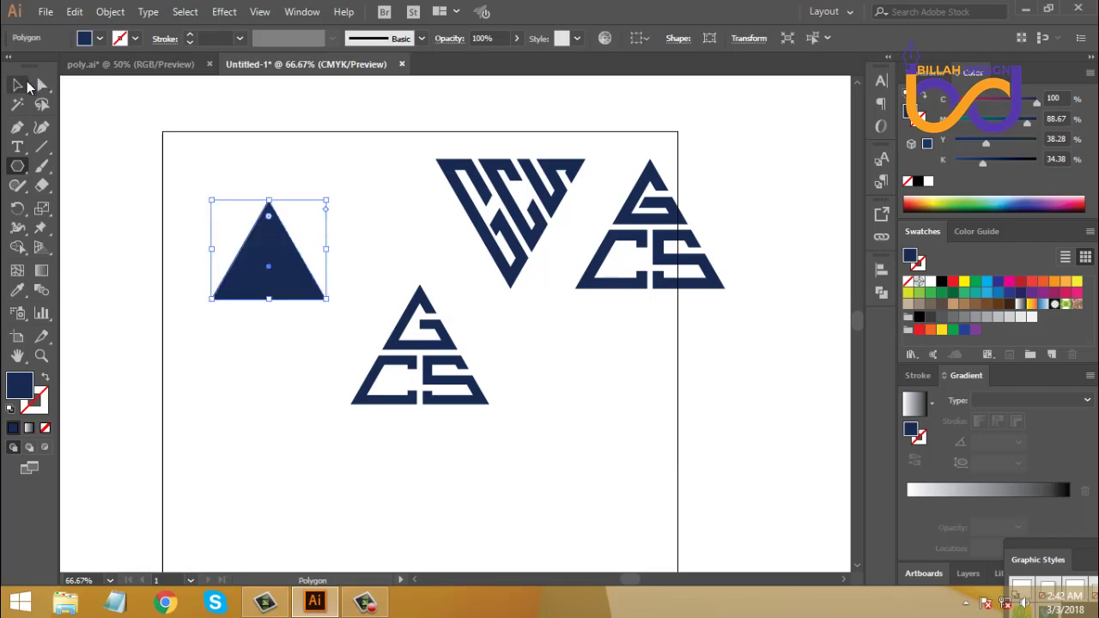
left_click(17, 84)
key("shift+x")
left_click(343, 319)
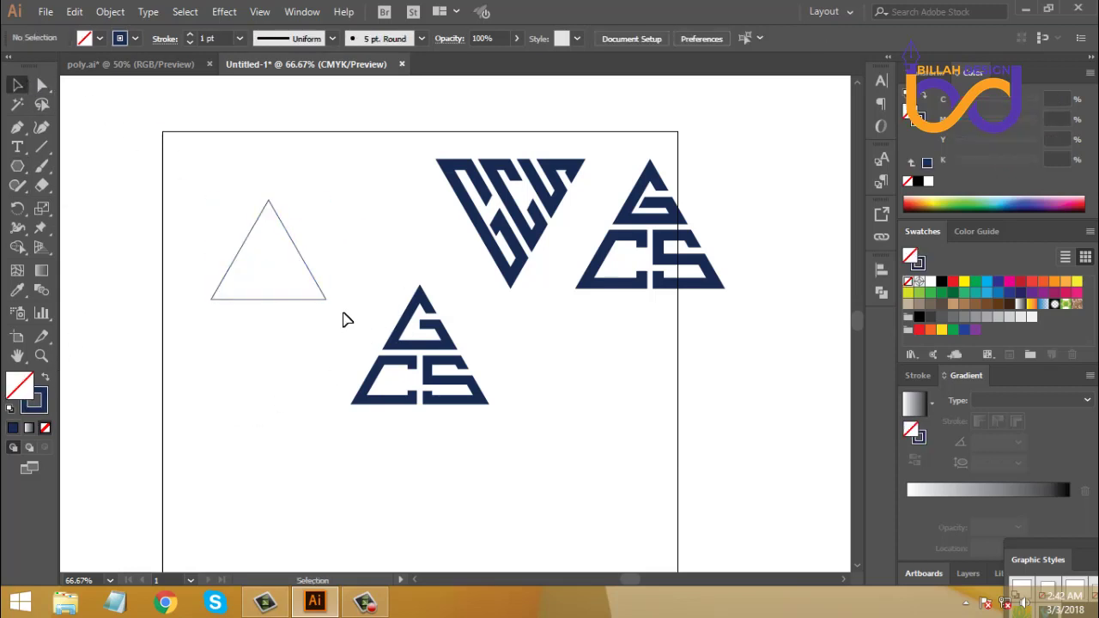
- Place the outlined triangle over the new GCS monogram and scale it to match the monogram's outer edges
left_click_drag(313, 301, 421, 420)
left_click_drag(454, 390, 422, 402)
left_click(490, 475)
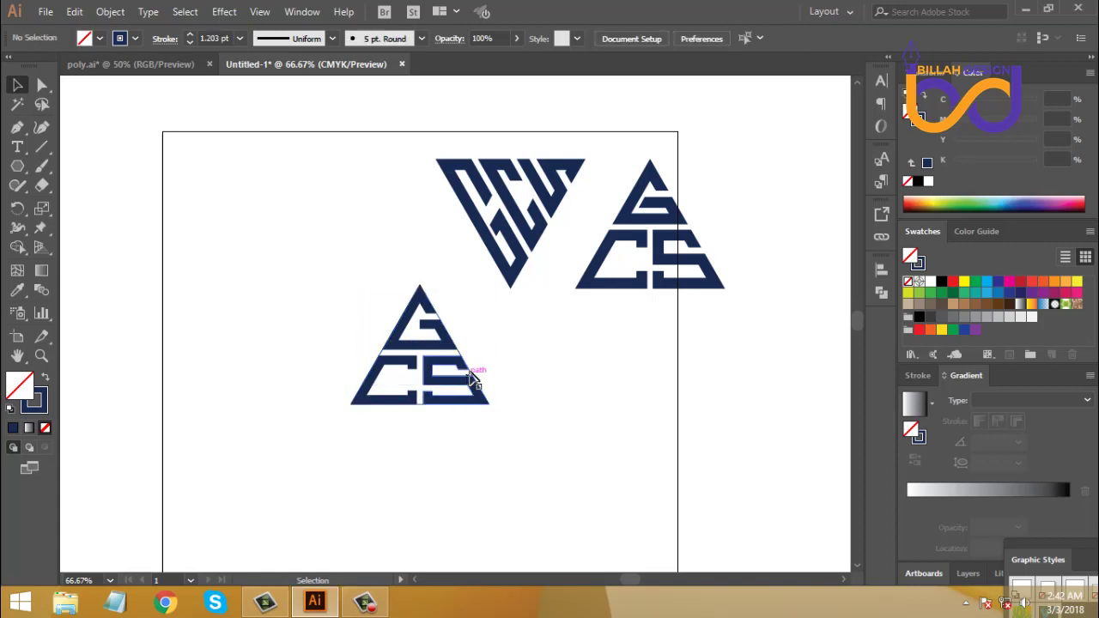
- Move the outlined triangle to the right off the monogram, and the monogram to the artboard's upper-left area
left_click_drag(493, 378, 625, 377)
left_click_drag(396, 318, 272, 204)
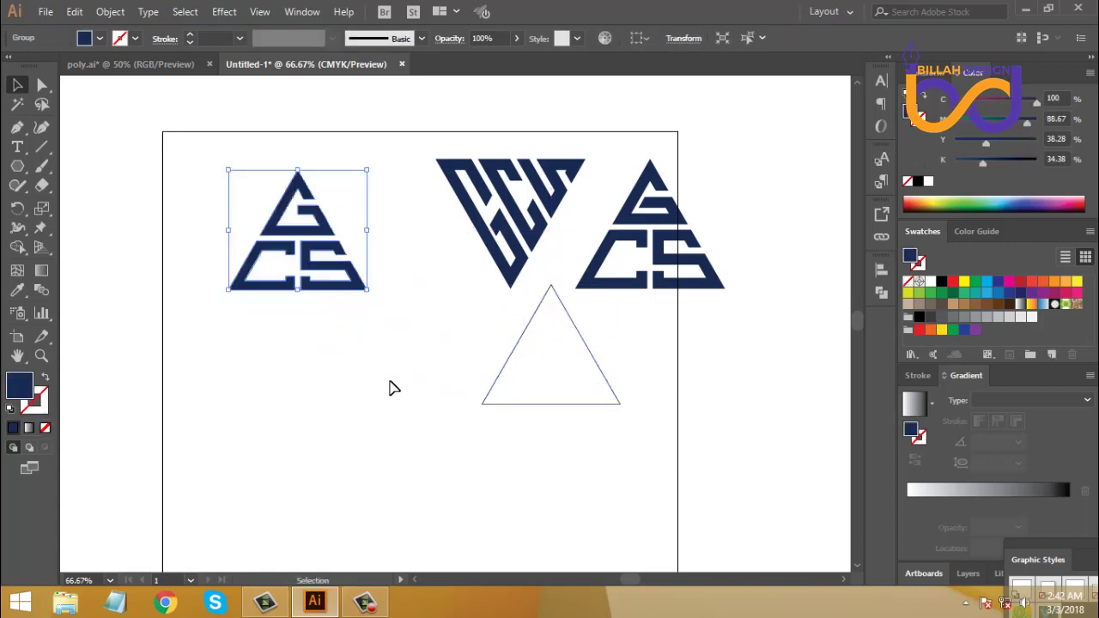
- Place the outlined triangle in the empty area below the logos and rotate it 180° to point downward
left_click_drag(442, 335, 496, 420)
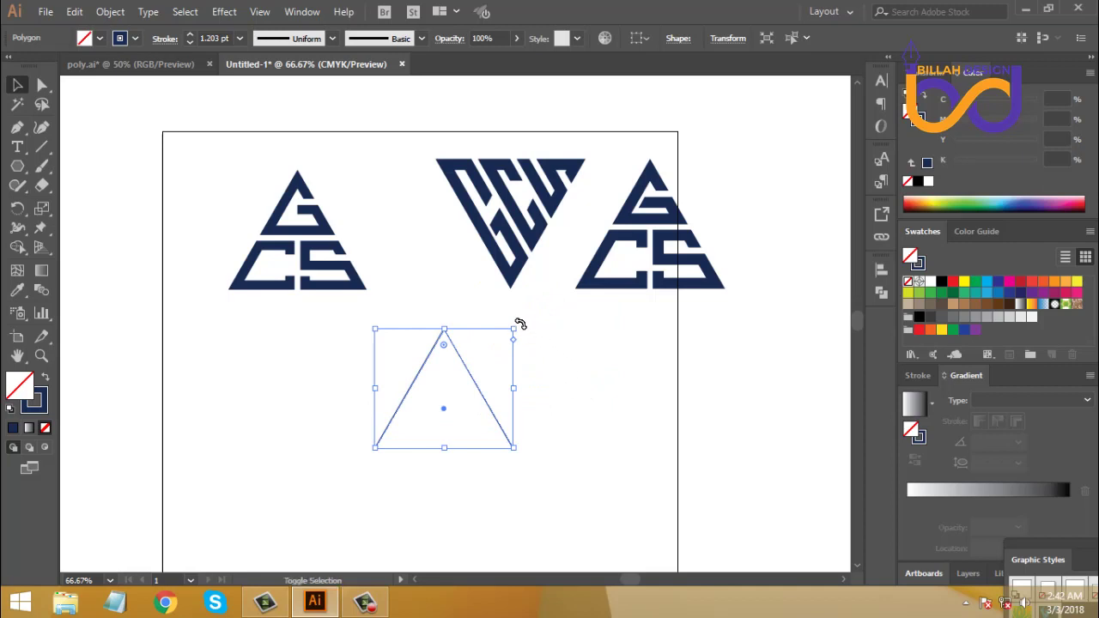
left_click_drag(520, 323, 323, 485)
left_click(558, 468)
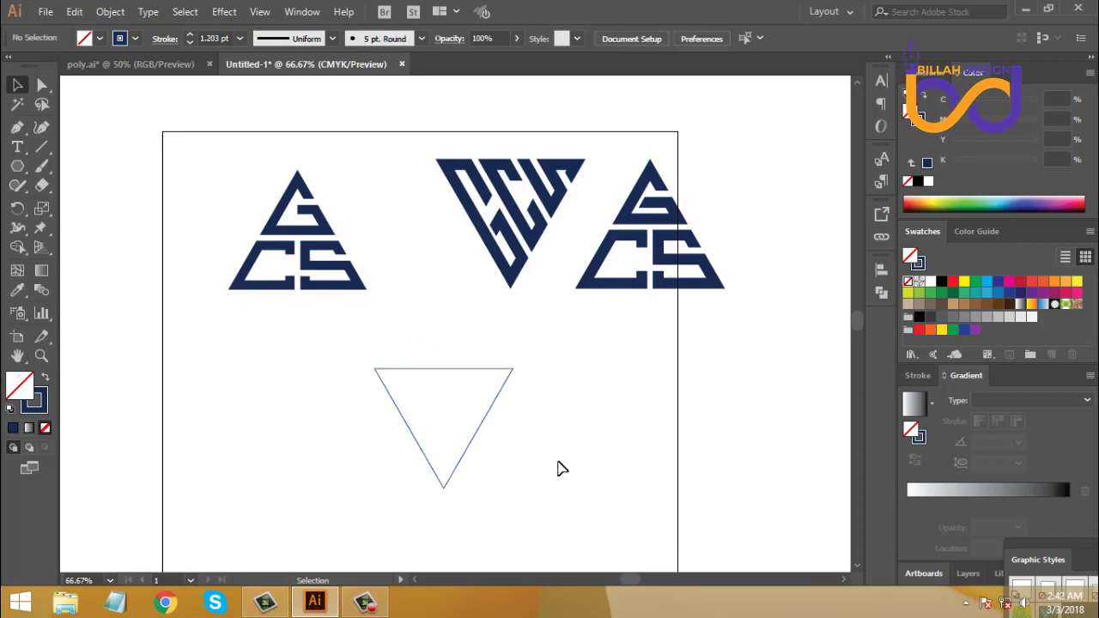
- Draw a straight line from the inverted triangle's upper-left corner along its left side, extending well past the lower tip
left_click_drag(558, 468, 540, 424)
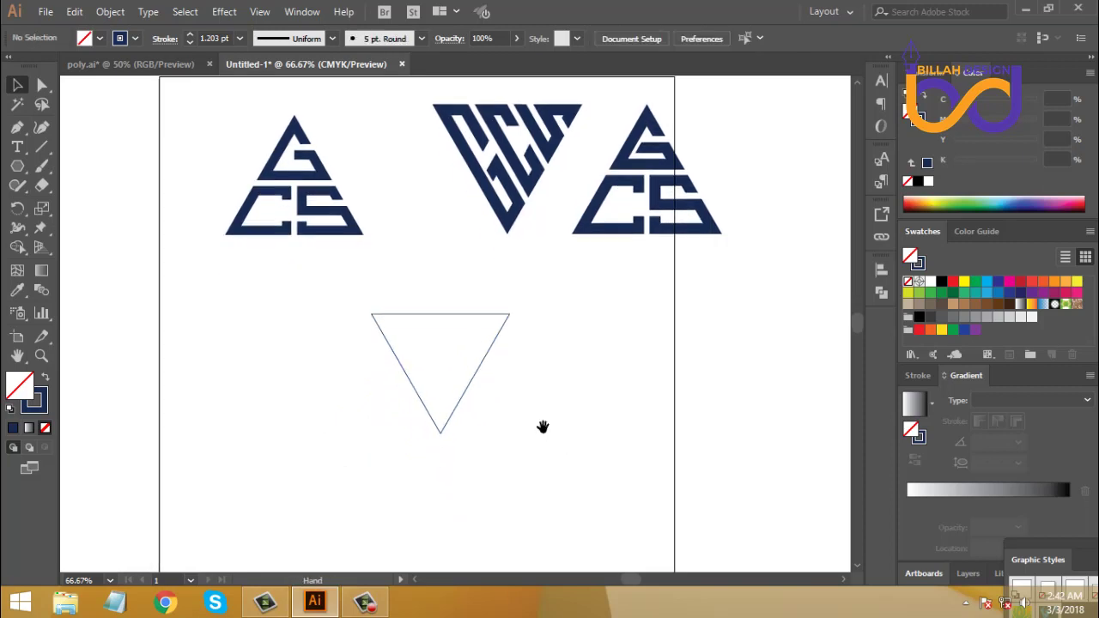
left_click(42, 146)
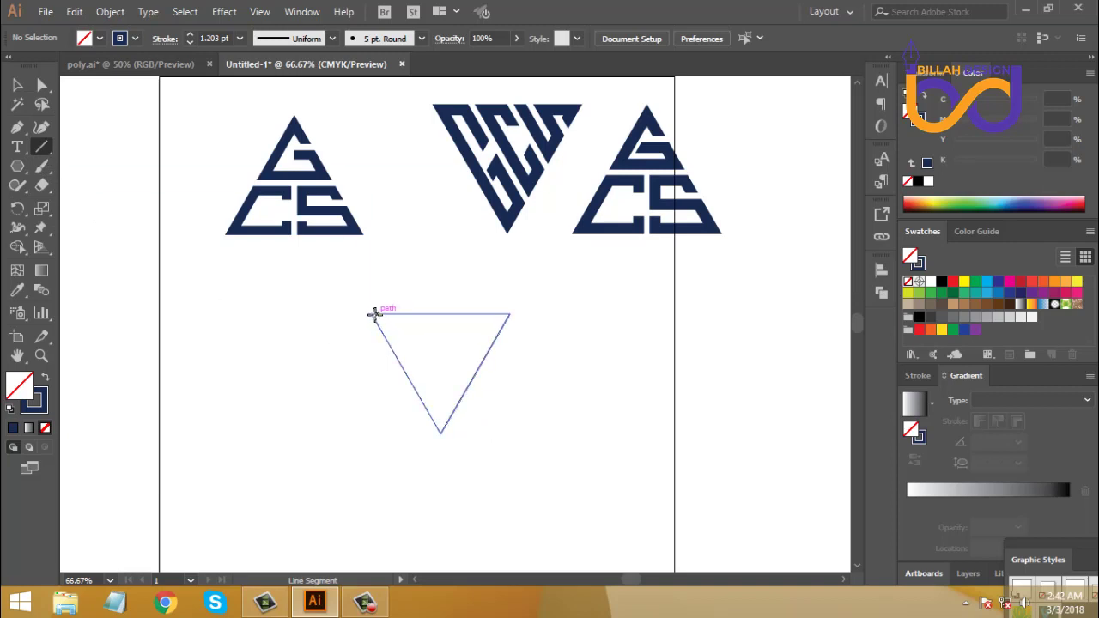
left_click_drag(374, 318, 504, 545)
left_click(19, 89)
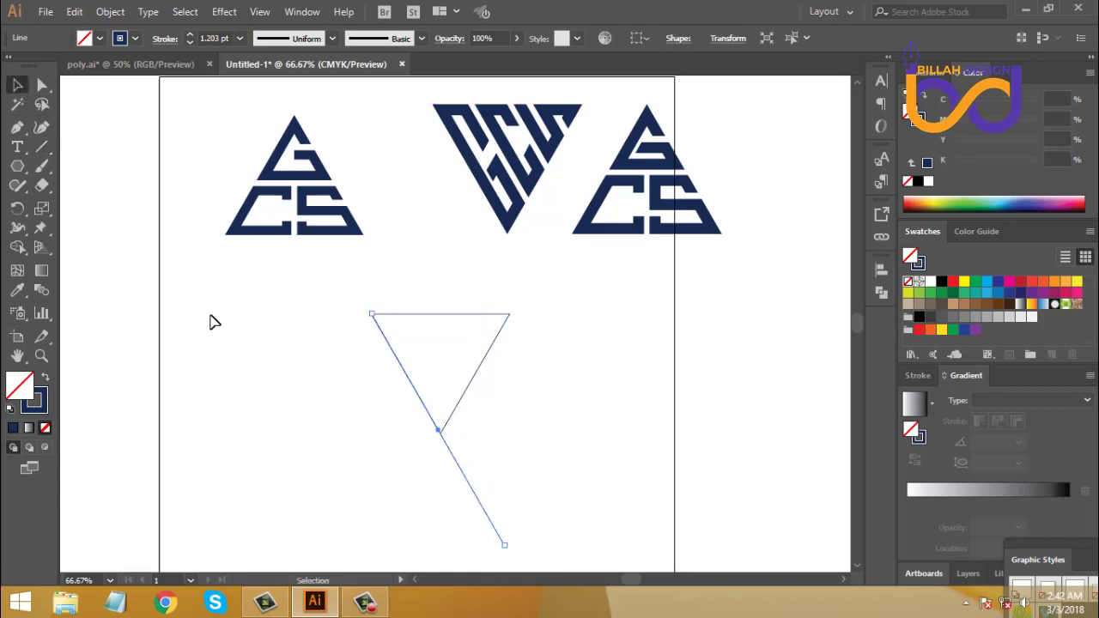
left_click(209, 319)
- Slide the line up and align it exactly with the inverted triangle's left side, overshooting the triangle at both ends
left_click_drag(454, 466, 421, 406)
key("ctrl+equal")
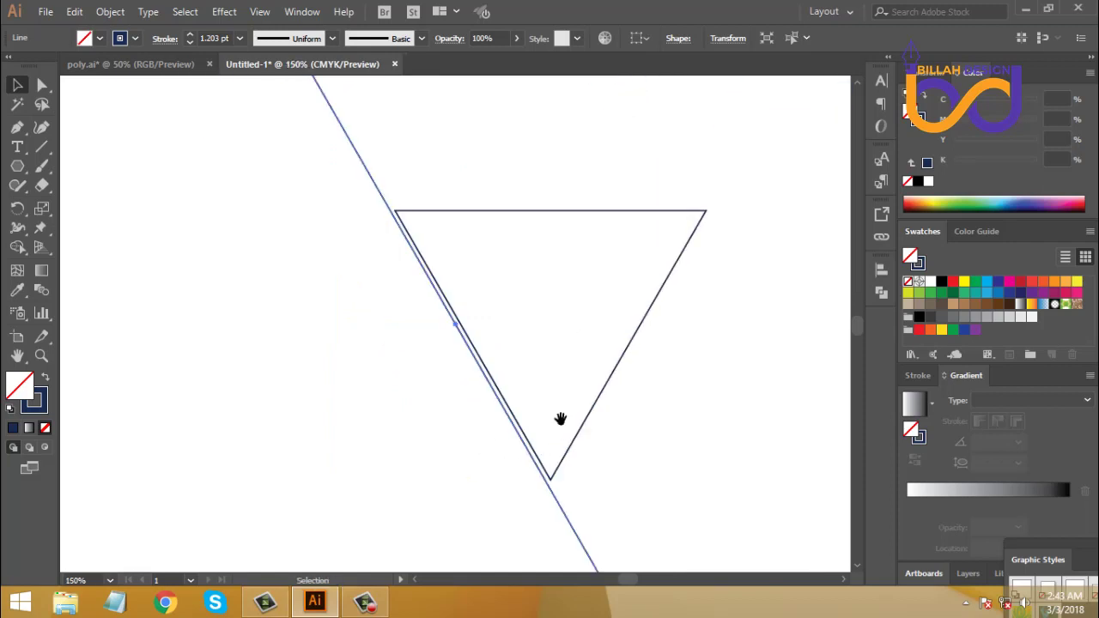
key("ctrl+equal")
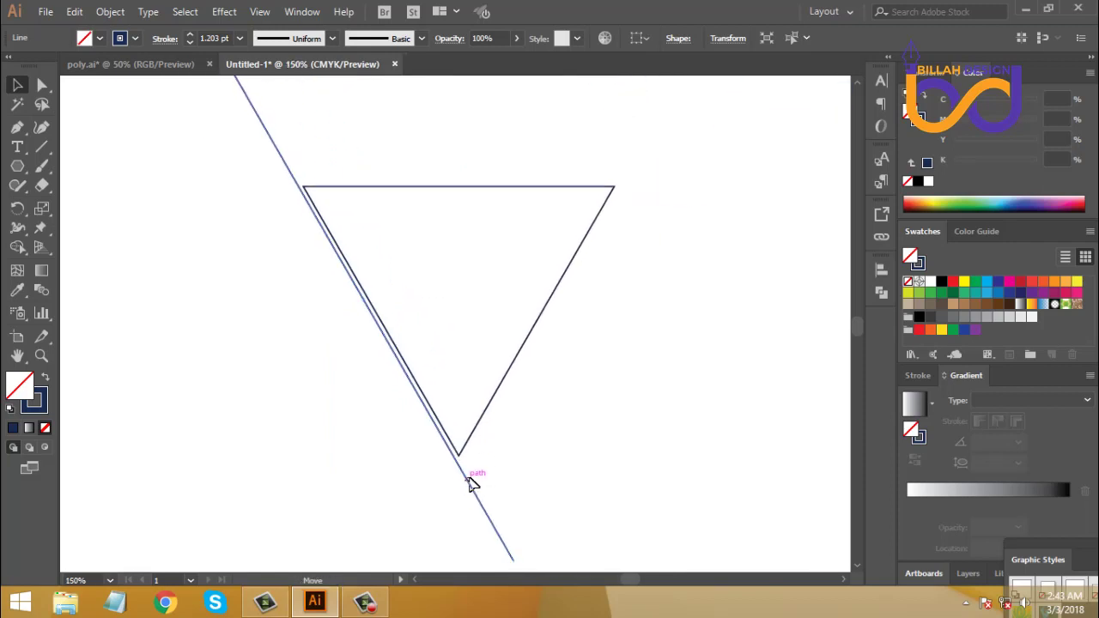
left_click_drag(471, 484, 476, 482)
left_click(565, 460)
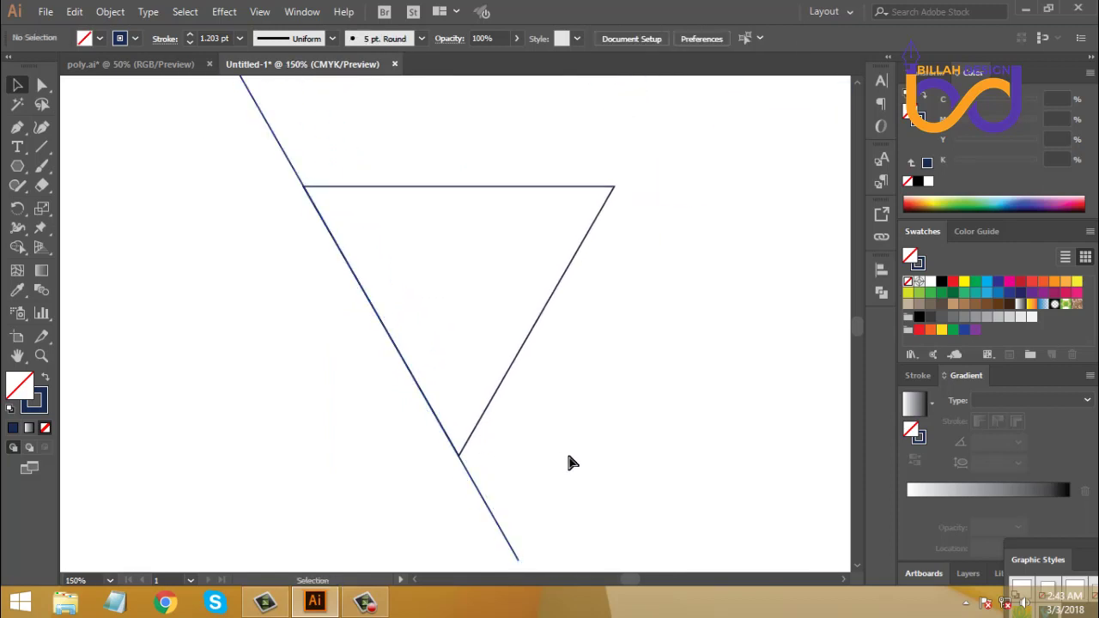
key("ctrl+minus")
key("ctrl+minus")
key("ctrl+minus")
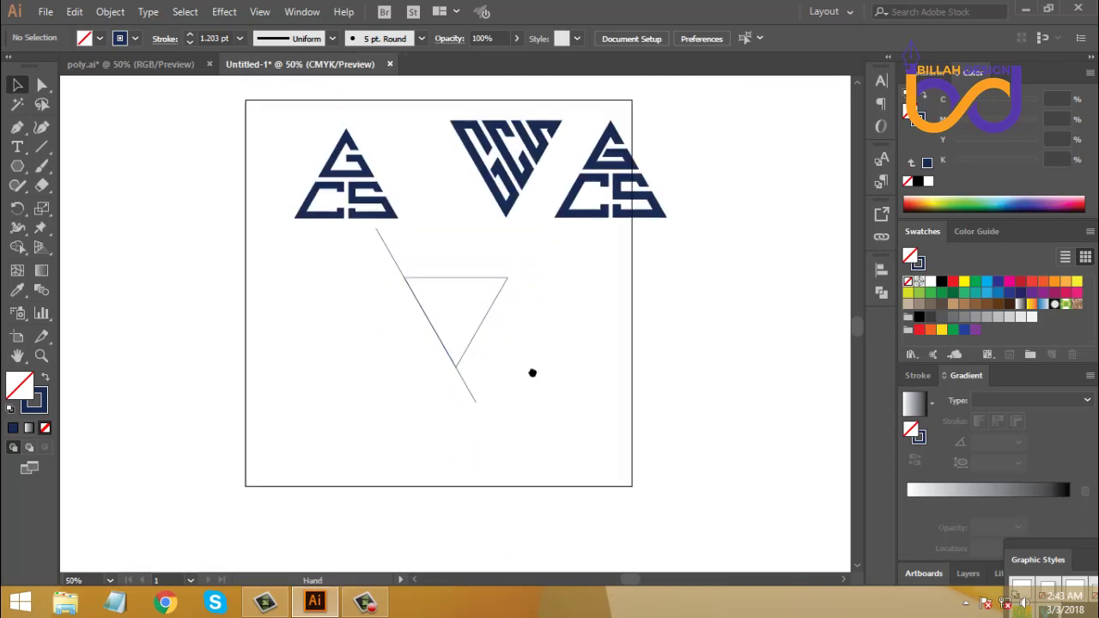
- Copy the slanted line to the triangle's upper-right corner and shift the copy slightly inward
left_click_drag(533, 373, 523, 395)
left_click_drag(461, 410, 536, 375)
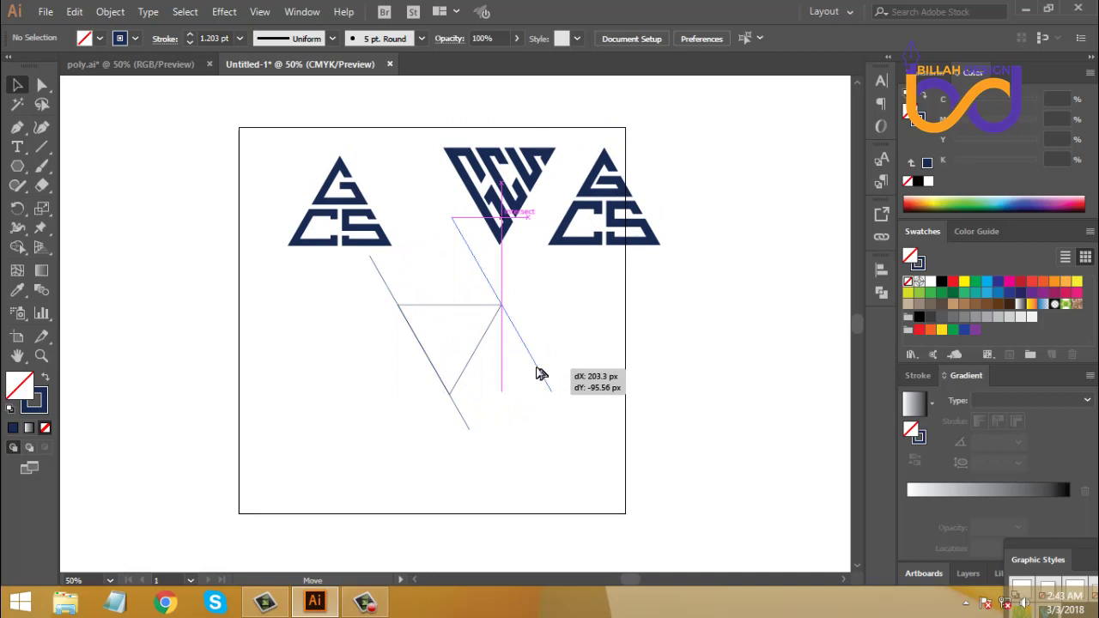
left_click_drag(540, 374, 540, 374)
left_click(554, 429)
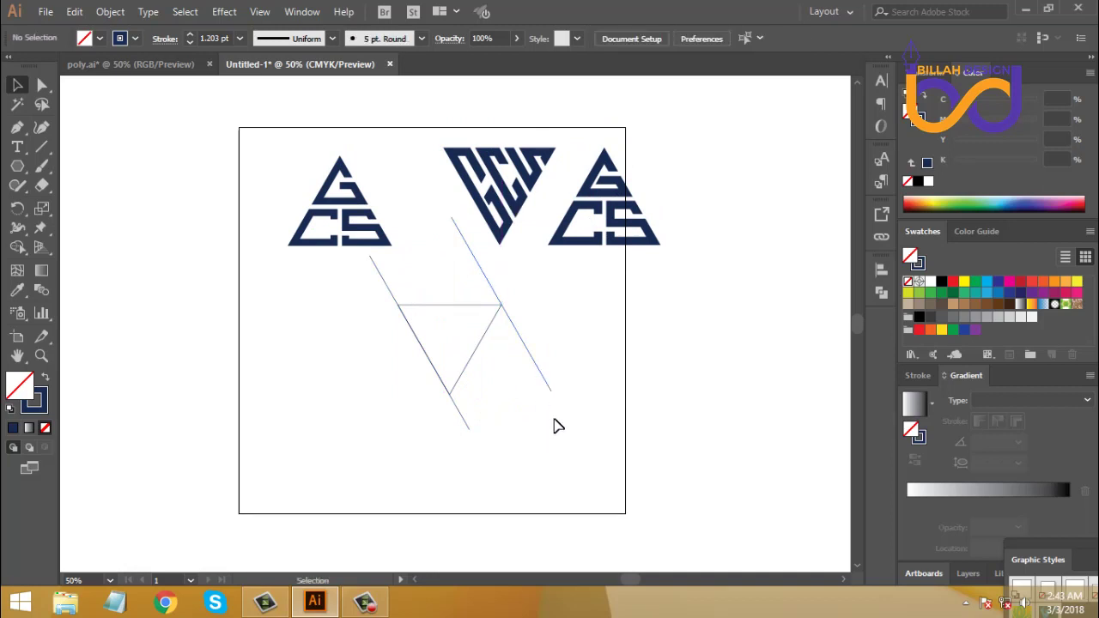
left_click(534, 364)
left_click(542, 427)
left_click(530, 364)
left_click_drag(534, 366, 528, 376)
left_click(561, 430)
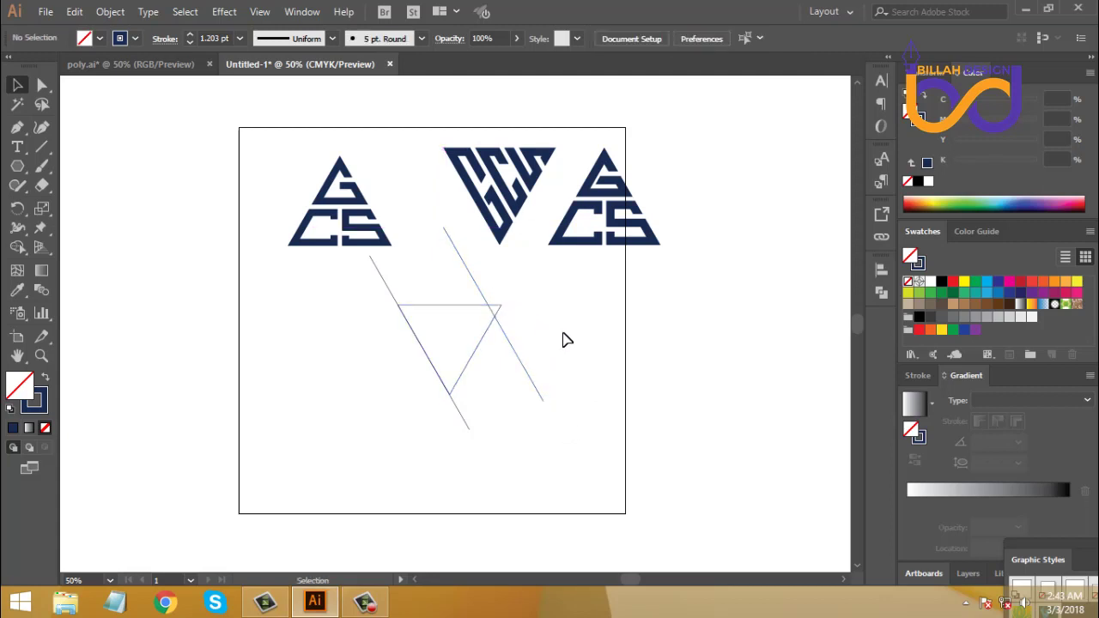
- Delete the copied slanted line near the triangle's upper-right corner
key("ctrl+=")
key("ctrl+=")
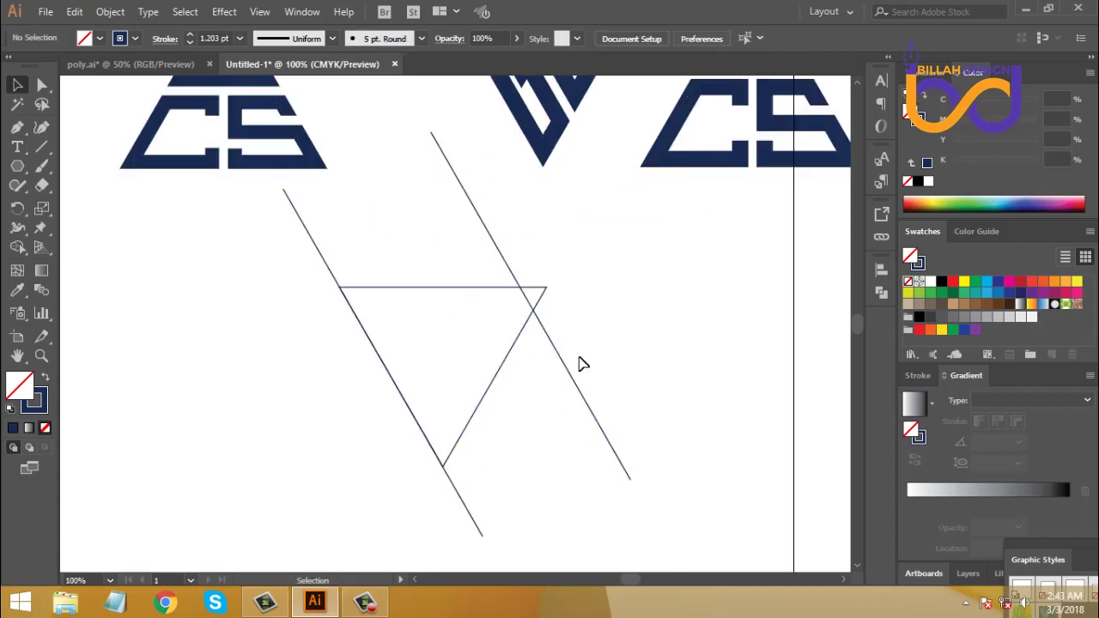
left_click_drag(547, 398, 537, 380)
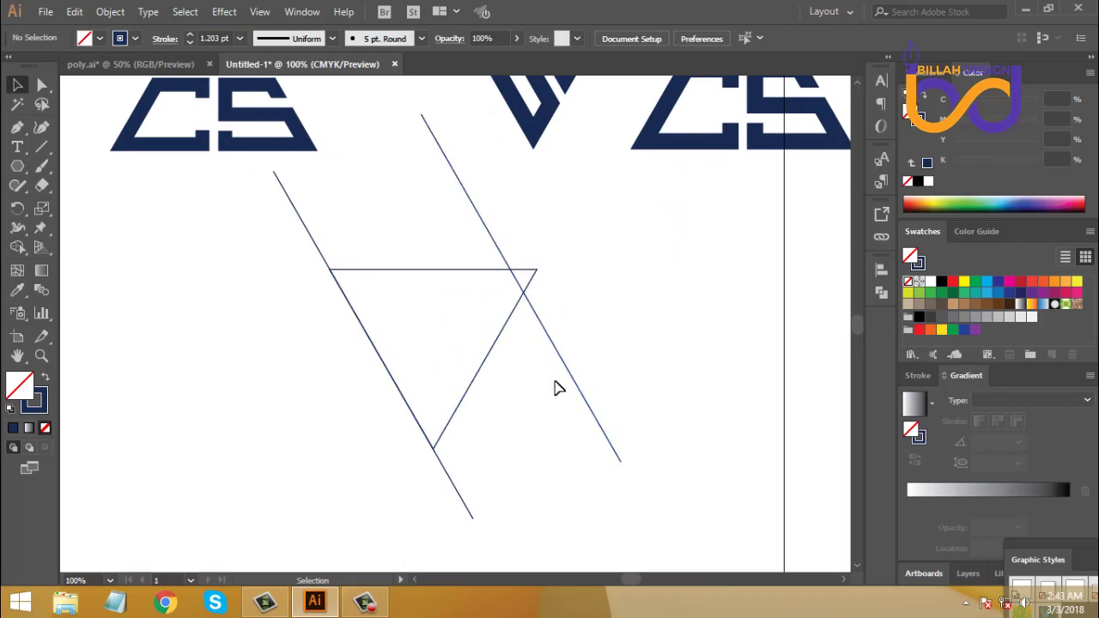
left_click_drag(559, 386, 601, 362)
key("Delete")
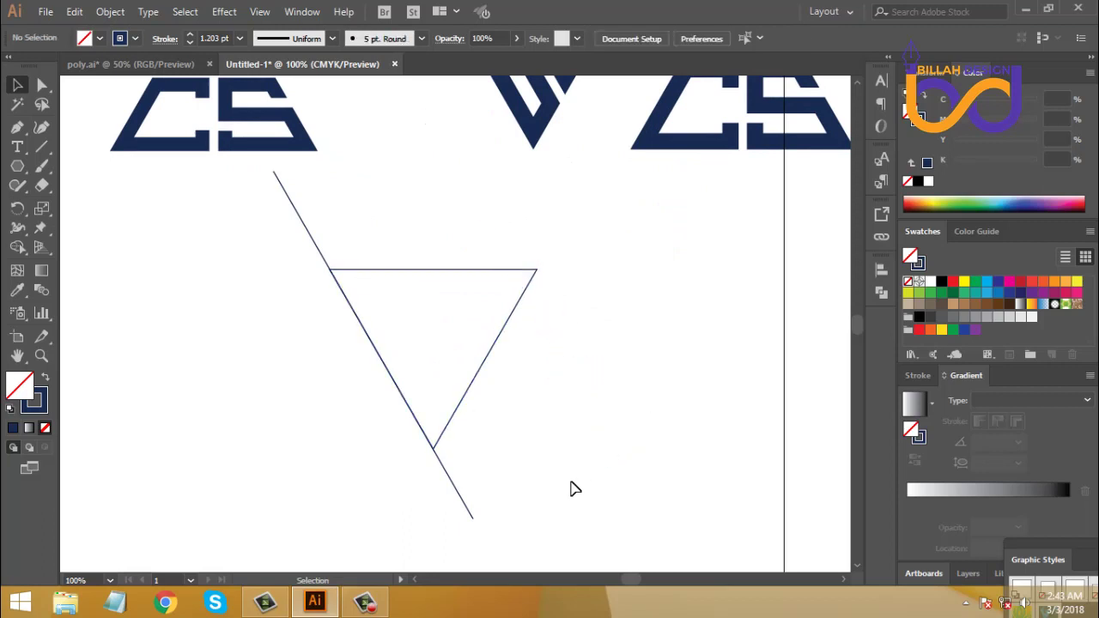
- Copy the slanted line straight across horizontally by about 227 px, crossing the triangle just inside its upper-right corner
left_click_drag(569, 486, 555, 447)
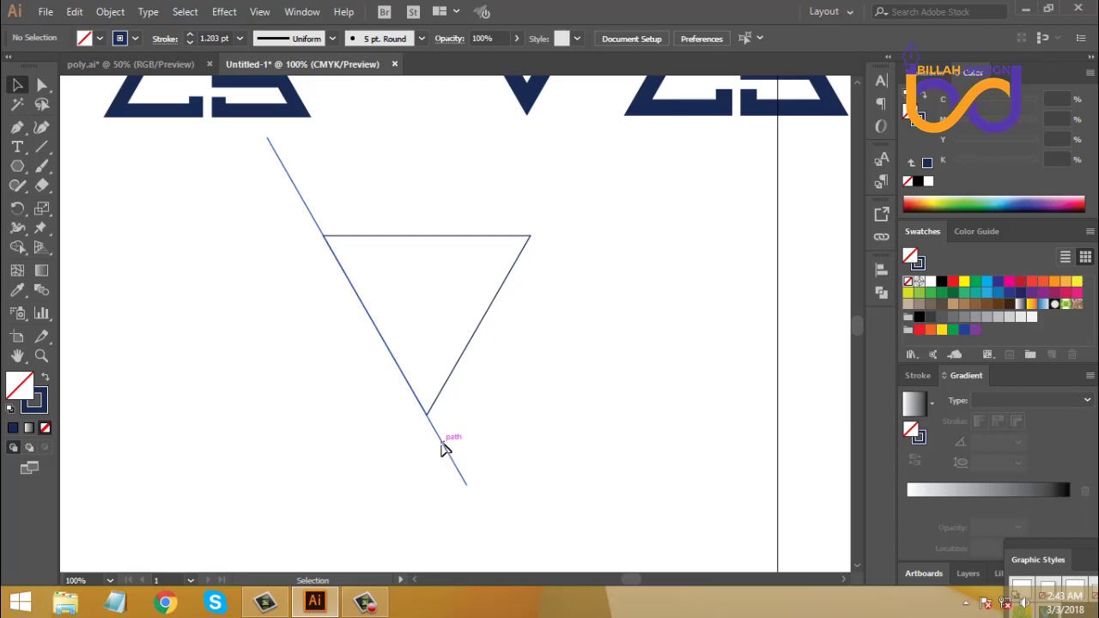
left_click_drag(443, 447, 627, 412)
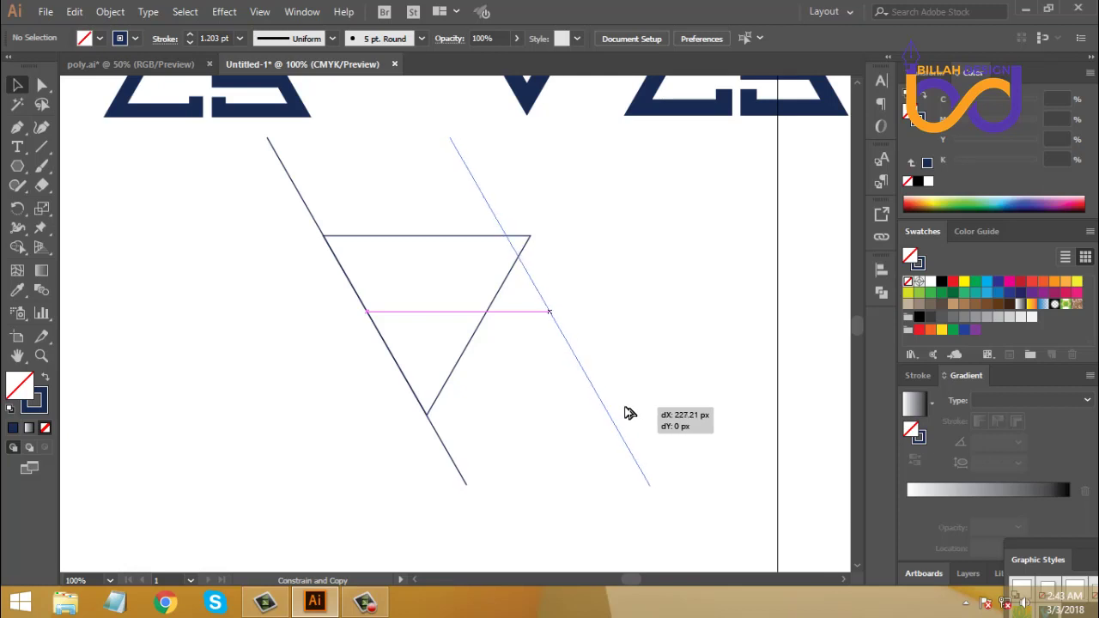
left_click_drag(627, 413, 626, 413)
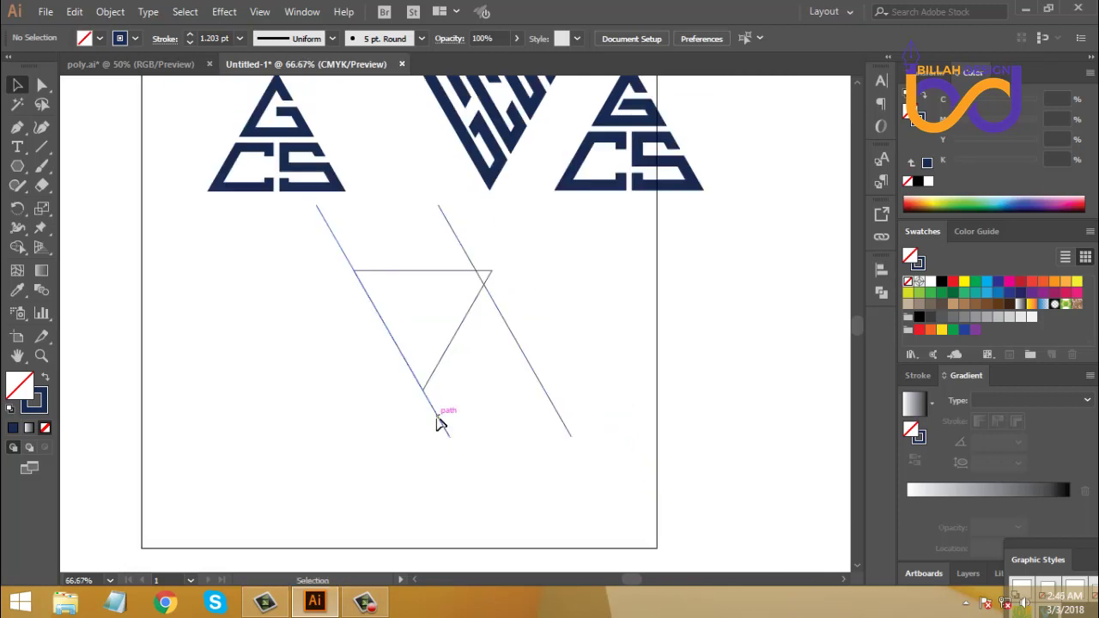
- Add two more copies of the slanted line between the outer two and distribute all four by their horizontal centers
left_click_drag(443, 422, 515, 407)
left_click(609, 488)
left_click_drag(424, 463, 592, 418)
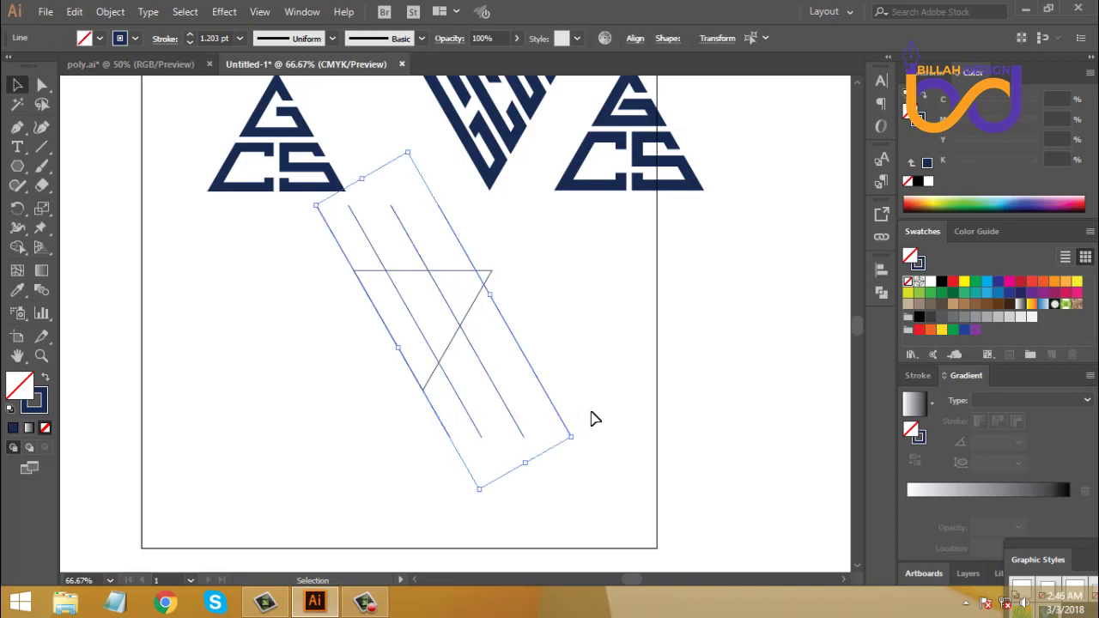
left_click(635, 39)
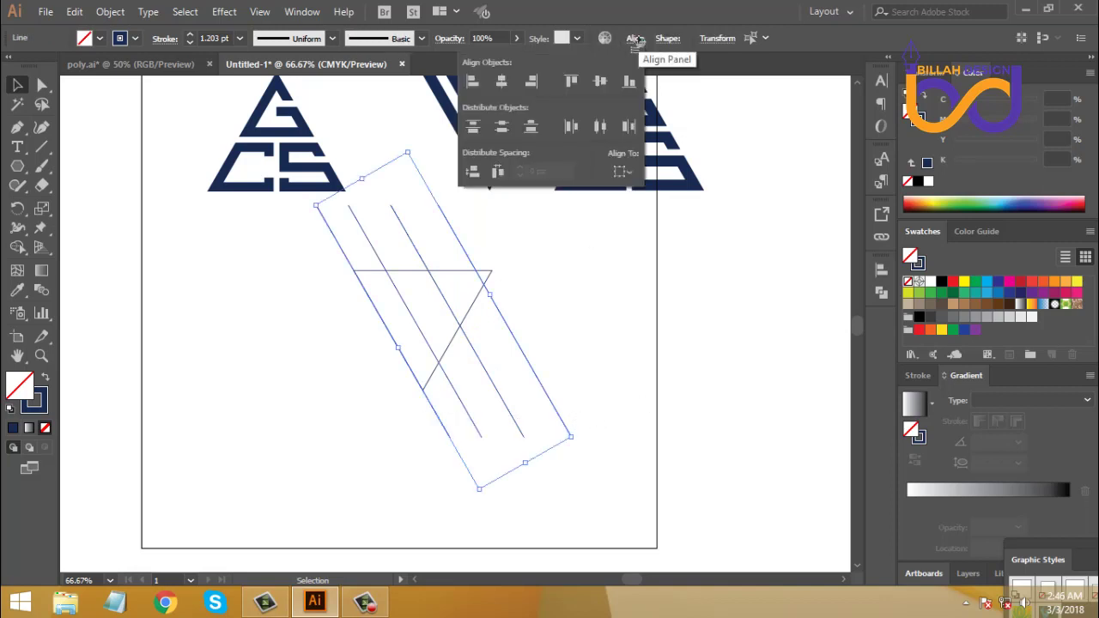
left_click(600, 126)
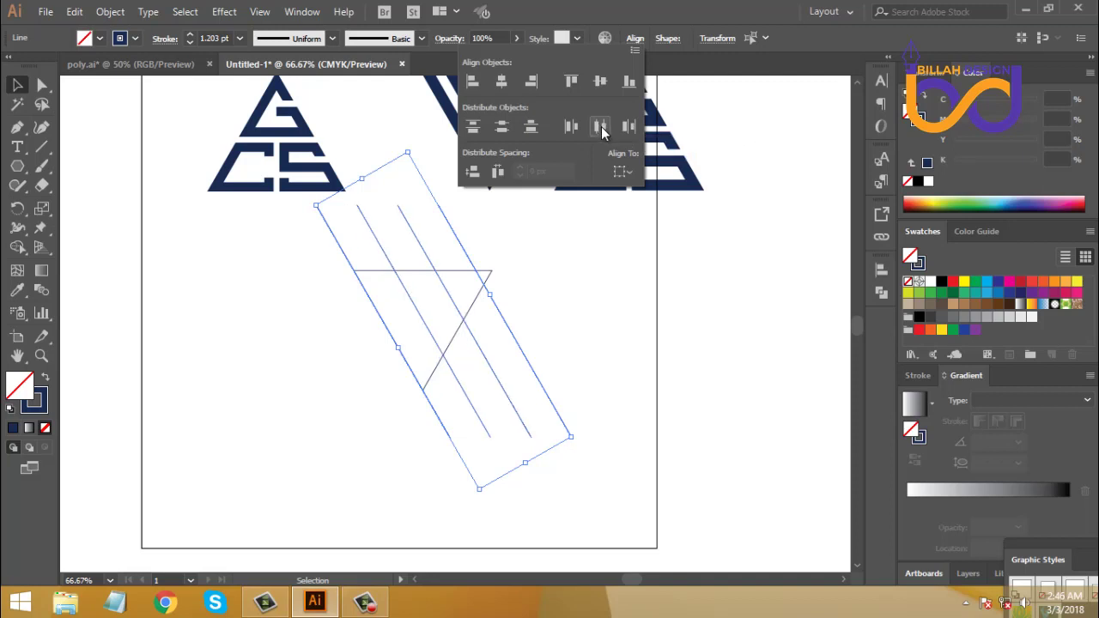
left_click(624, 321)
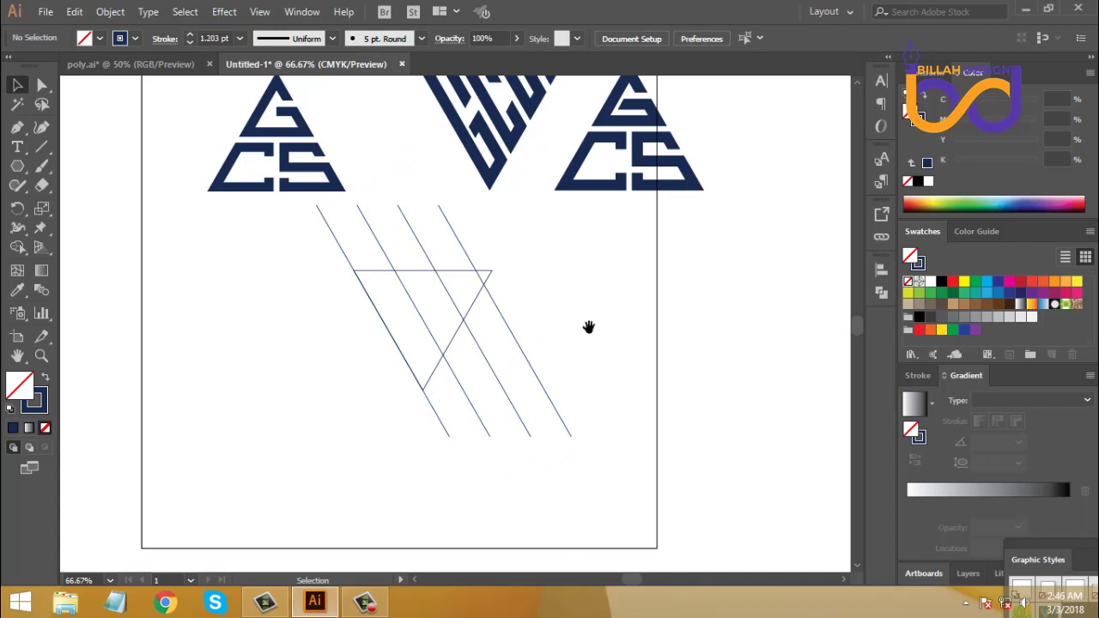
- Delete the two outermost slanted lines, keeping the triangle and the two middle lines
left_click_drag(588, 326, 522, 371)
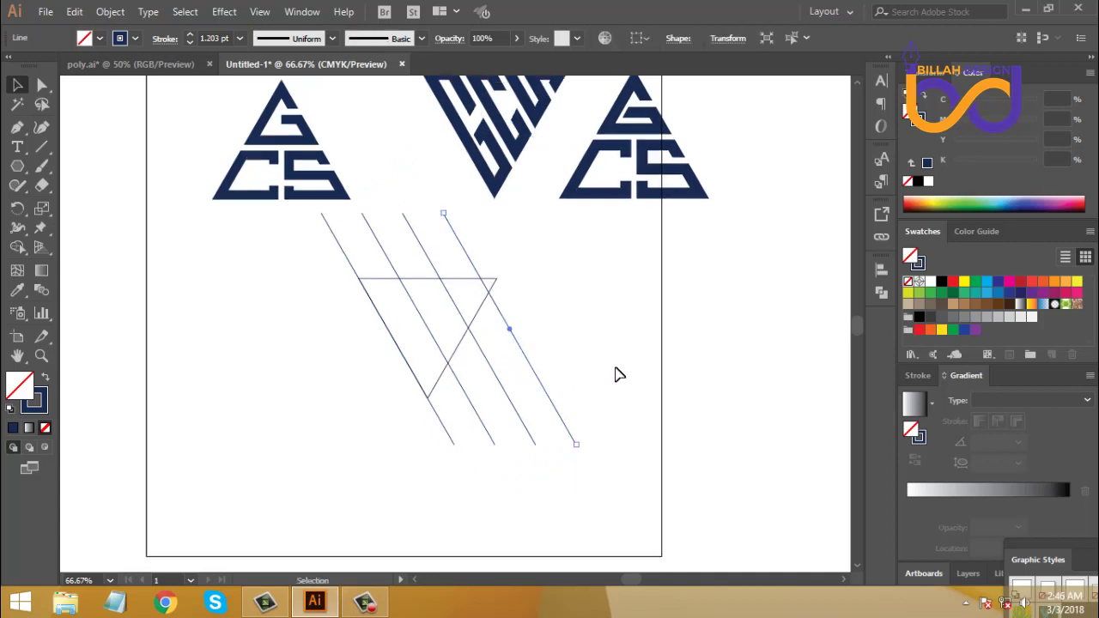
key("Delete")
left_click_drag(464, 423, 418, 449)
key("Delete")
left_click_drag(590, 419, 594, 412)
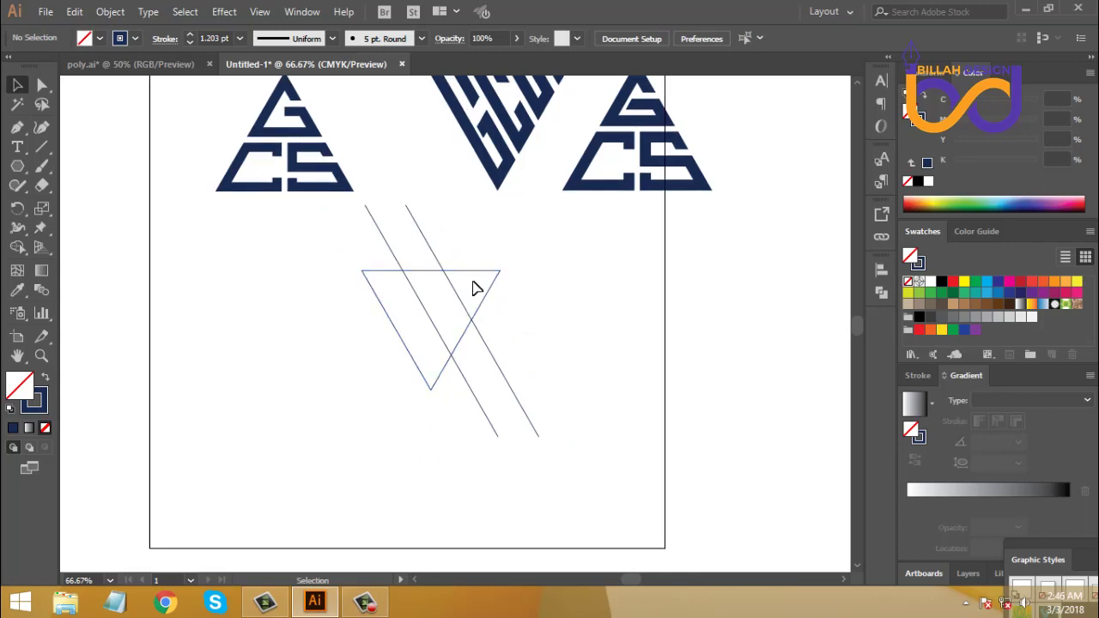
- Nudge each of the two remaining slanted lines slightly to the left
left_click_drag(482, 399, 483, 431)
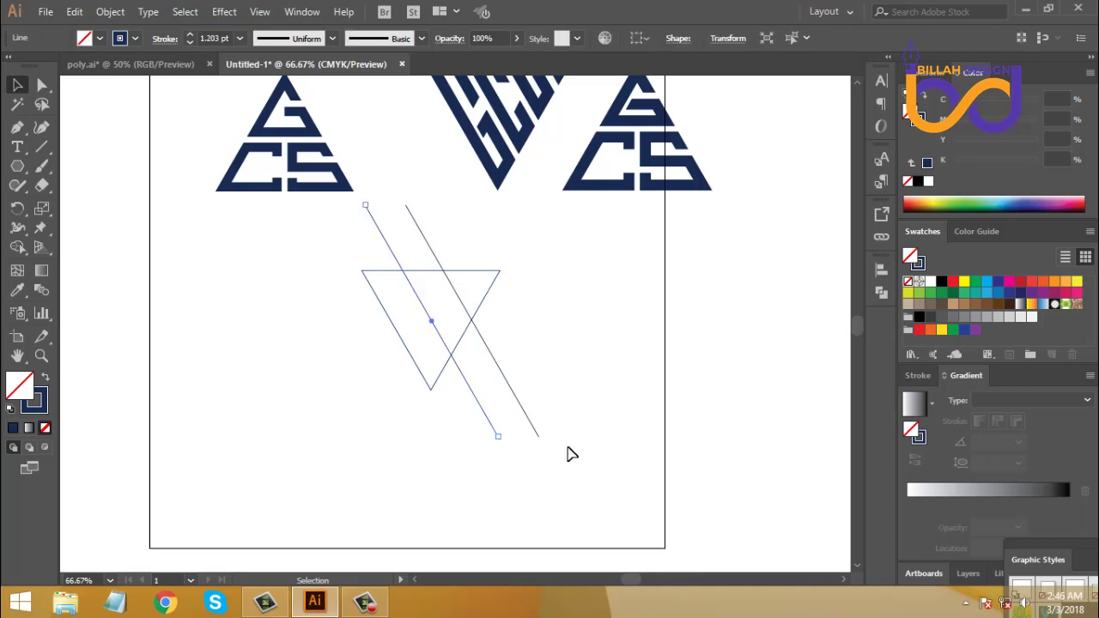
key("Left")
left_click(570, 442)
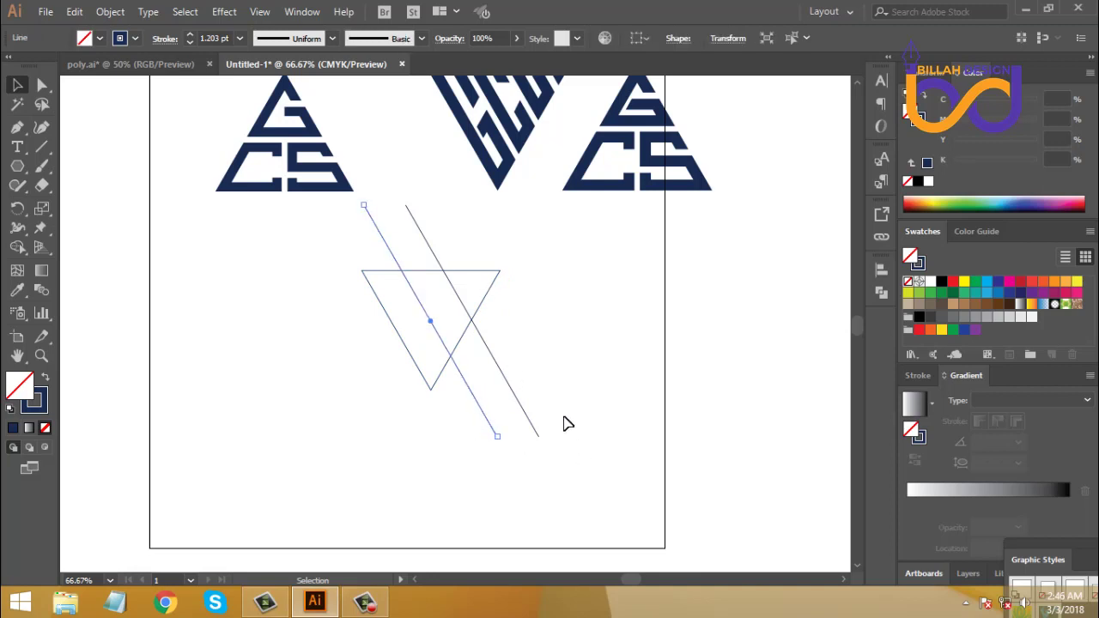
left_click_drag(508, 402, 508, 405)
key("Left")
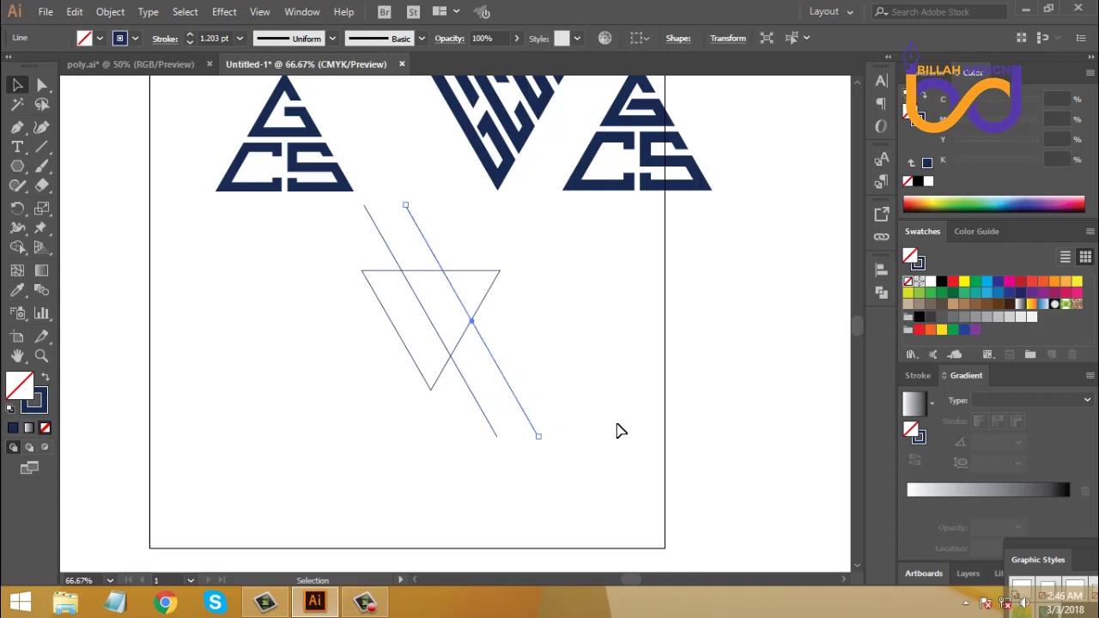
key("Left")
left_click(620, 434)
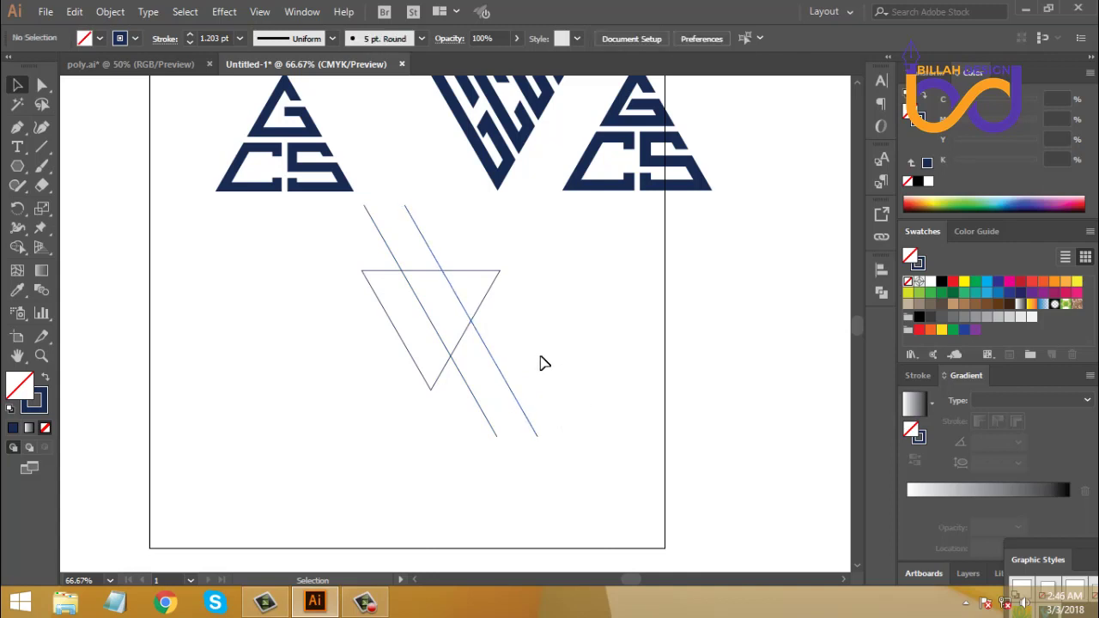
- Set the stroke weight of both slanted lines to 12 pt
left_click_drag(541, 358, 469, 419)
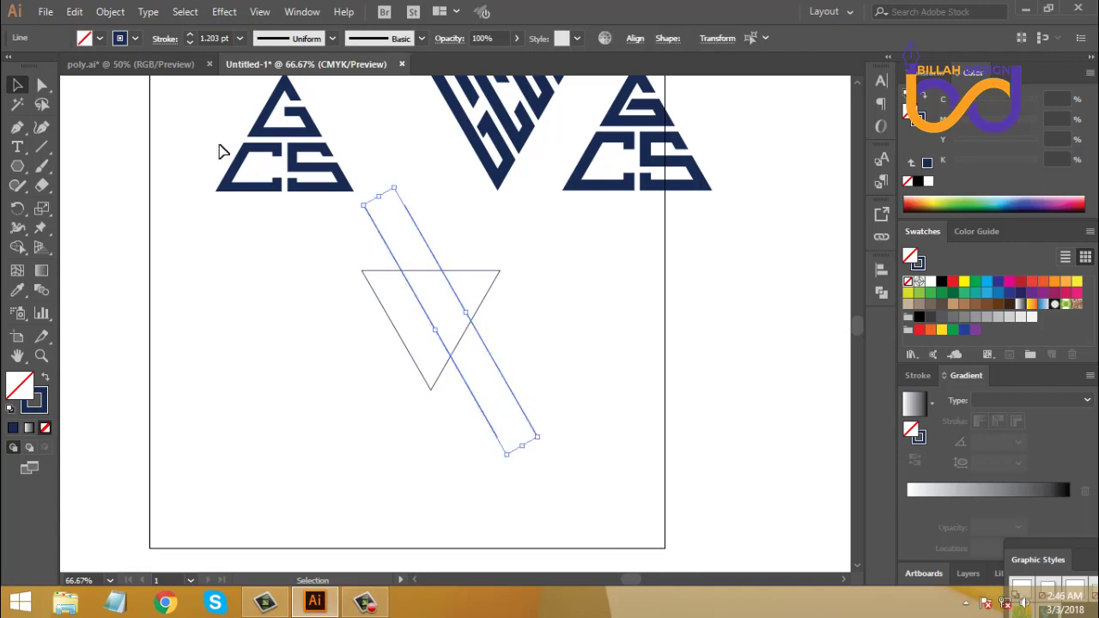
left_click(190, 41)
left_click(191, 41)
left_click(191, 40)
left_click(190, 40)
left_click(190, 41)
left_click(191, 40)
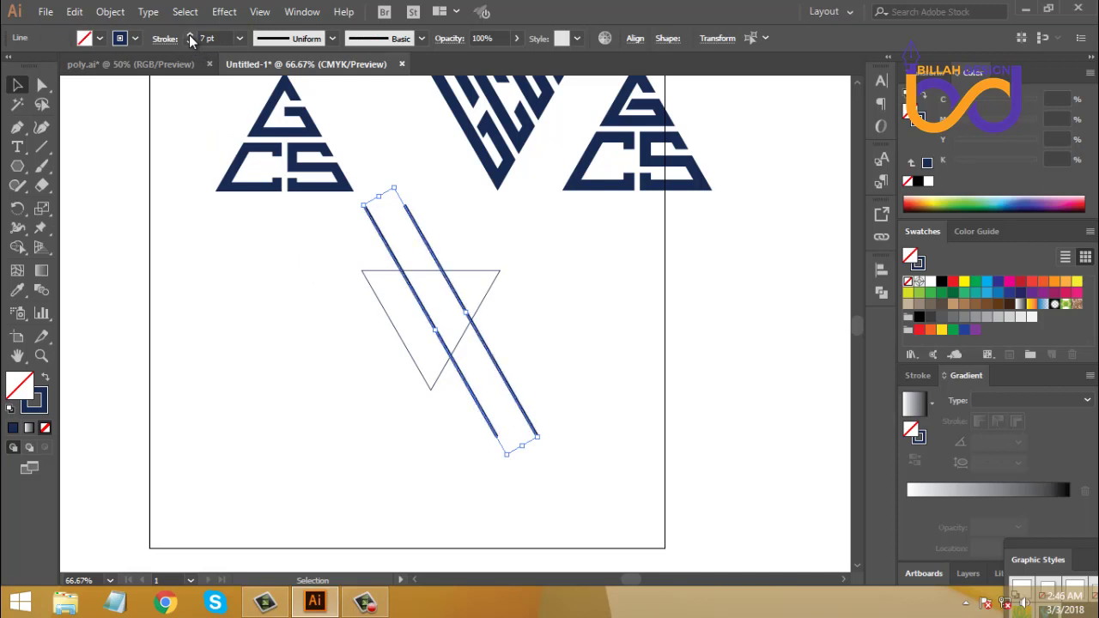
left_click(190, 41)
left_click(190, 41)
left_click(190, 40)
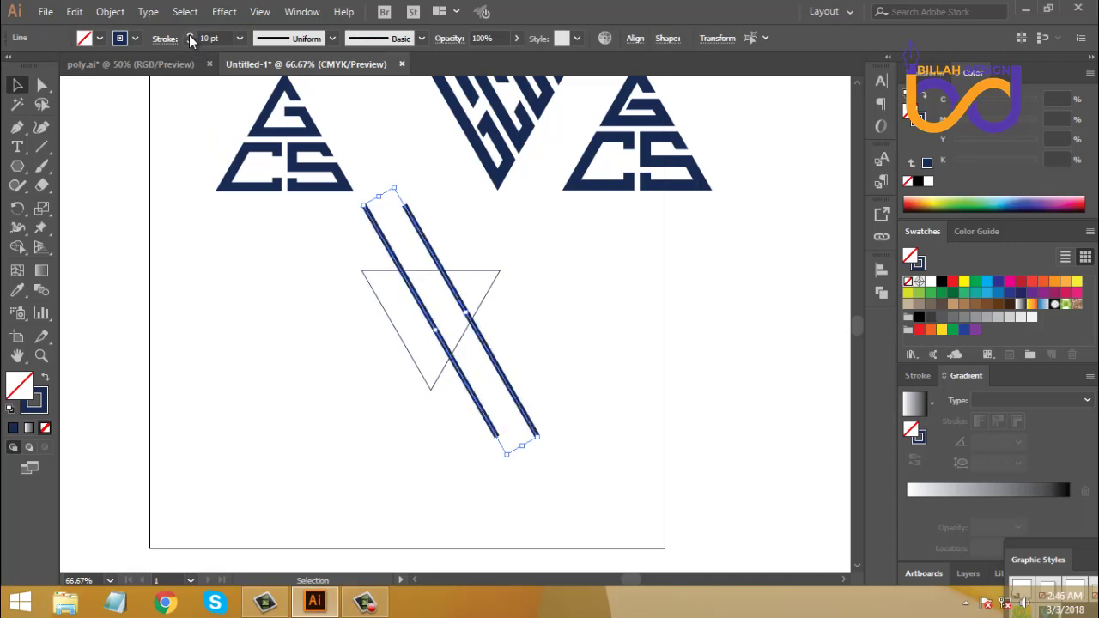
left_click(190, 40)
left_click(191, 41)
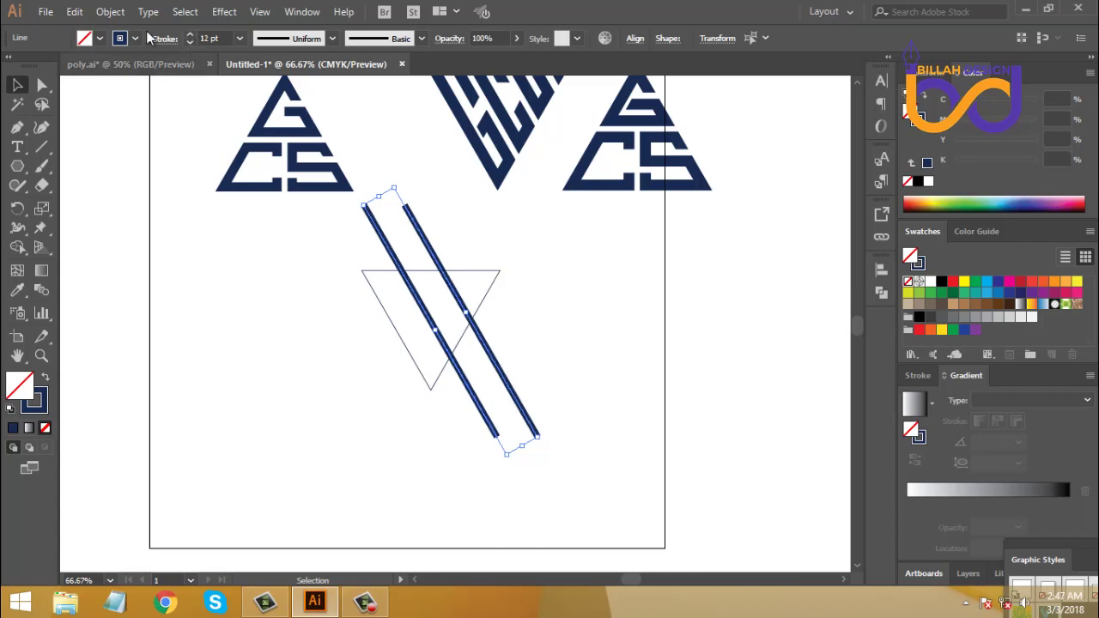
- Expand the two thick slanted lines into filled shapes
left_click(111, 11)
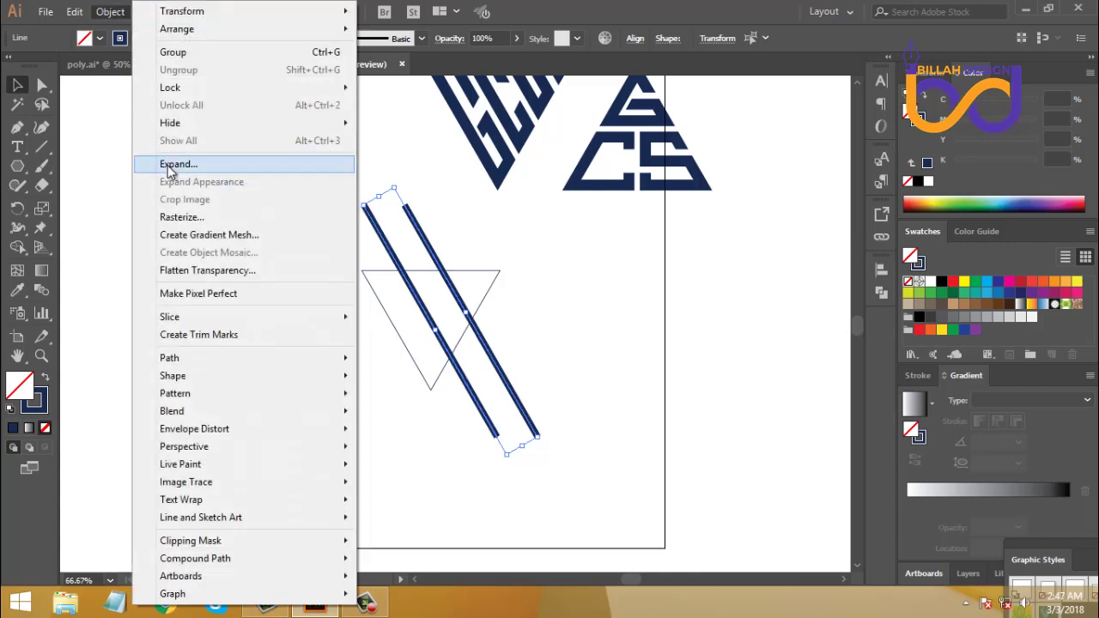
left_click(169, 165)
left_click(530, 391)
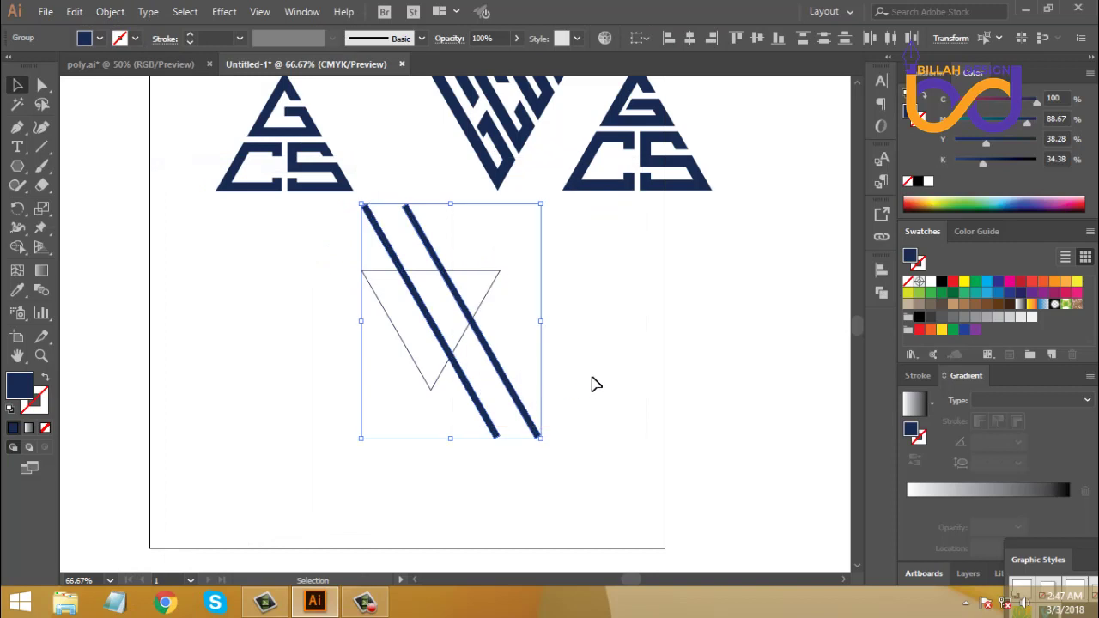
left_click(591, 383)
- Subtract the two slanted bars from the inverted triangle with Minus Front, splitting it into three pieces
left_click_drag(478, 344, 463, 365)
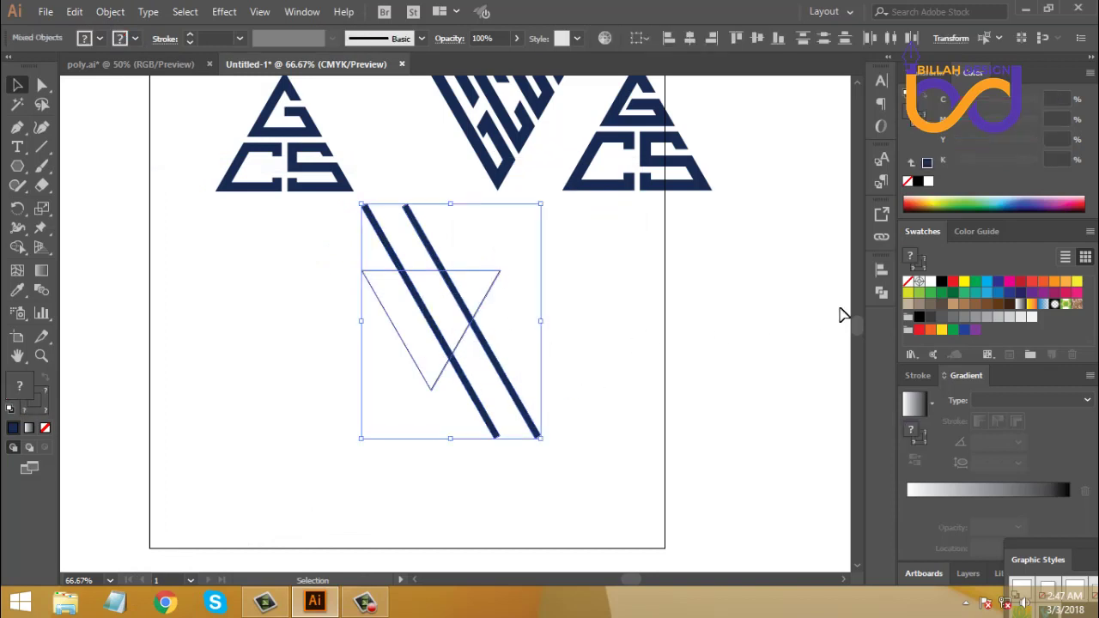
left_click(880, 293)
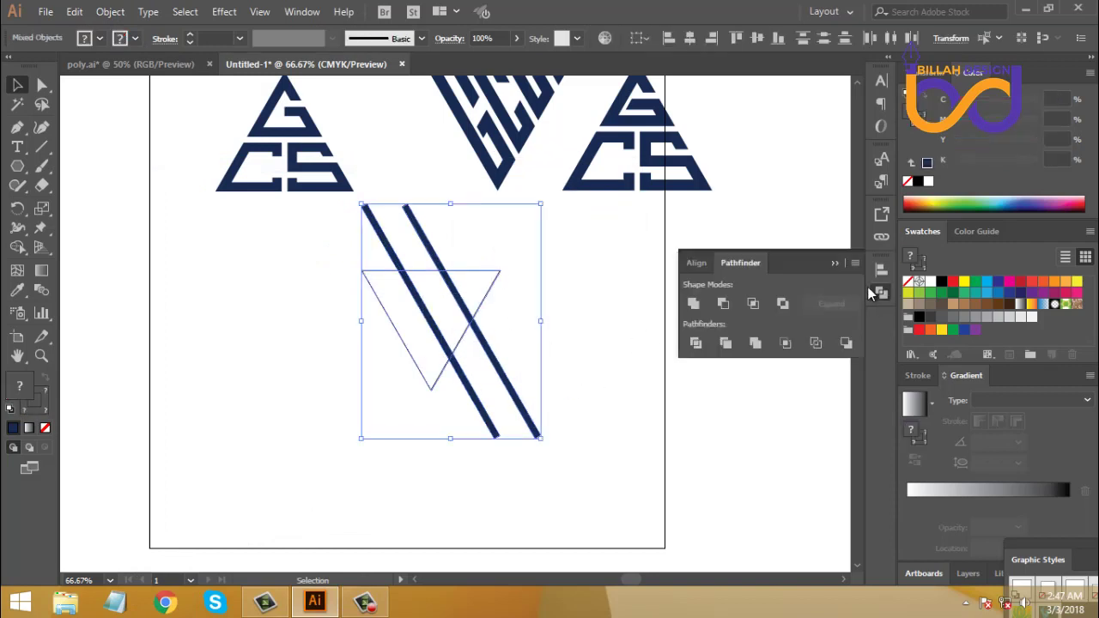
left_click(722, 304)
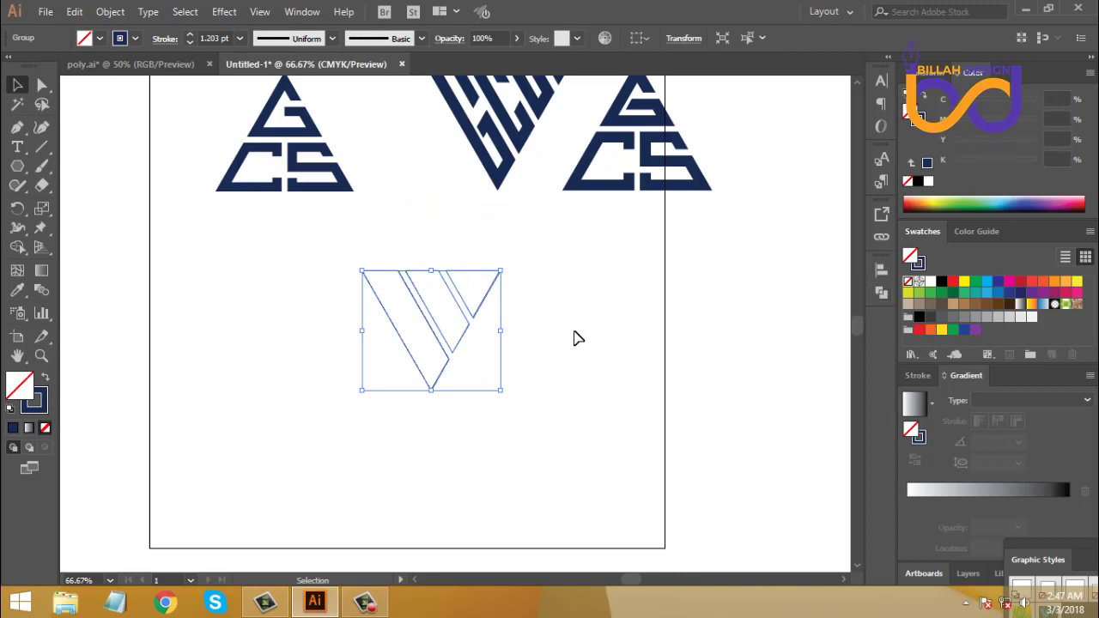
left_click(517, 327)
- Set the three triangle pieces' stroke weight to 15 pt and align the stroke to the inside
left_click_drag(414, 258, 482, 354)
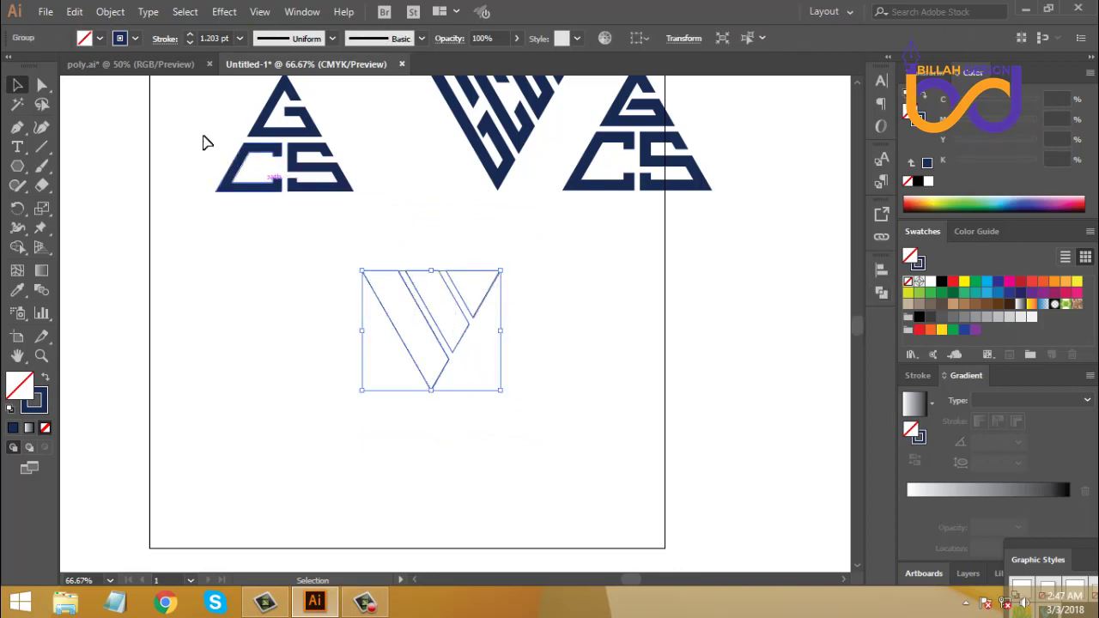
left_click(189, 35)
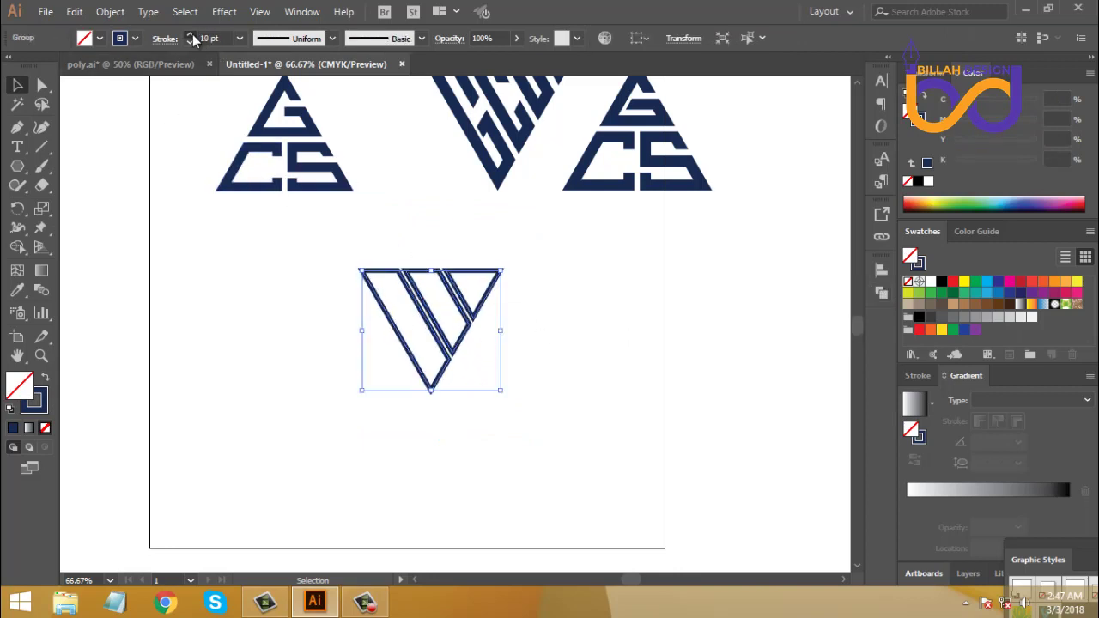
left_click(190, 35)
left_click(164, 39)
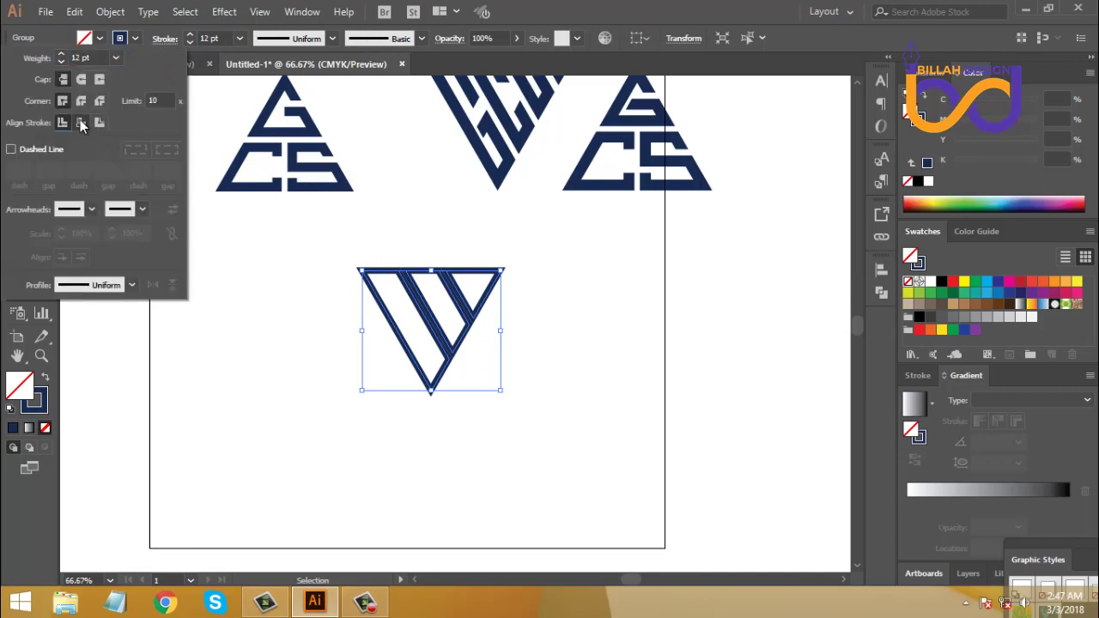
left_click(80, 121)
left_click(190, 35)
left_click(190, 36)
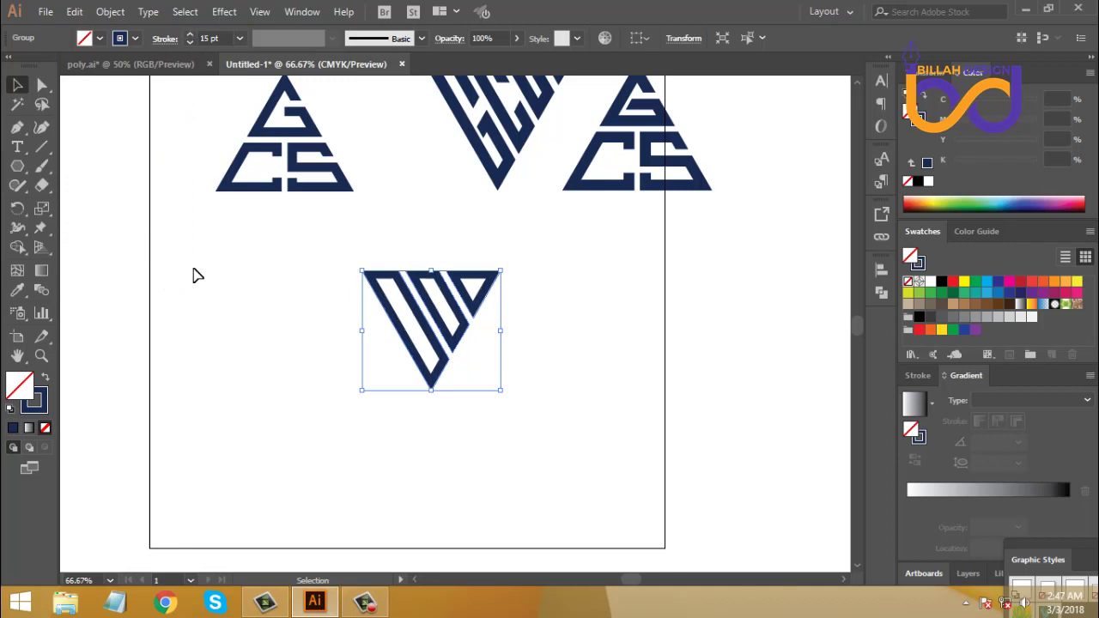
- Expand the appearance of the three outlined triangle pieces and ungroup them
left_click(111, 11)
left_click(219, 183)
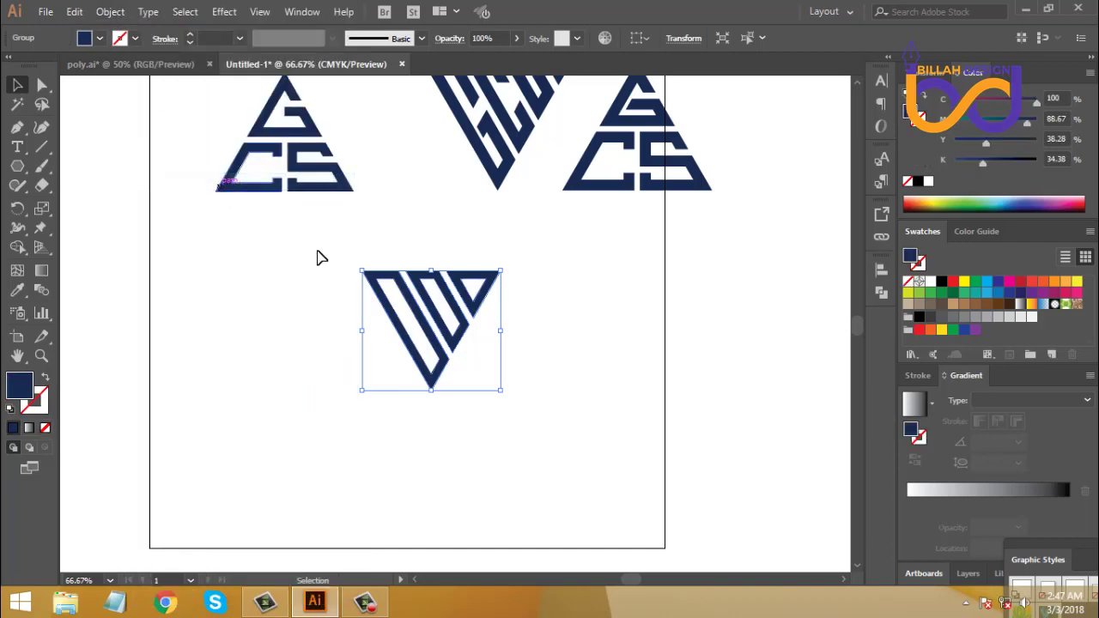
left_click(618, 370)
right_click(464, 333)
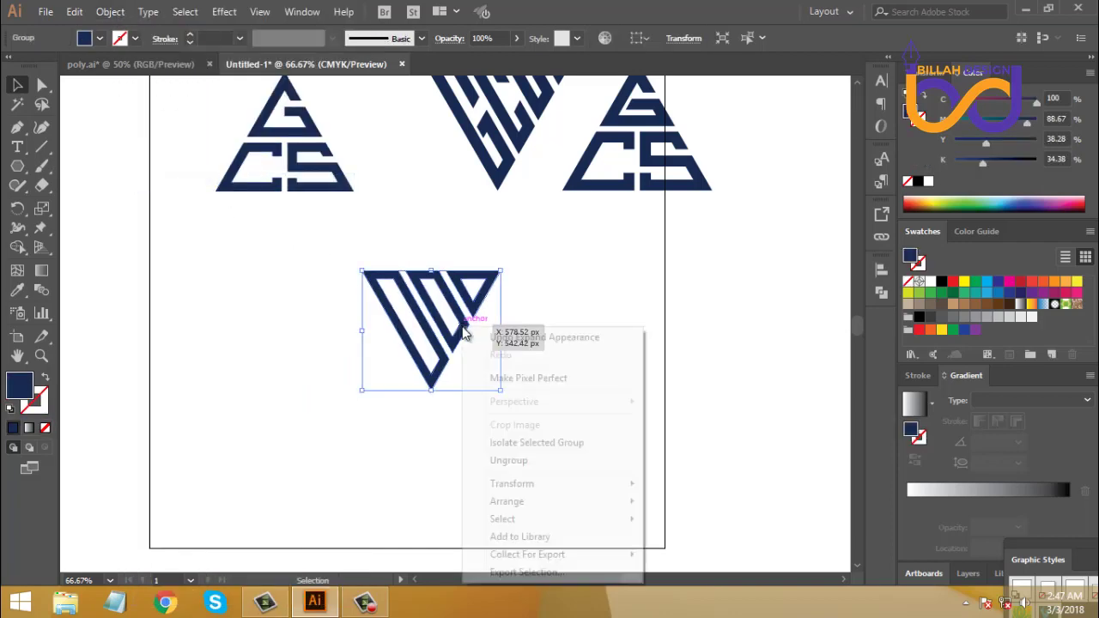
left_click(508, 460)
left_click(556, 448)
key("ctrl+=")
key("ctrl+=")
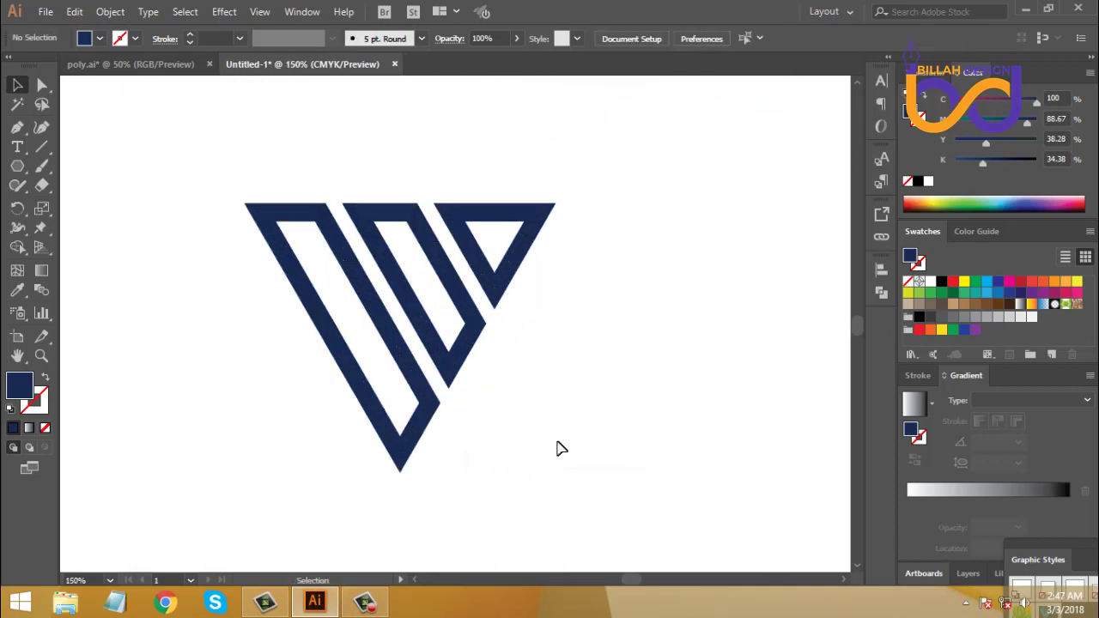
- Duplicate the longest outlined triangle piece into the empty area beside the monogram and draw a filled rectangle across the copy's middle
left_click_drag(574, 420, 493, 421)
left_click_drag(315, 404, 651, 418)
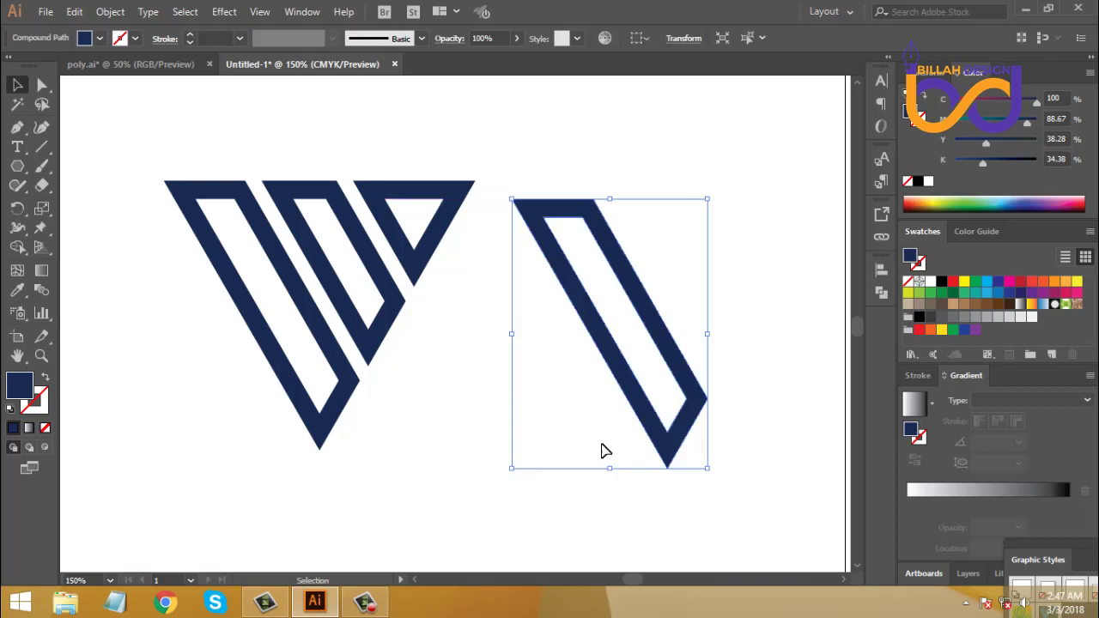
left_click(601, 449)
left_click_drag(24, 174, 86, 164)
left_click_drag(506, 264, 686, 377)
left_click(26, 85)
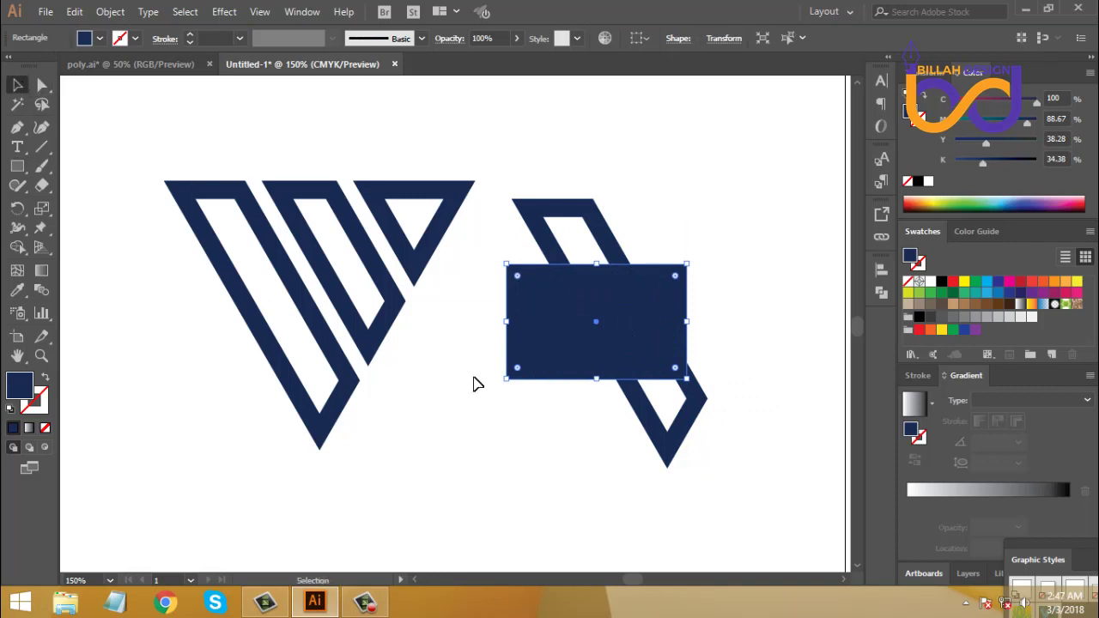
- Divide the rectangle and the copied piece with Pathfinder, and ungroup the resulting parts
left_click_drag(507, 405, 649, 279)
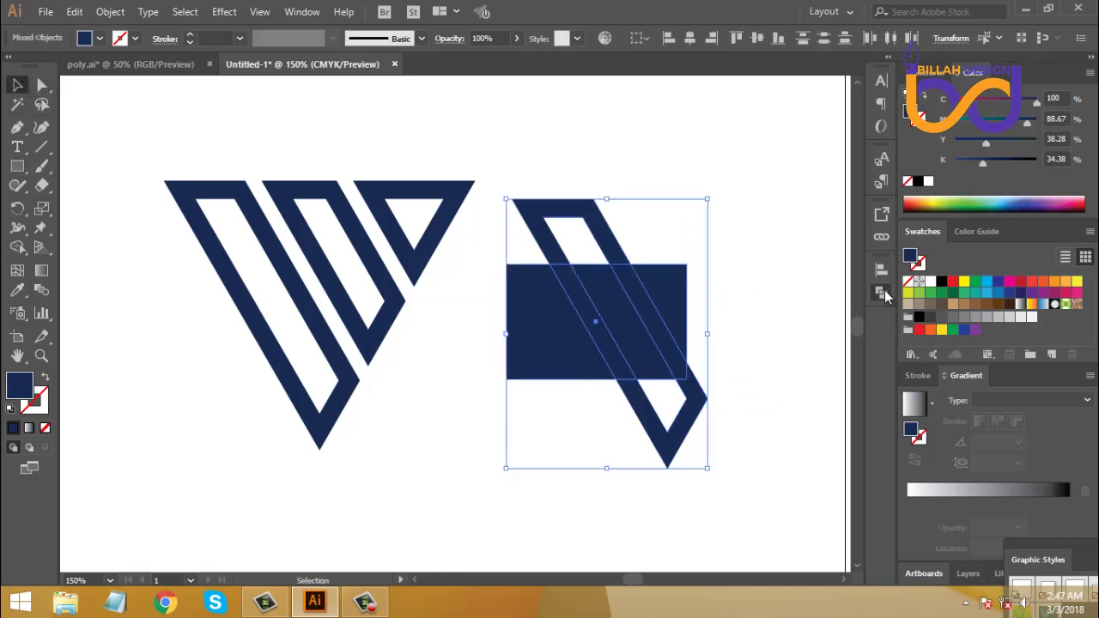
left_click(885, 295)
left_click(697, 343)
left_click(881, 292)
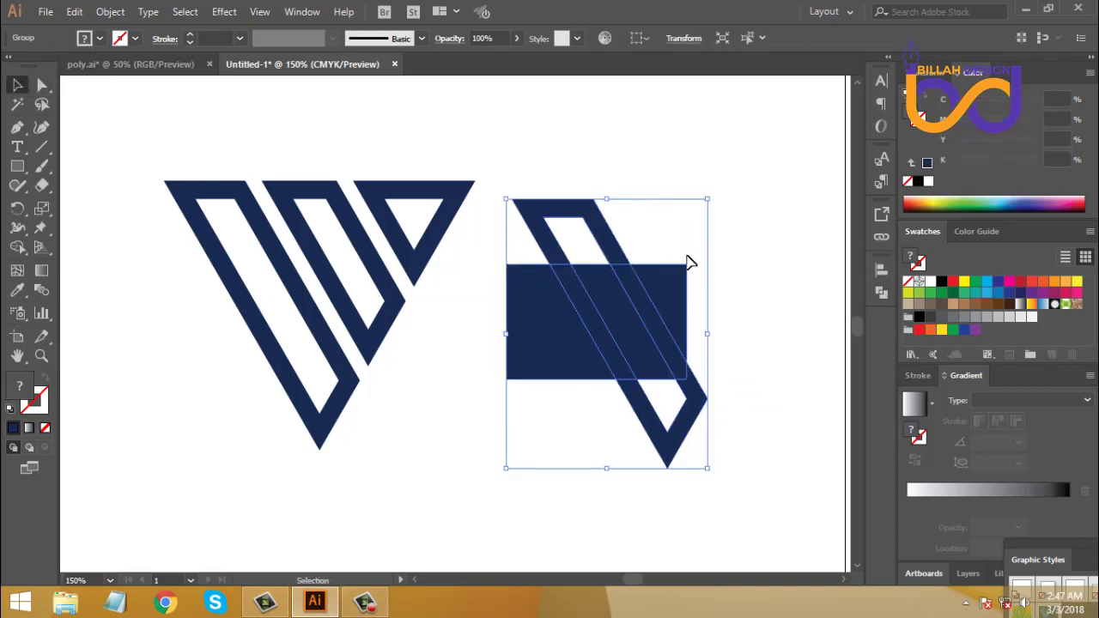
right_click(688, 258)
left_click(712, 378)
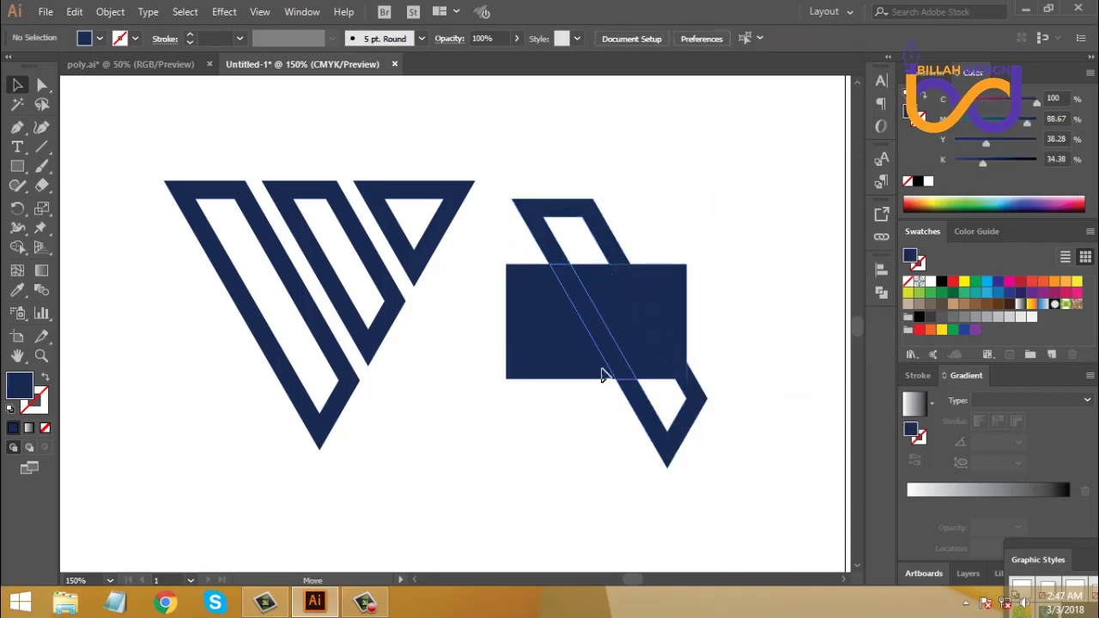
- Move one slanted bar segment out of the divided shapes and delete all the remaining parts
left_click_drag(602, 375, 484, 477)
left_click_drag(710, 217, 625, 443)
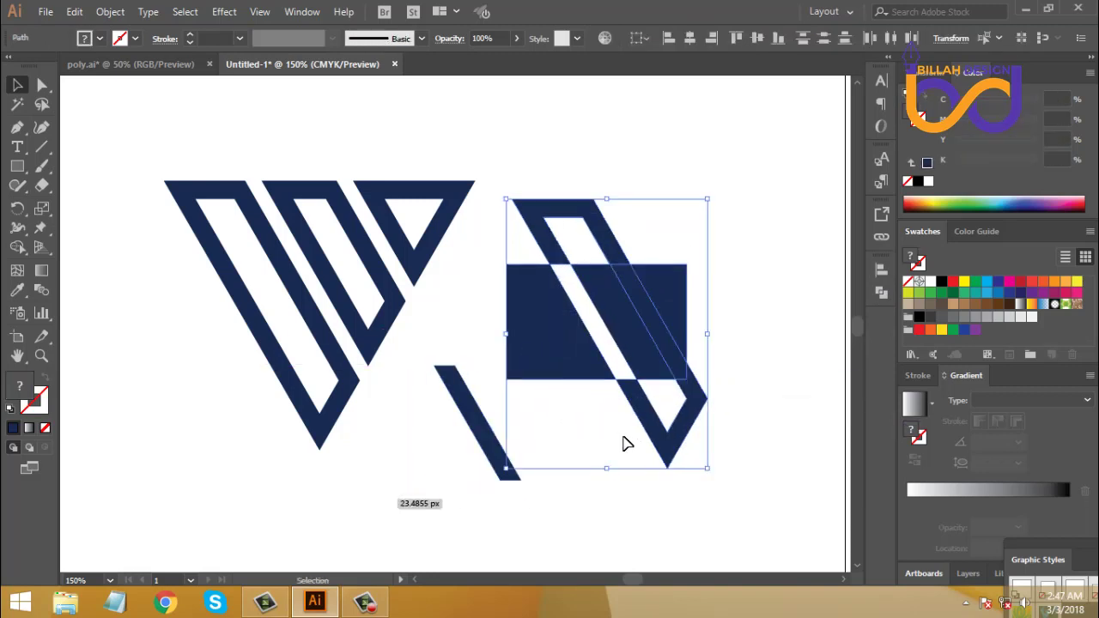
key("Delete")
- Duplicate the slanted bar segment and place the copy diagonally across the small outlined triangle
left_click_drag(571, 385, 581, 423)
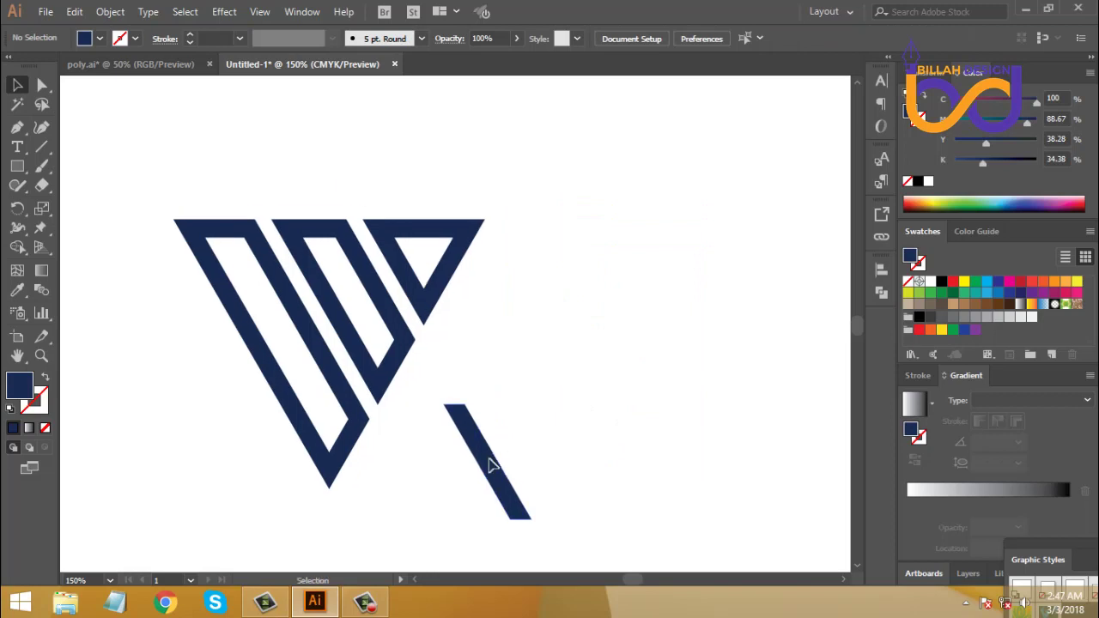
left_click_drag(485, 473, 470, 298)
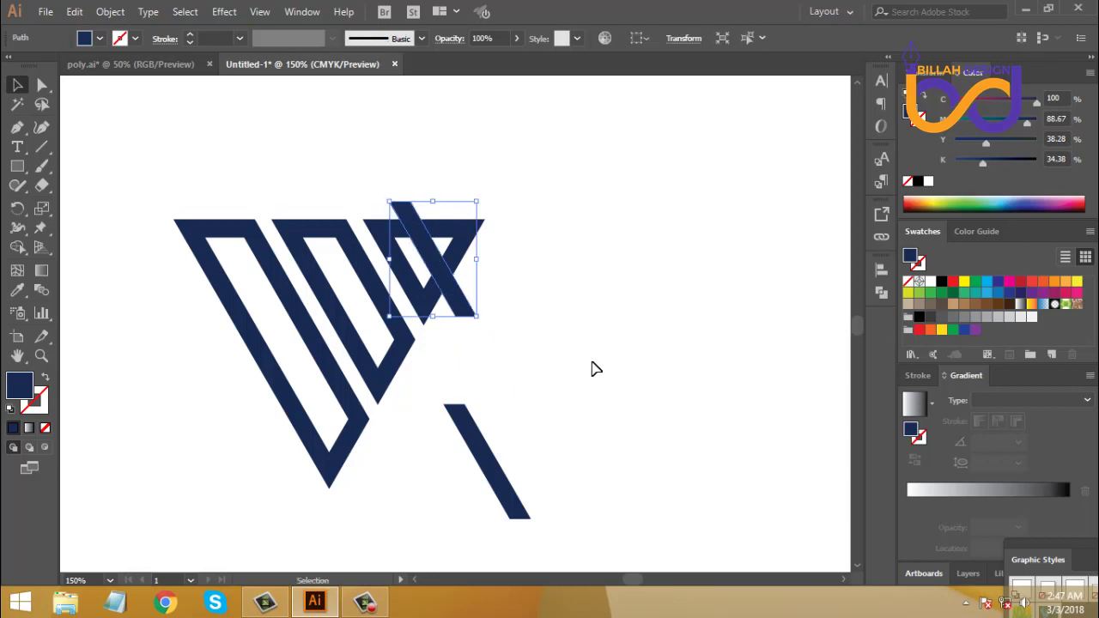
left_click(592, 369)
key("space")
left_click_drag(566, 336, 575, 363)
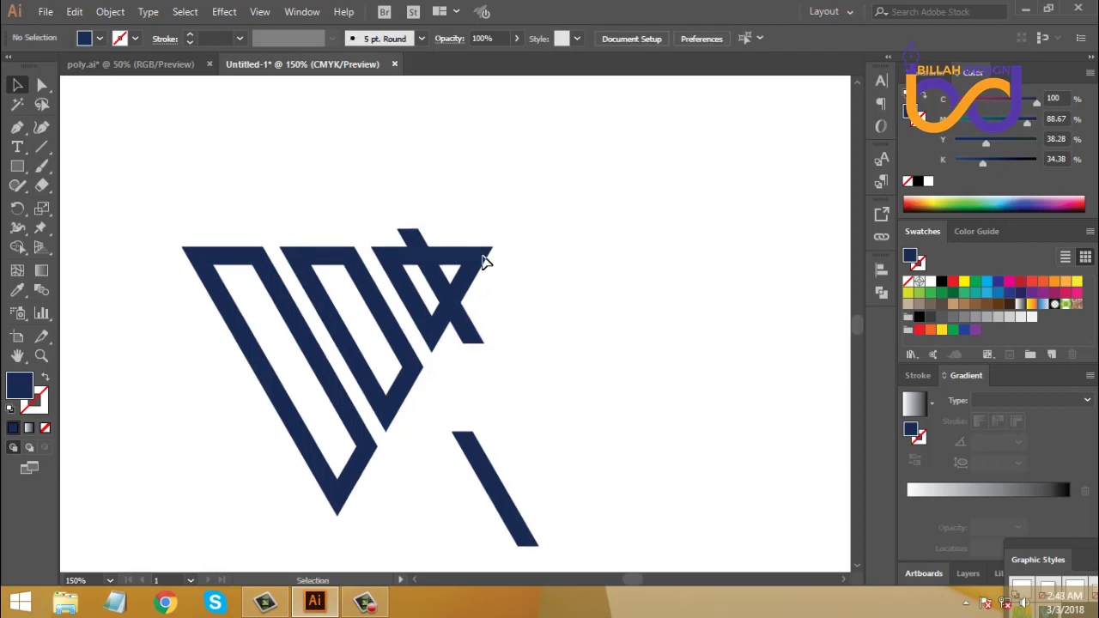
- Divide the small triangle and the slanted bar crossing it with Pathfinder, and ungroup the parts
left_click_drag(513, 215, 434, 306)
left_click(881, 293)
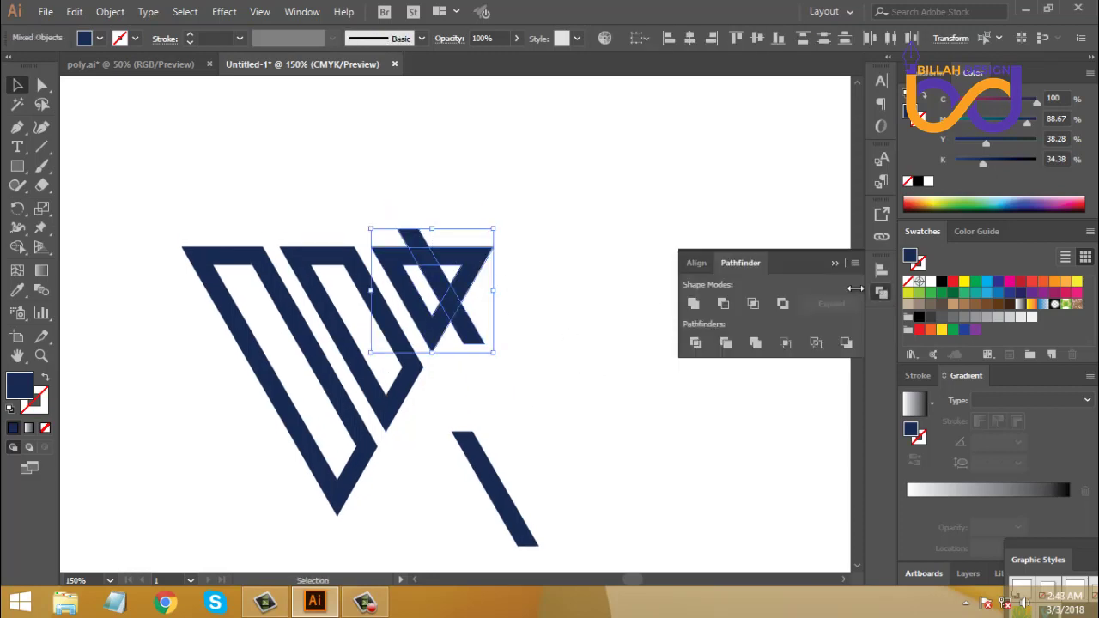
left_click(700, 341)
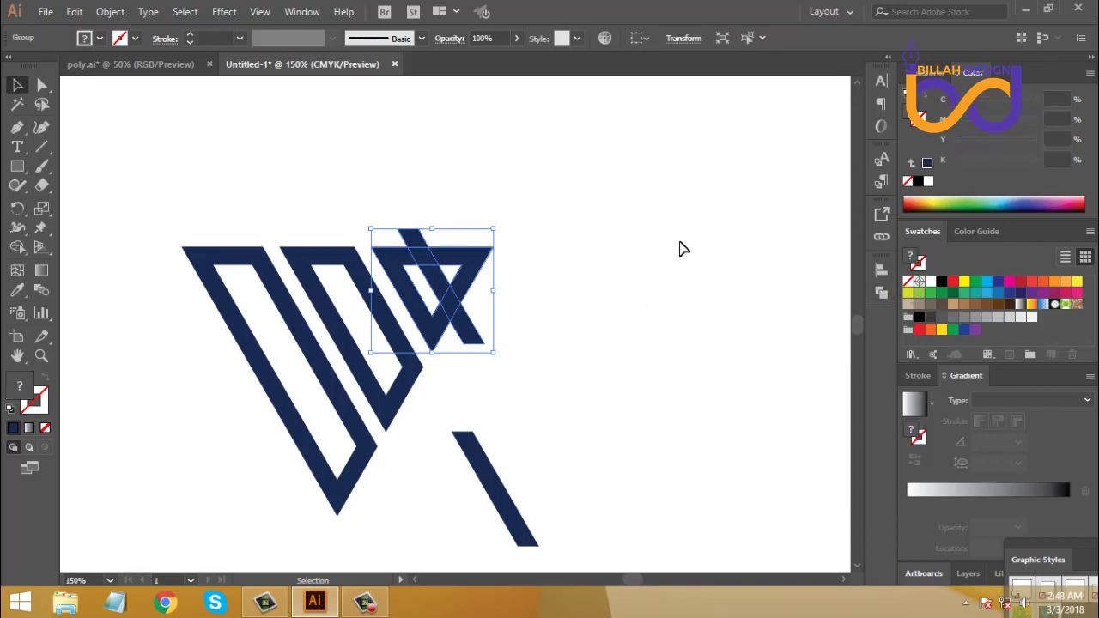
right_click(638, 284)
left_click(666, 340)
- Delete the two ends of the slanted bar that stick out beyond the small triangle
left_click(492, 326)
left_click_drag(475, 332, 562, 314)
key("Delete")
left_click(414, 238)
key("Delete")
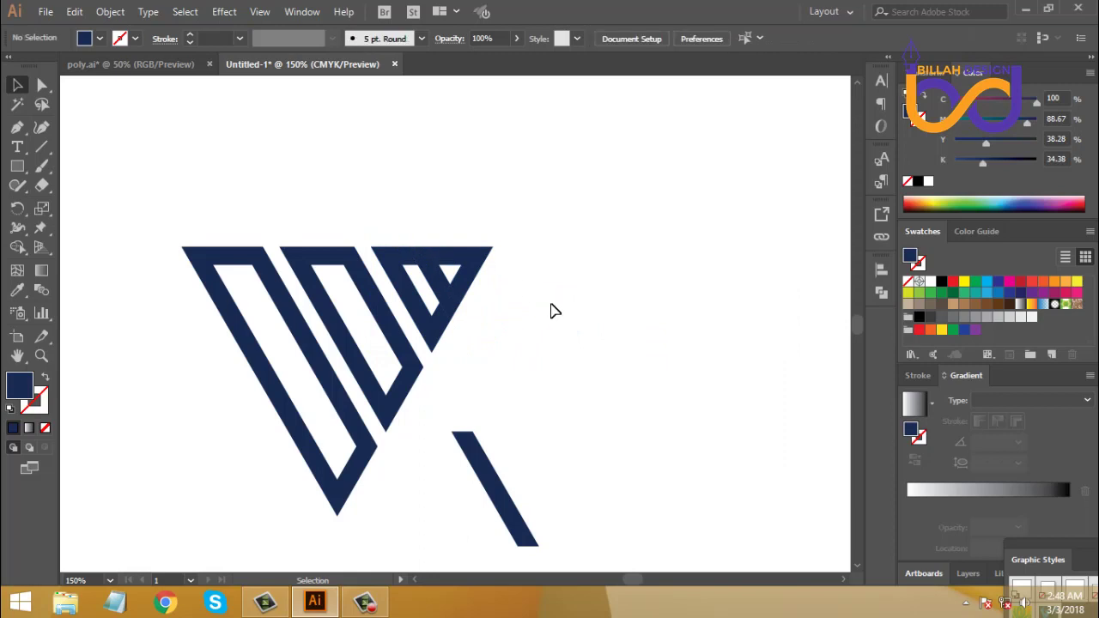
- Offset the diamond where the bar crosses the small triangle's outer arm by 8 px with miter joins
key("ctrl+plus")
key("ctrl+plus")
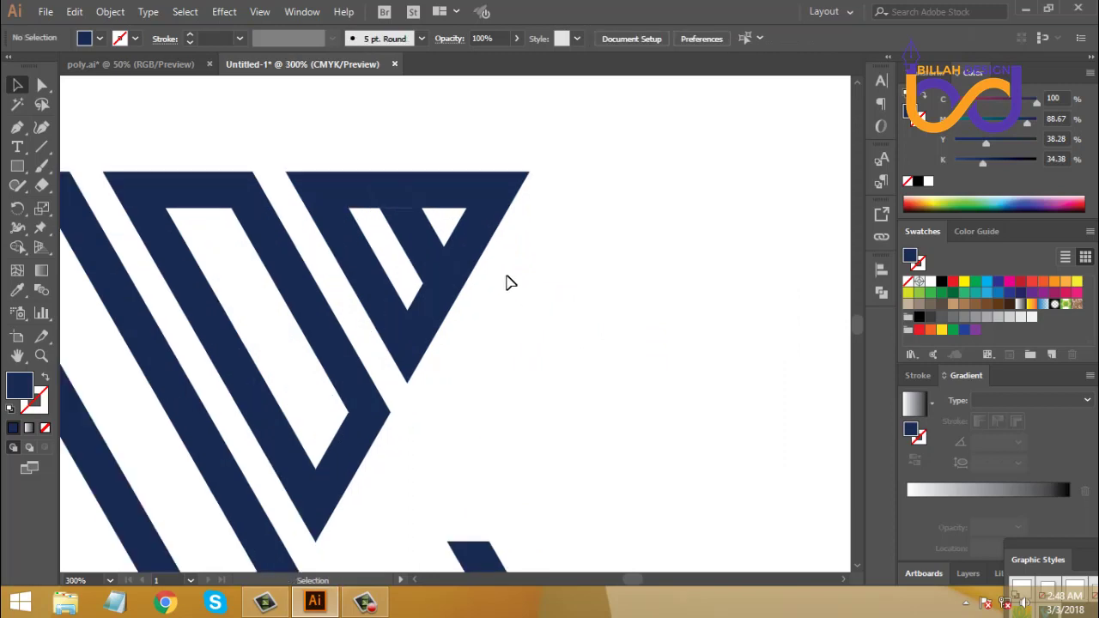
left_click_drag(540, 312, 519, 348)
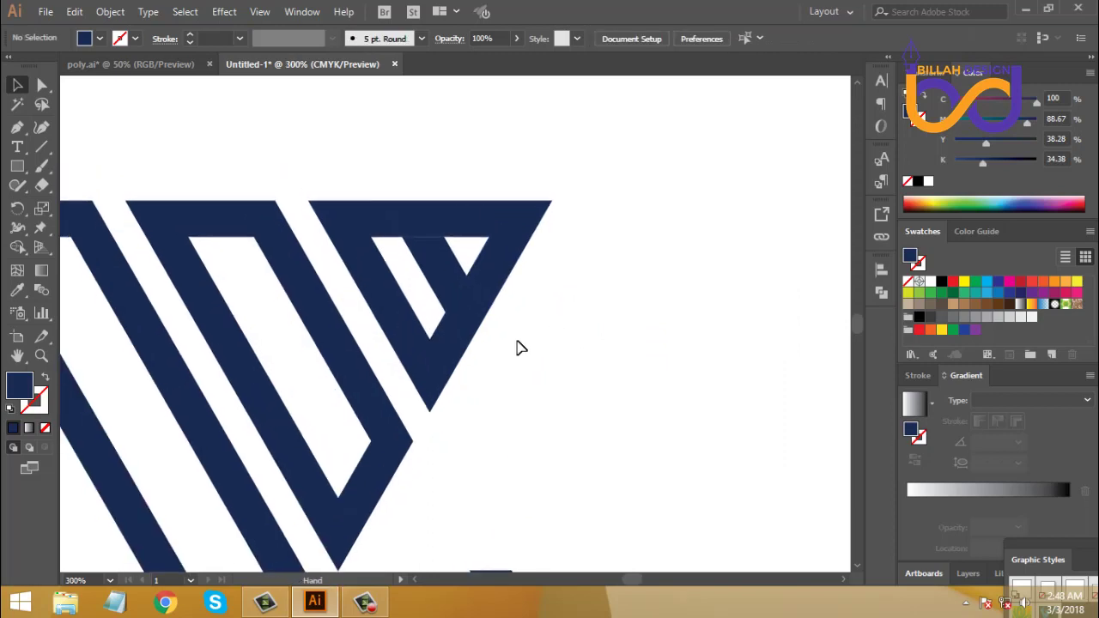
left_click(466, 319)
mouse_move(466, 310)
left_mouse_down()
mouse_move(449, 274)
mouse_move(472, 305)
left_mouse_up()
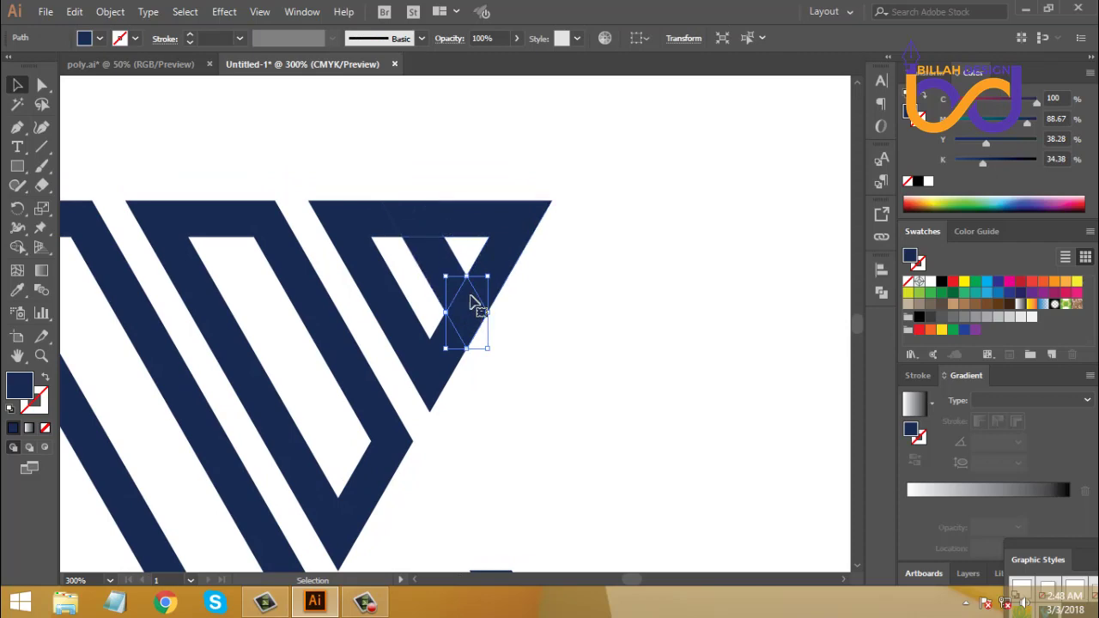
left_click(110, 11)
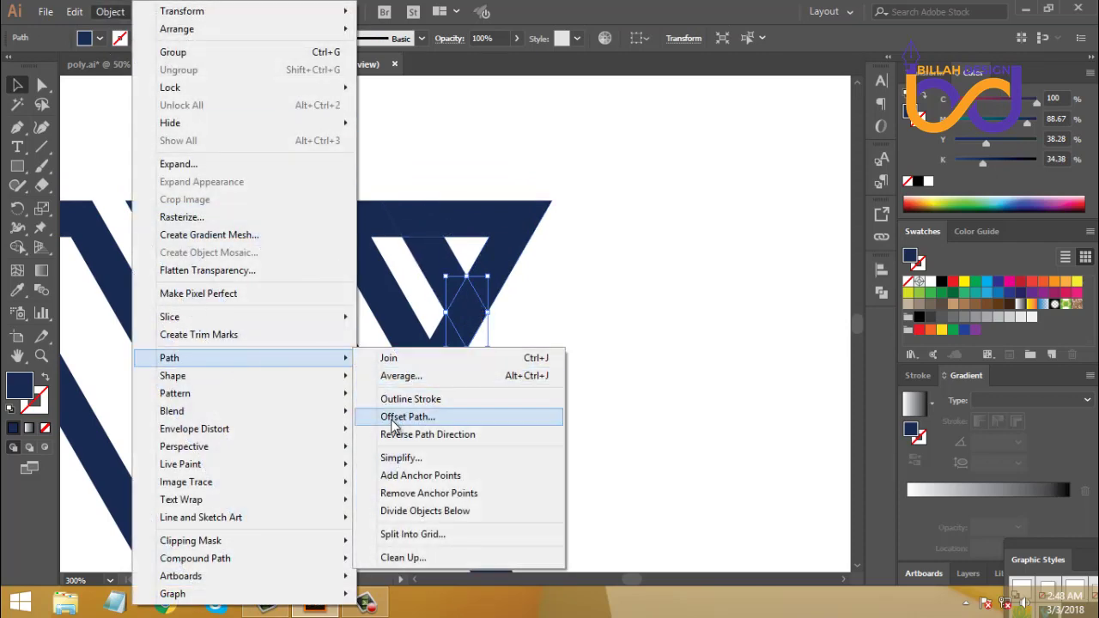
left_click(411, 416)
left_click(686, 307)
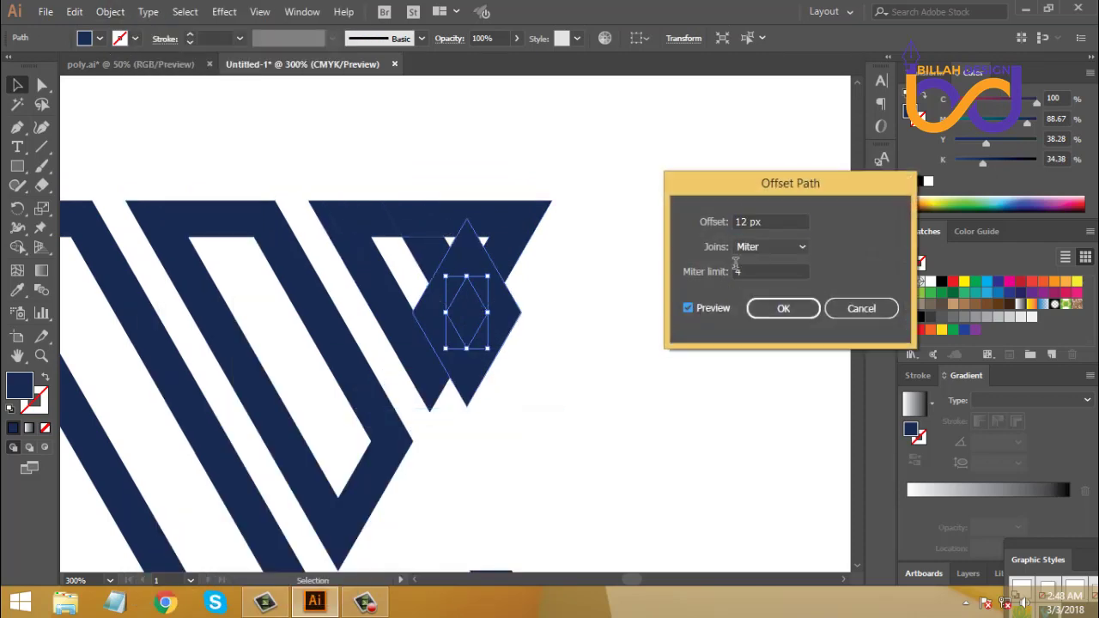
scroll(766, 219, "down", 5)
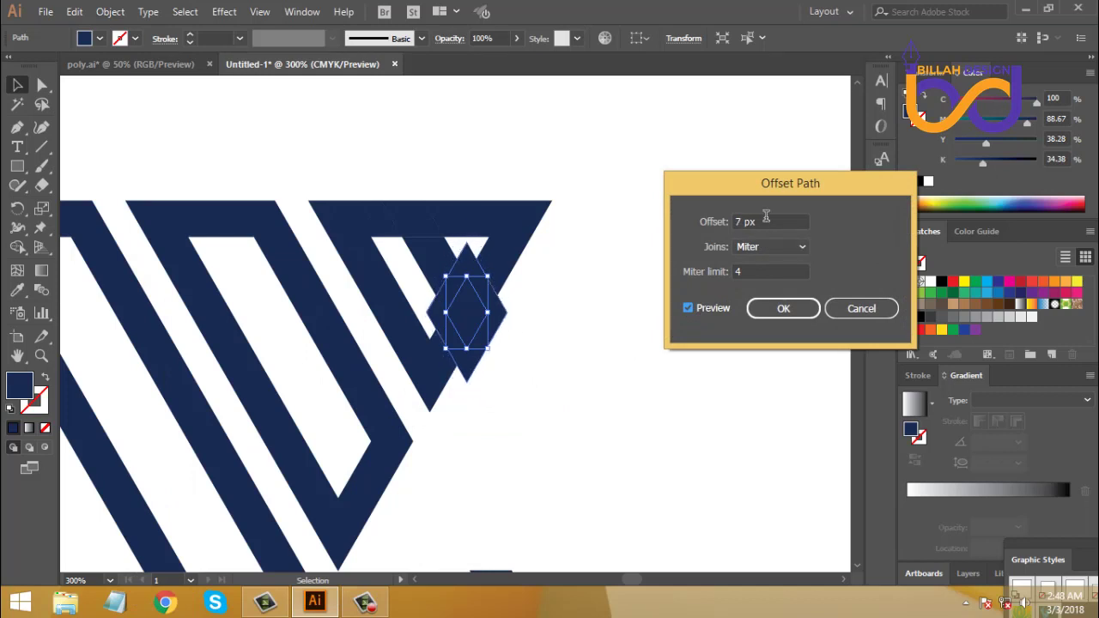
scroll(766, 217, "up", 1)
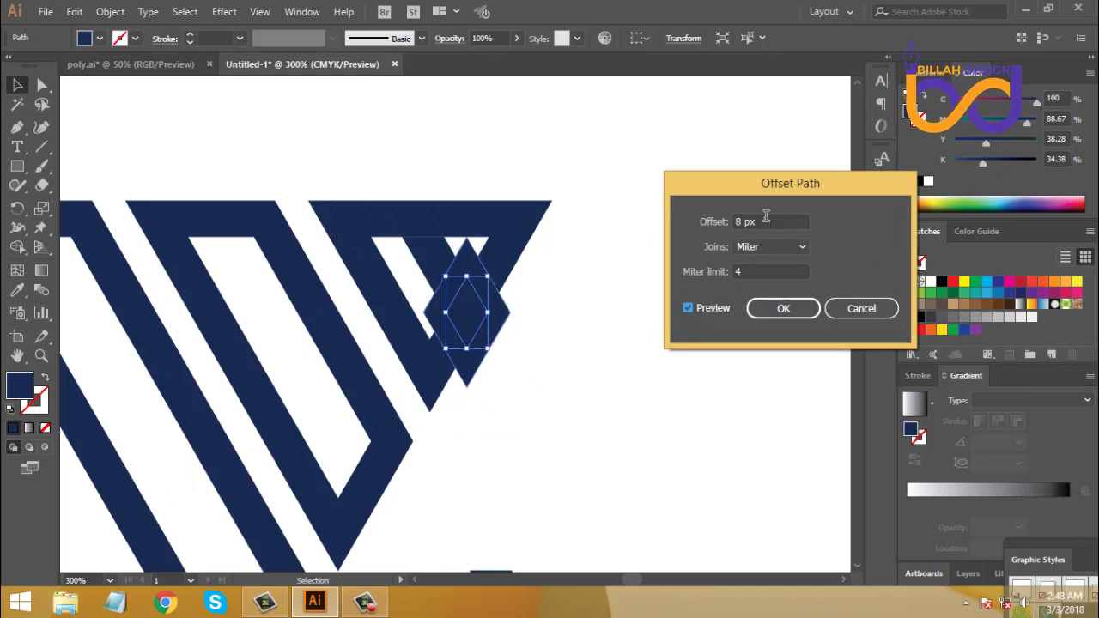
left_click(777, 308)
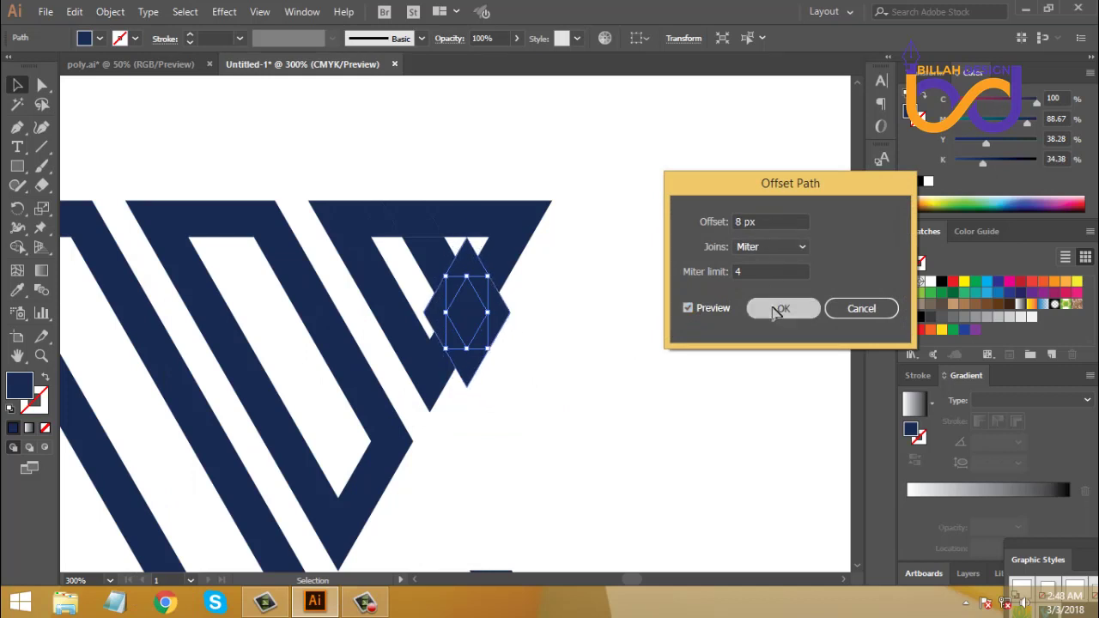
- Subtract the enlarged diamond from the small triangle's upper-right arm with Minus Front to open a gap
left_click(532, 242, "shift")
left_click(880, 292)
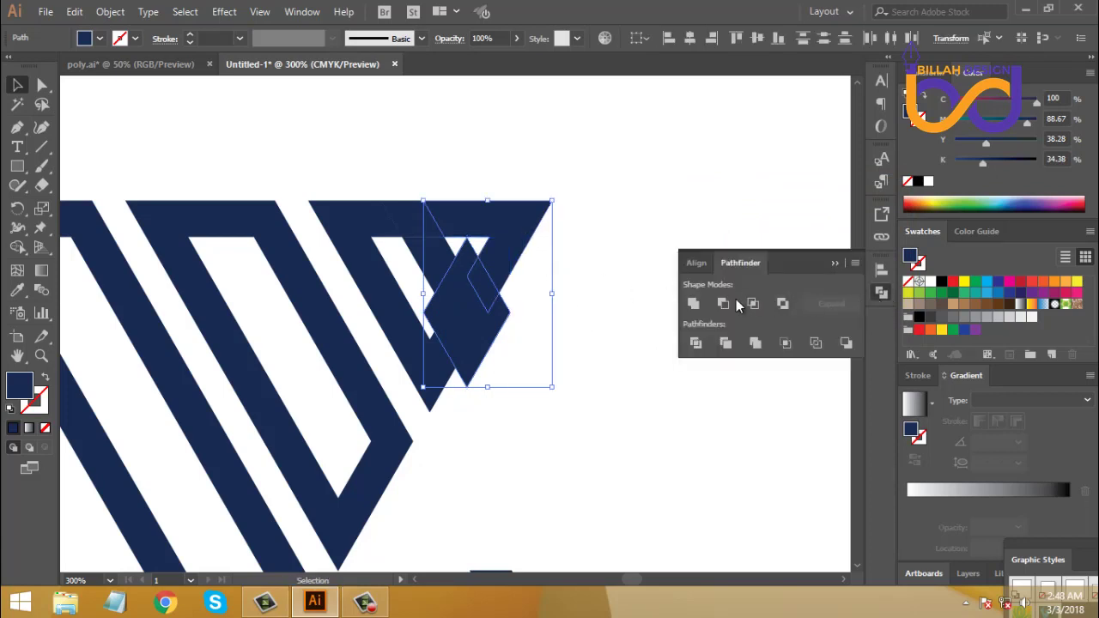
left_click(735, 299)
left_click(882, 293)
left_click(616, 284)
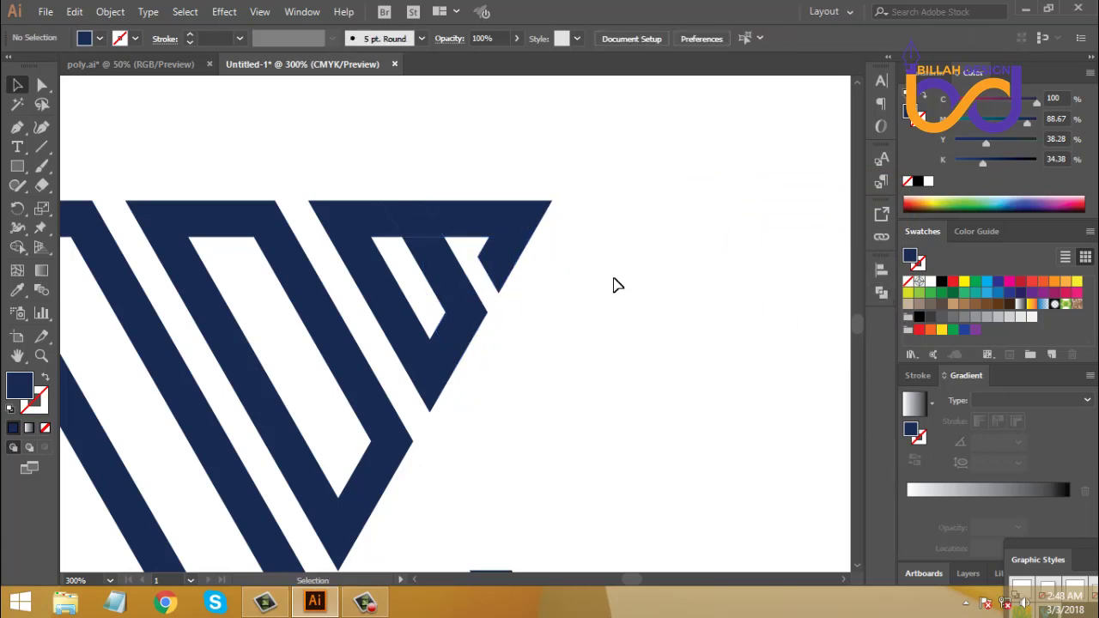
- Offset the parallelogram where the bar meets the small triangle's top edge by 8 px
left_click(400, 218)
left_click(110, 11)
mouse_move(177, 359)
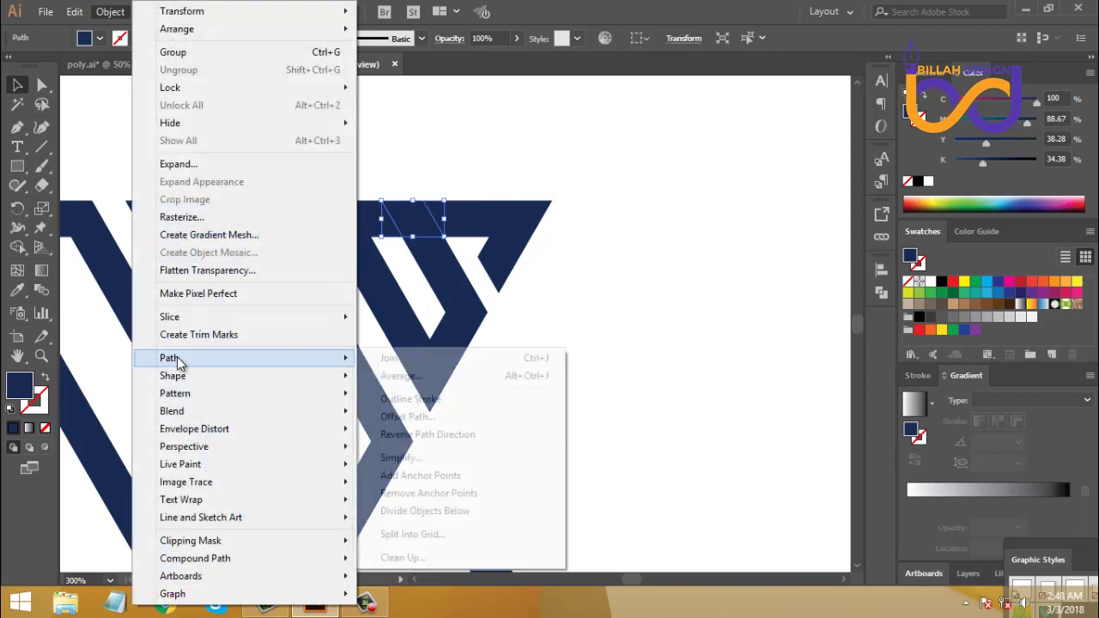
left_click(421, 418)
left_click(777, 309)
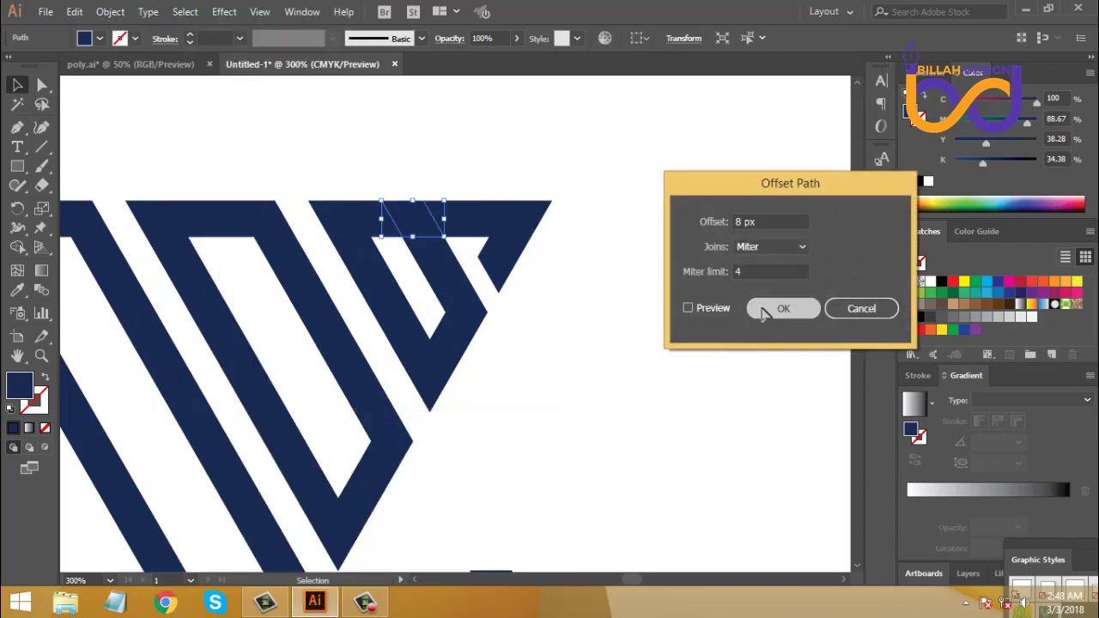
- Subtract the enlarged parallelogram from the small triangle's left V-shaped part with Minus Front
left_click(338, 225, "shift")
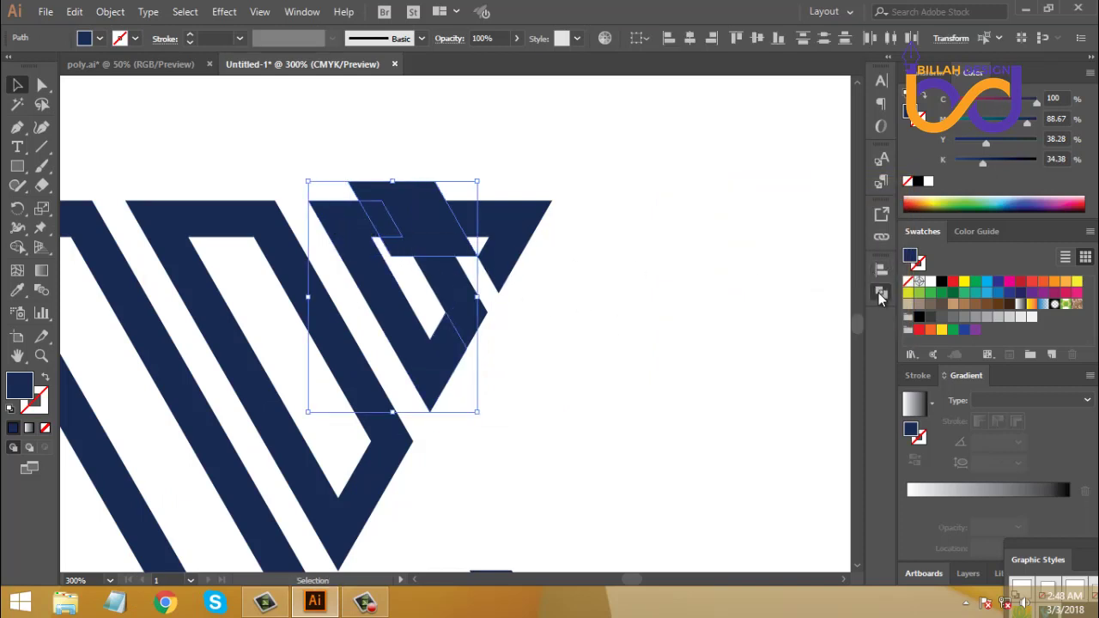
left_click(880, 293)
left_click(723, 303)
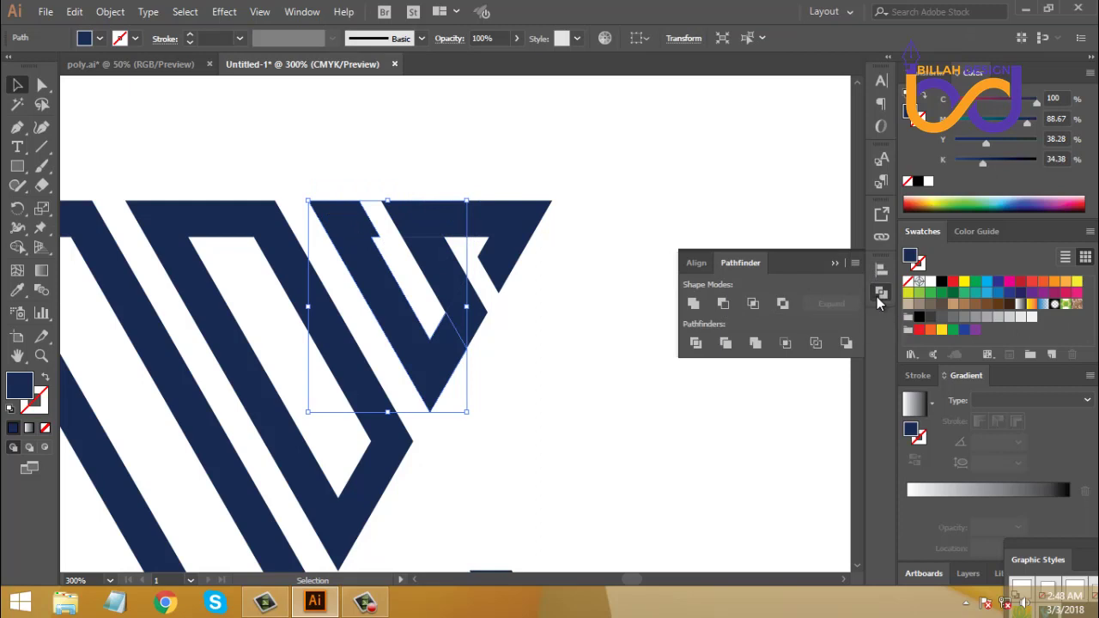
left_click(880, 294)
left_click(589, 407)
left_click_drag(559, 400, 593, 396)
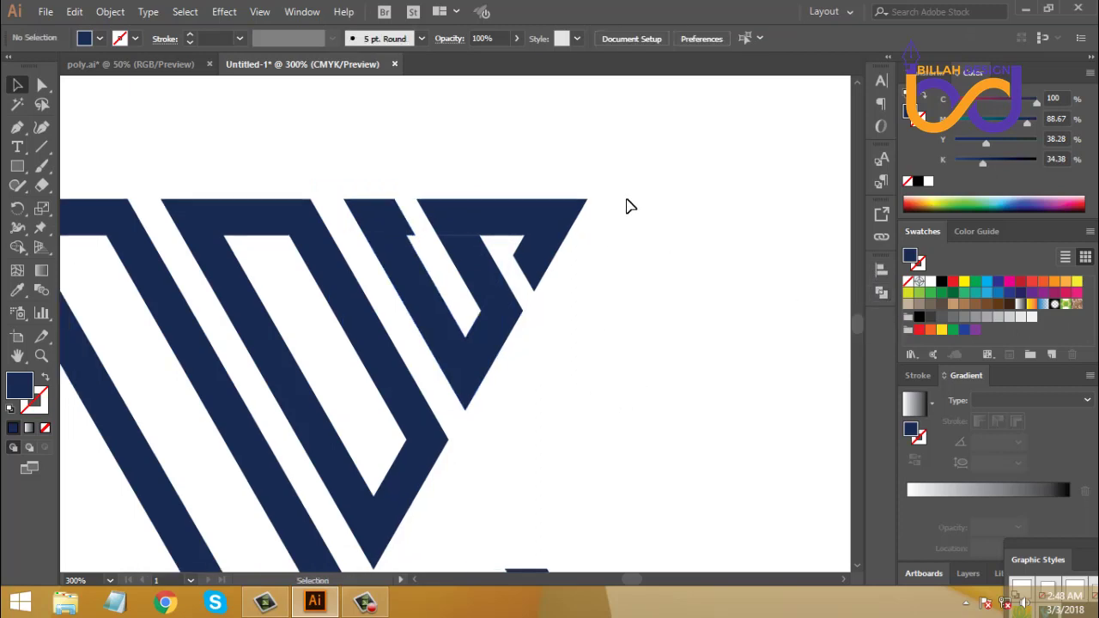
- Apply the dark blue fill to all parts of the small triangle with the Eyedropper to reveal the unfilled leftovers
left_click_drag(627, 206, 360, 314)
left_click(17, 290)
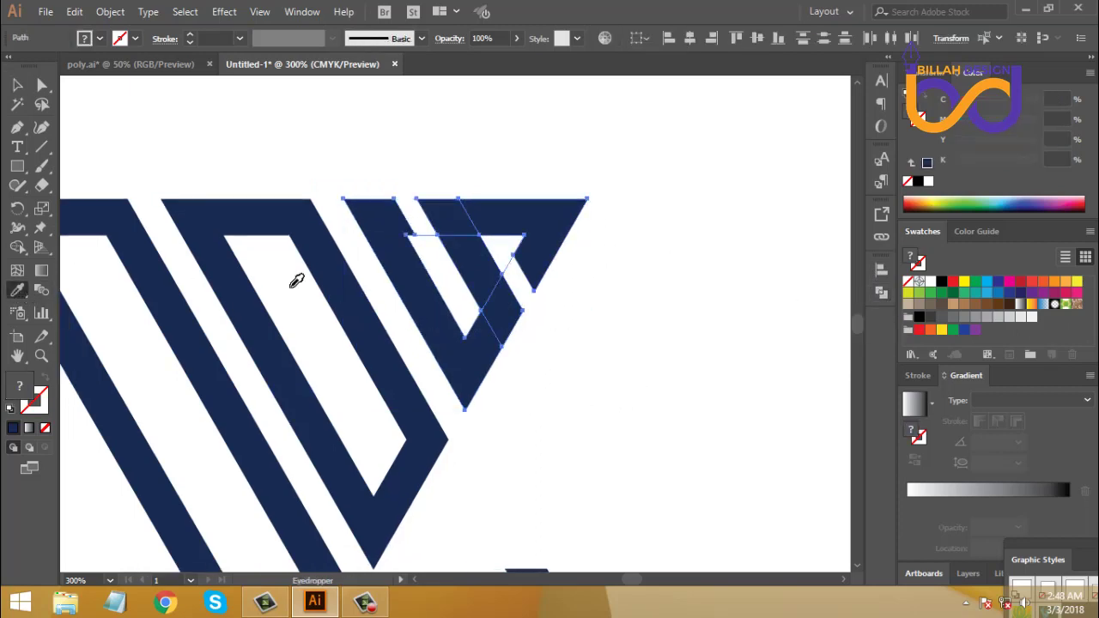
left_click(404, 223)
left_click(17, 84)
left_click(258, 171)
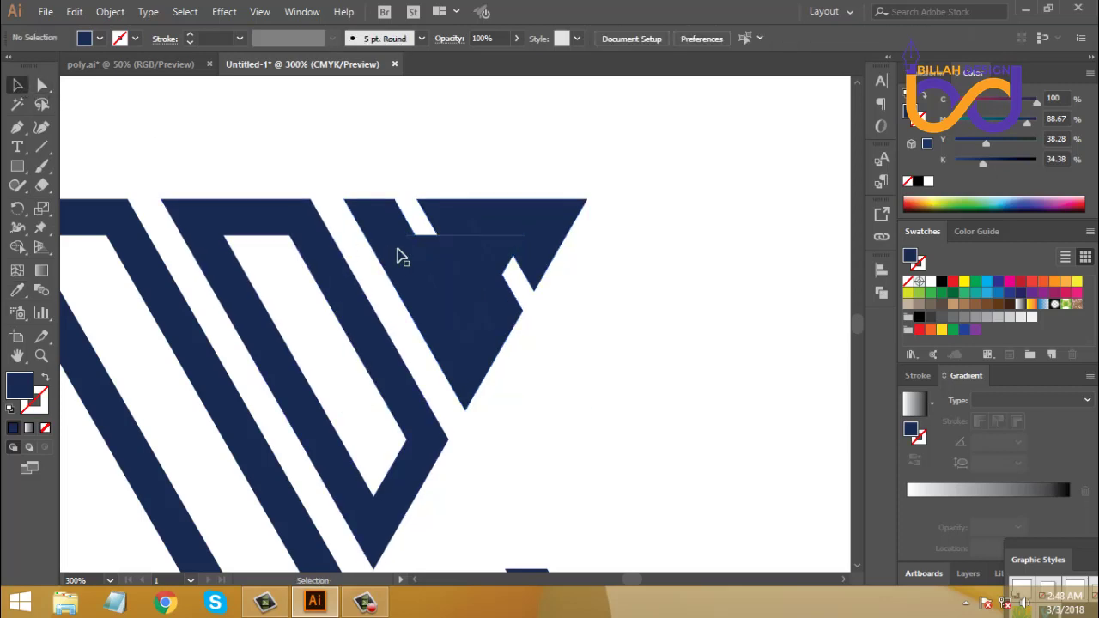
- Delete the two leftover filler shapes covering the inner openings of the small triangle
left_click_drag(435, 255, 601, 371)
key("Delete")
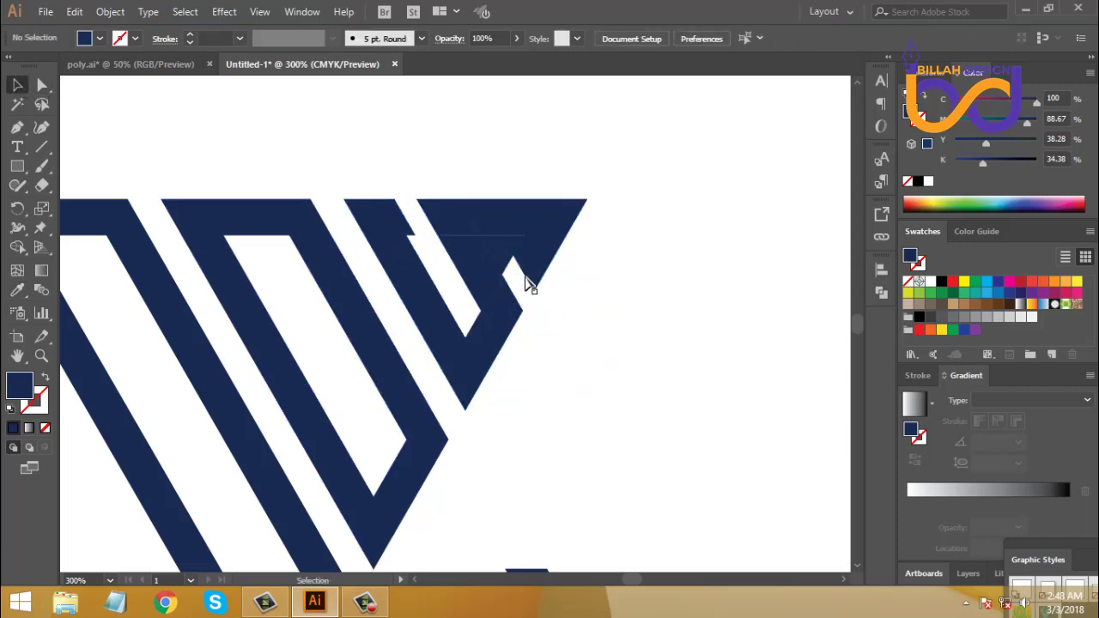
left_click_drag(506, 260, 589, 327)
key("Delete")
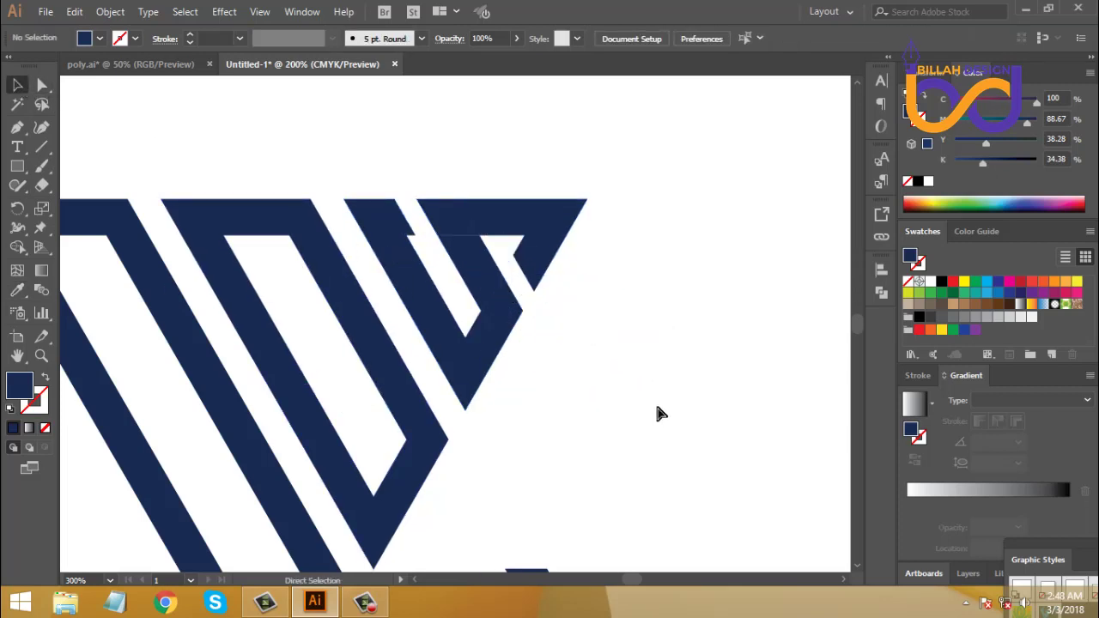
- Pull the notch's inner anchor point on the small triangle's left stroke up along the slant, past the top edge
key("ctrl+1")
key("ctrl+minus")
key("ctrl+equal")
key("ctrl+equal")
key("ctrl+equal")
key("ctrl+equal")
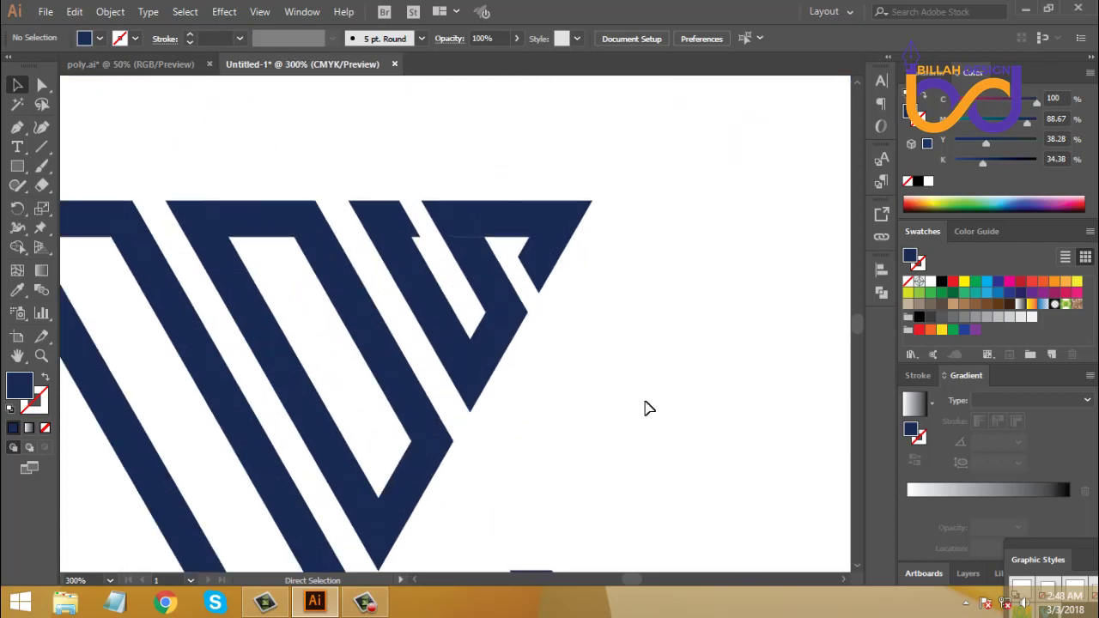
left_click(440, 250)
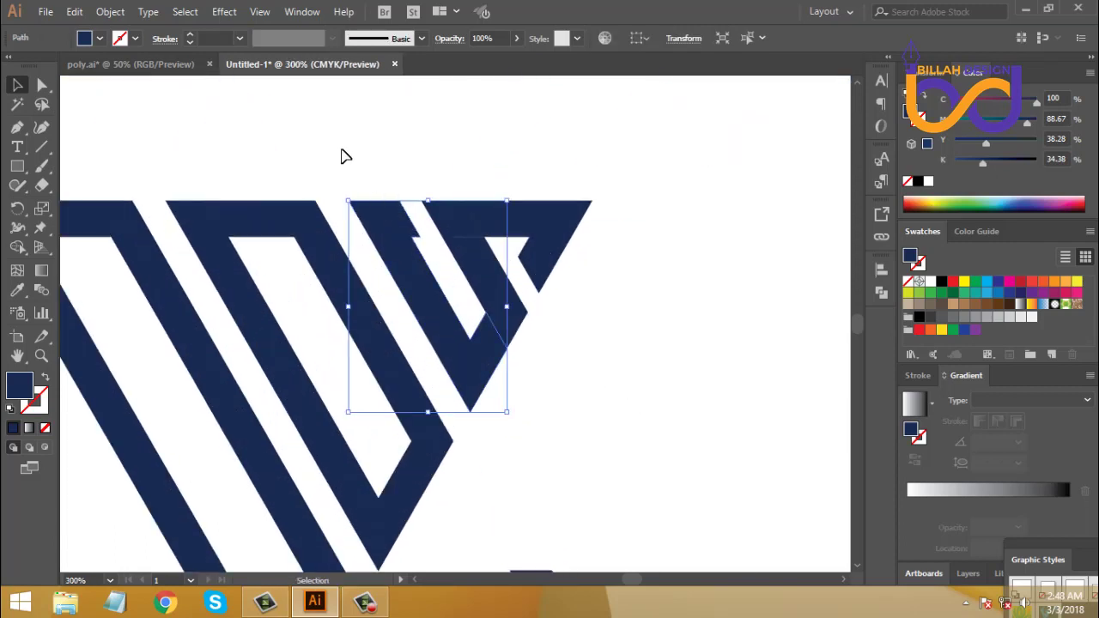
left_click(42, 84)
left_click(232, 111)
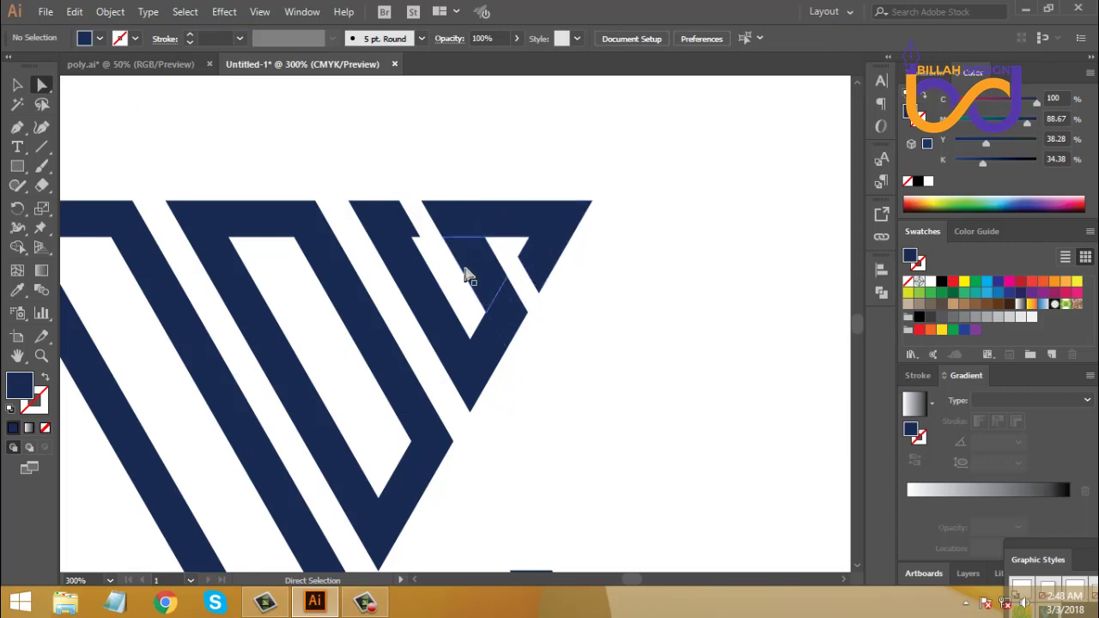
left_click_drag(512, 249, 523, 249)
key("ctrl+z")
left_click_drag(415, 247, 367, 159)
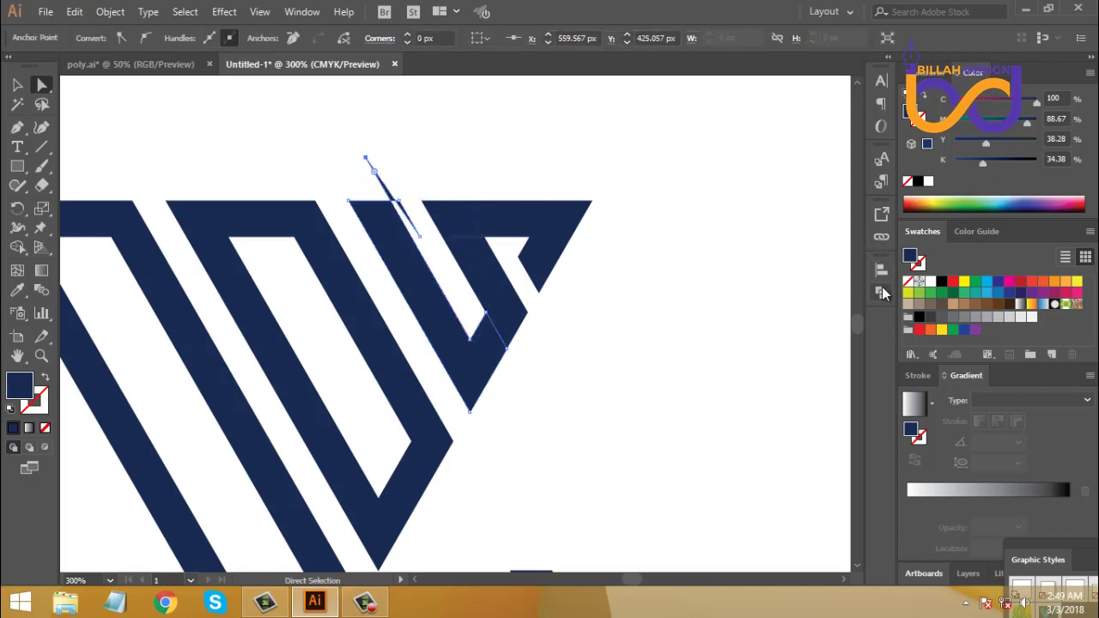
- Split the self-overlapping left part of the small triangle with Divide and delete the surplus slivers above and beside its stroke
left_click(881, 292)
left_click(696, 341)
left_click(557, 272)
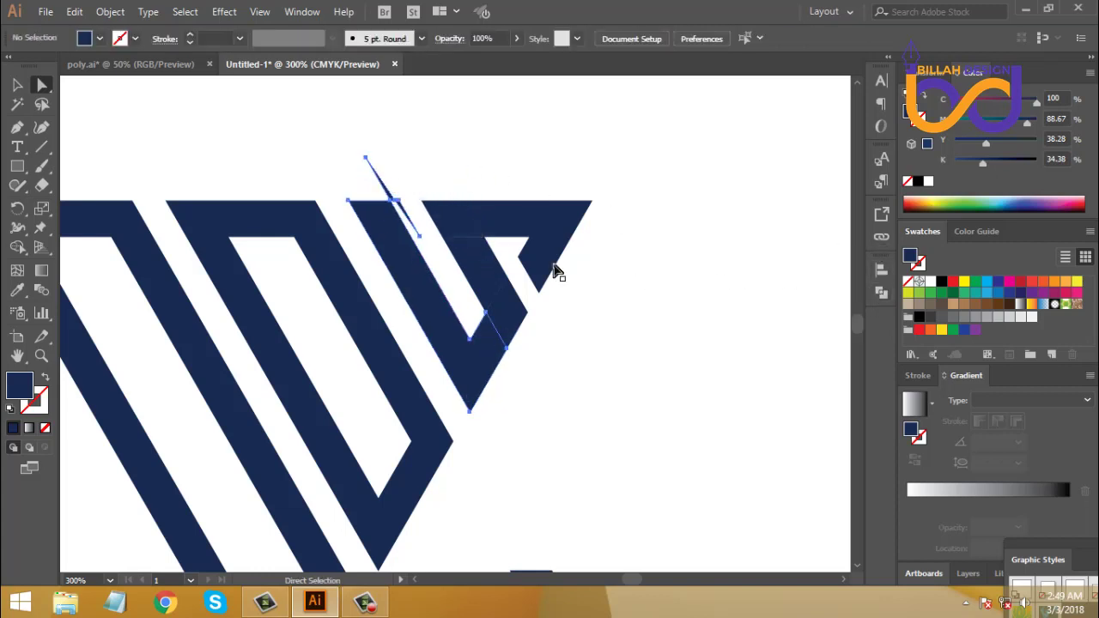
left_click(411, 215)
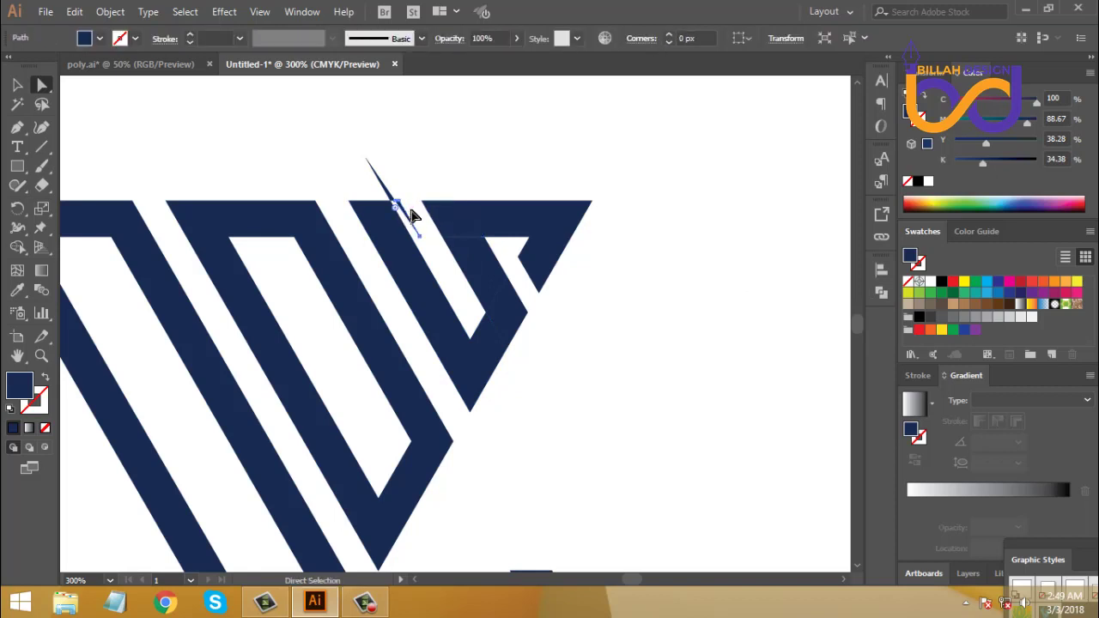
left_click(411, 215)
left_click(391, 193)
key("Delete")
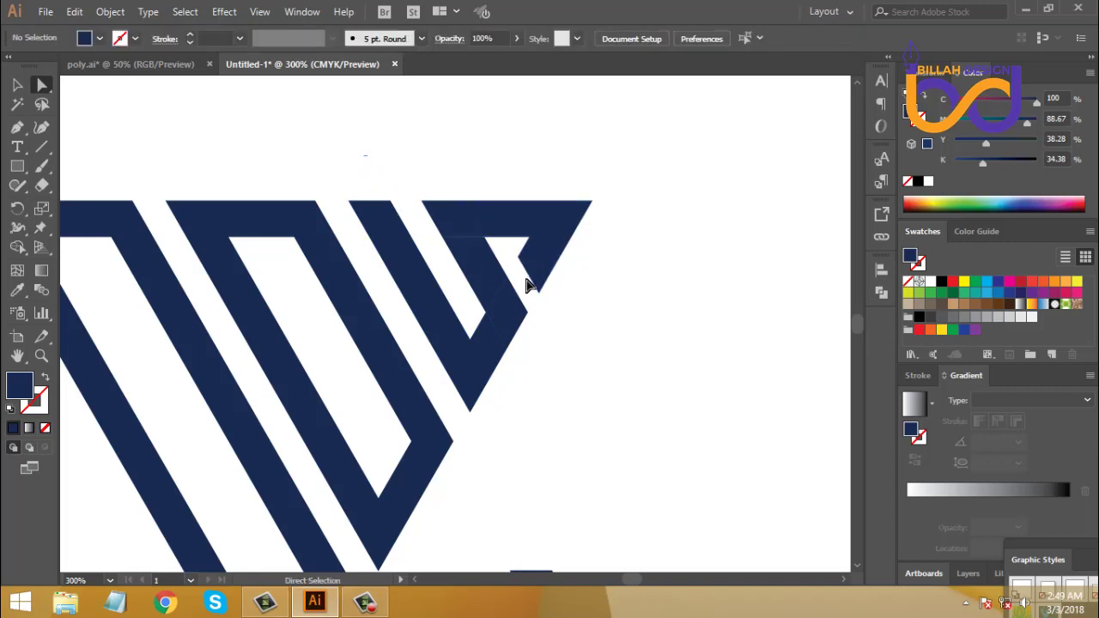
- Merge all the parts of the small S-shaped triangle piece with Unite
left_click_drag(585, 418, 609, 416)
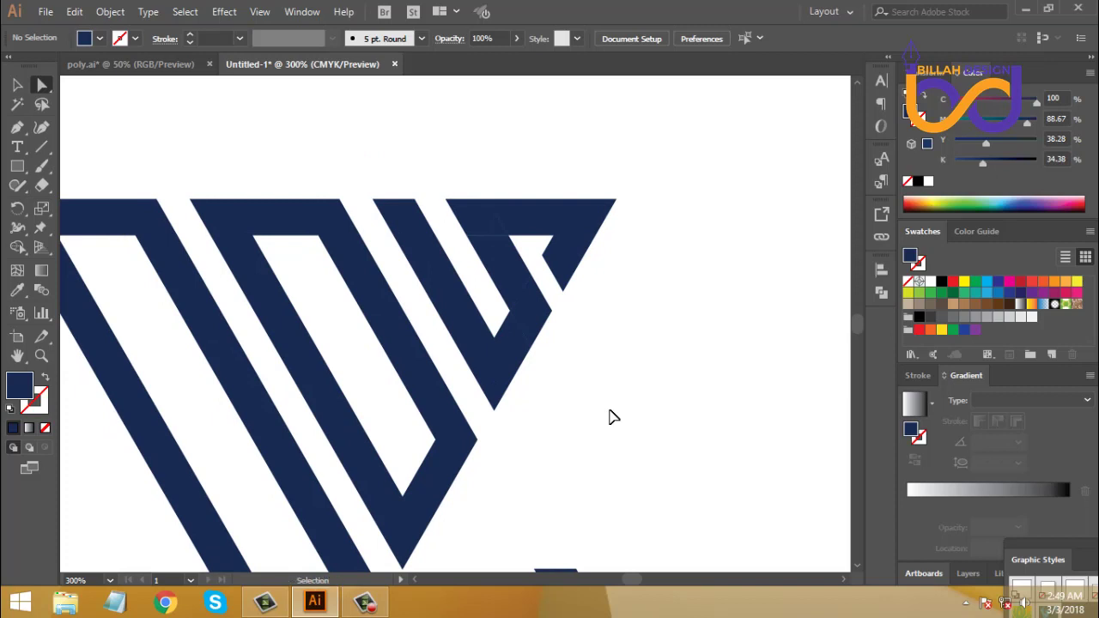
key("ctrl+minus")
key("ctrl+minus")
left_click_drag(578, 233, 481, 352)
left_click(879, 292)
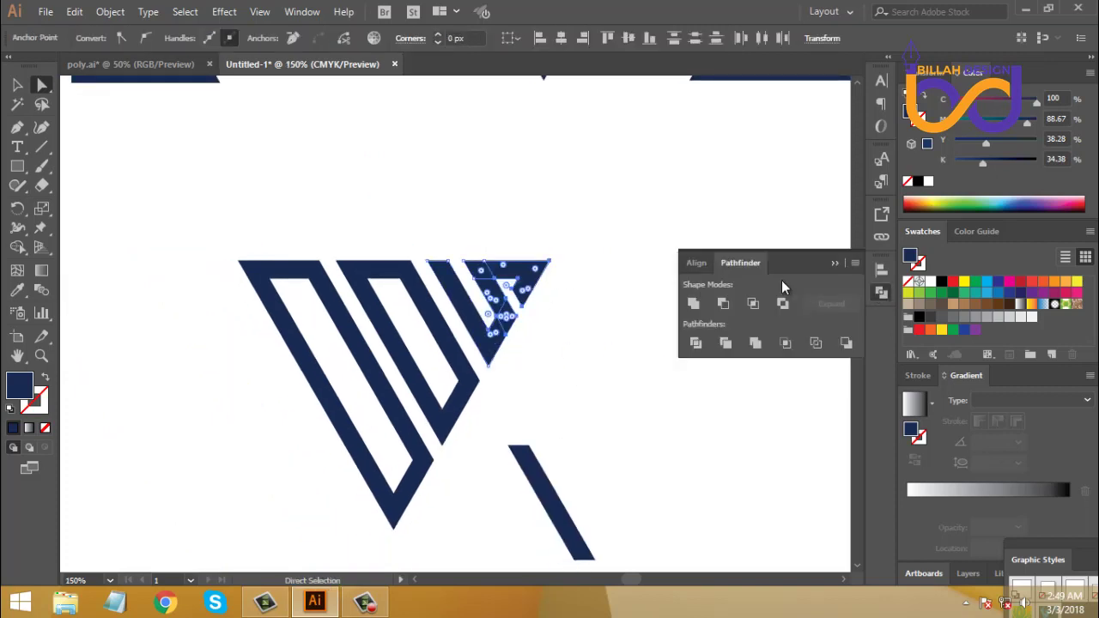
left_click(693, 306)
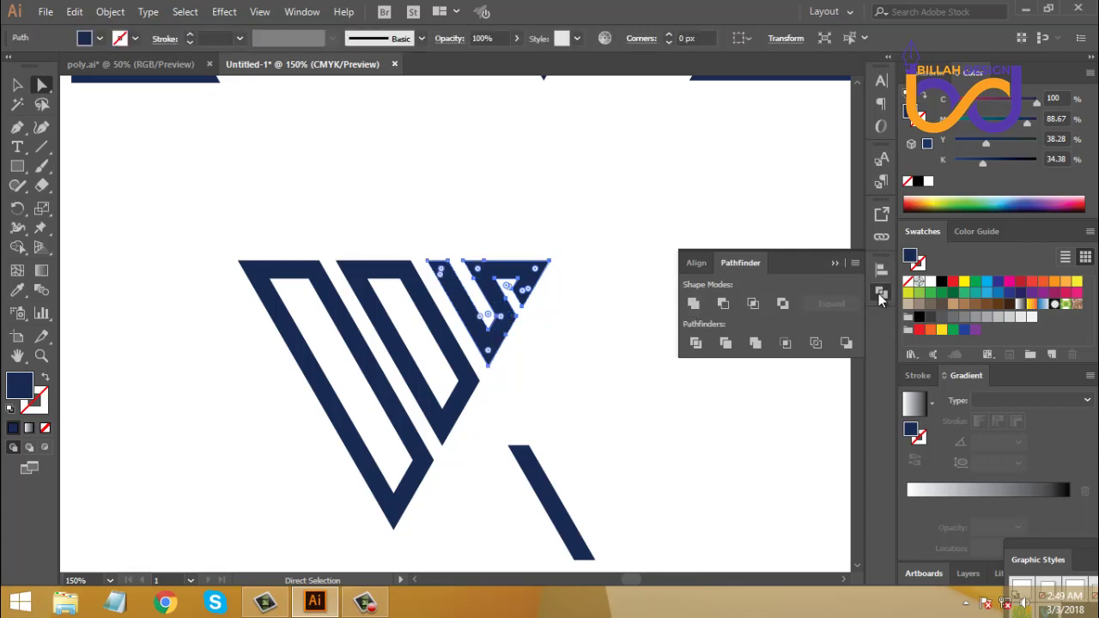
left_click(621, 385)
scroll(604, 372, "down", 1)
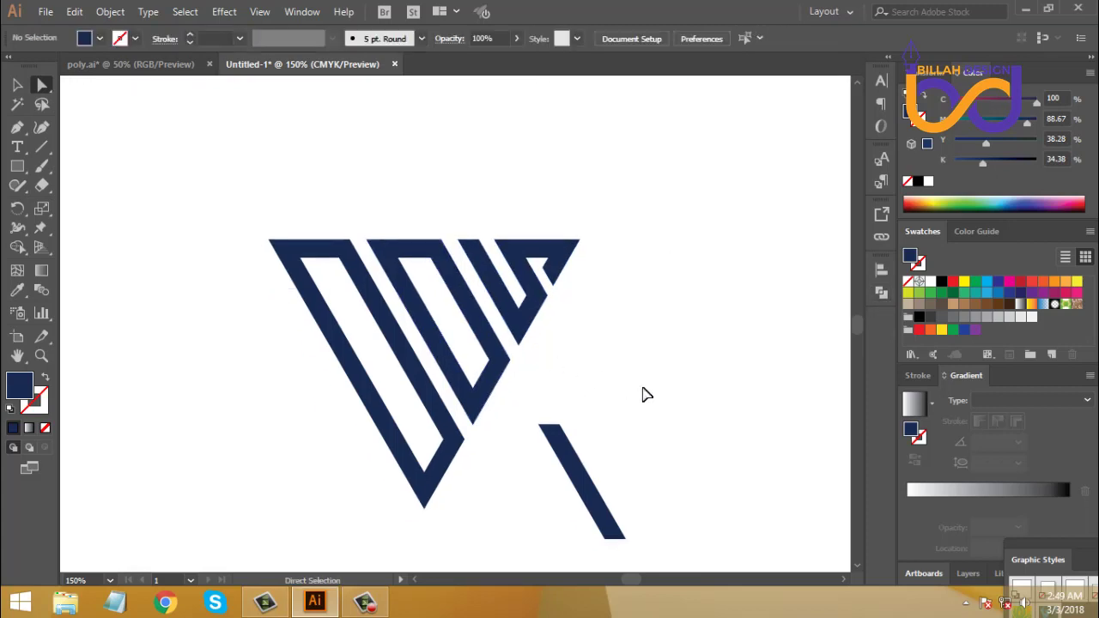
key("ctrl+equal")
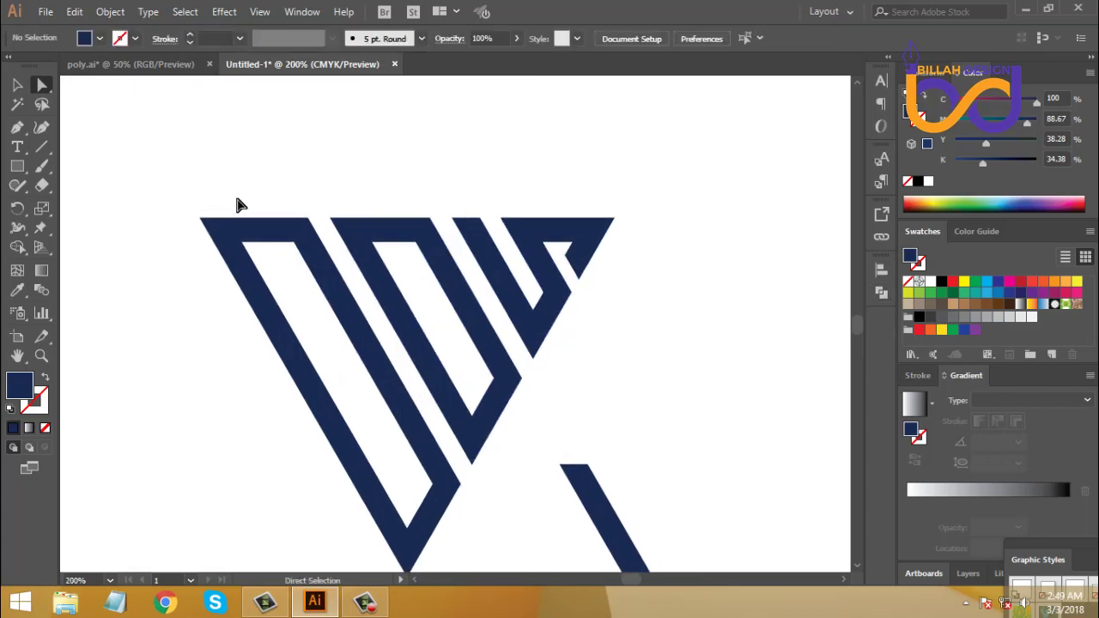
- Draw a slanted line along the middle piece's lower inner edge and move it up across that piece's right stroke
left_click(42, 146)
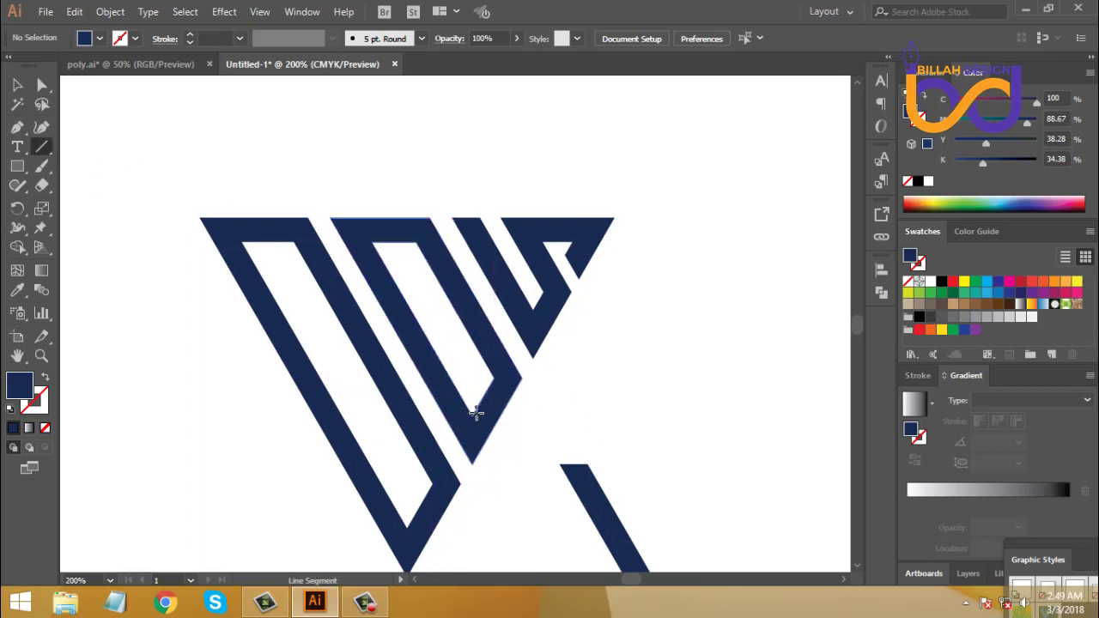
left_click_drag(478, 400, 550, 277)
left_click(16, 84)
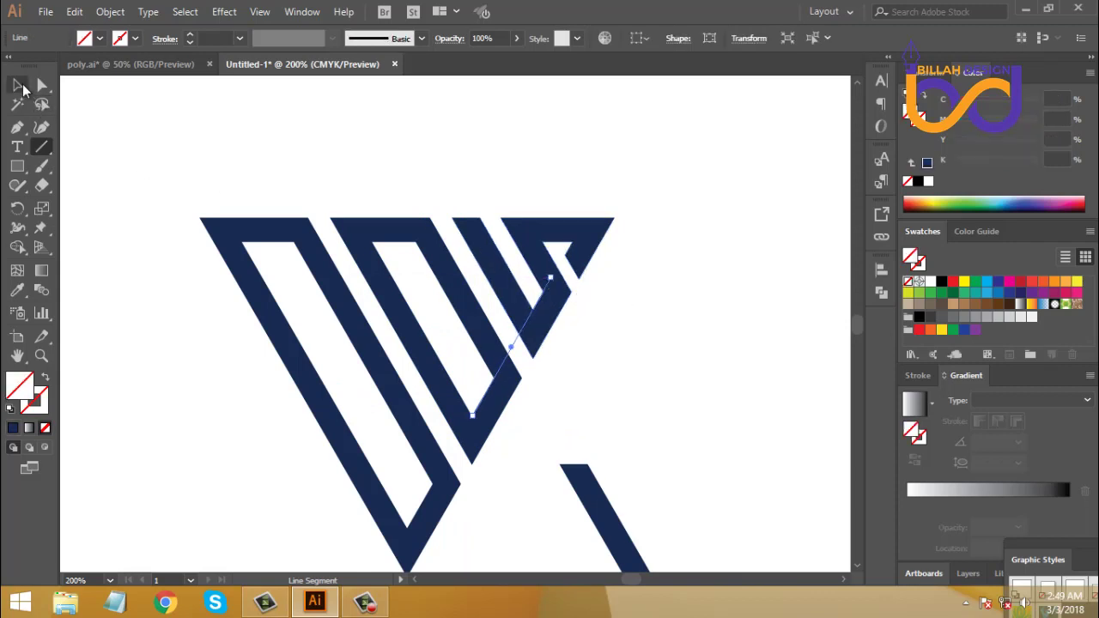
left_click(576, 409)
left_click_drag(514, 334, 505, 289)
- Draw a horizontal line along the middle piece's upper inner edge and move it down across the right stroke
left_click(39, 148)
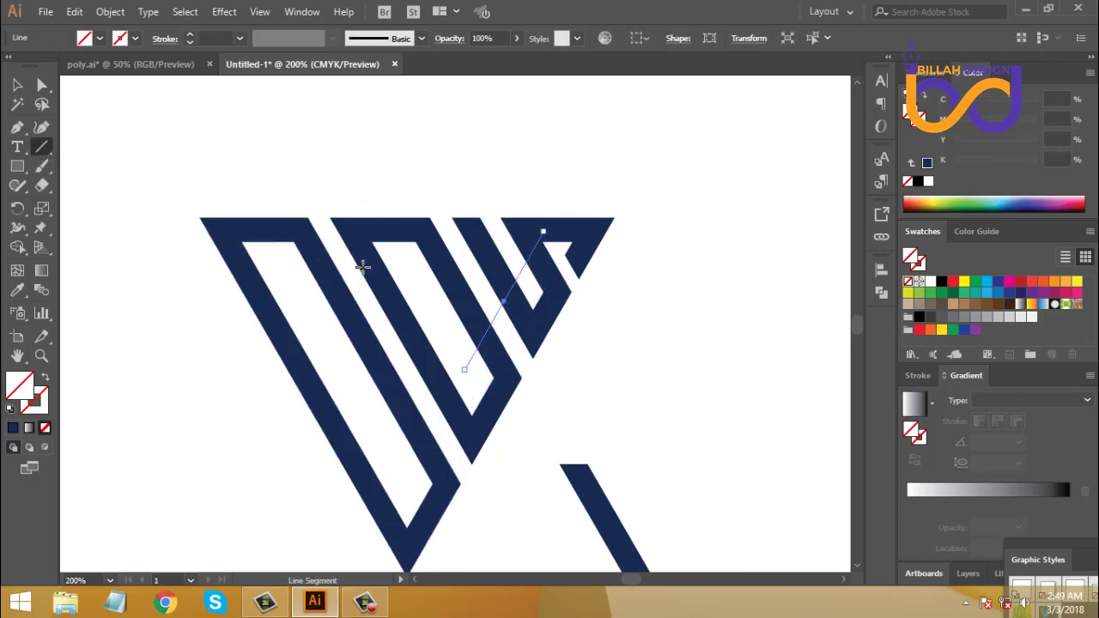
left_click_drag(376, 242, 548, 242)
left_click(18, 86)
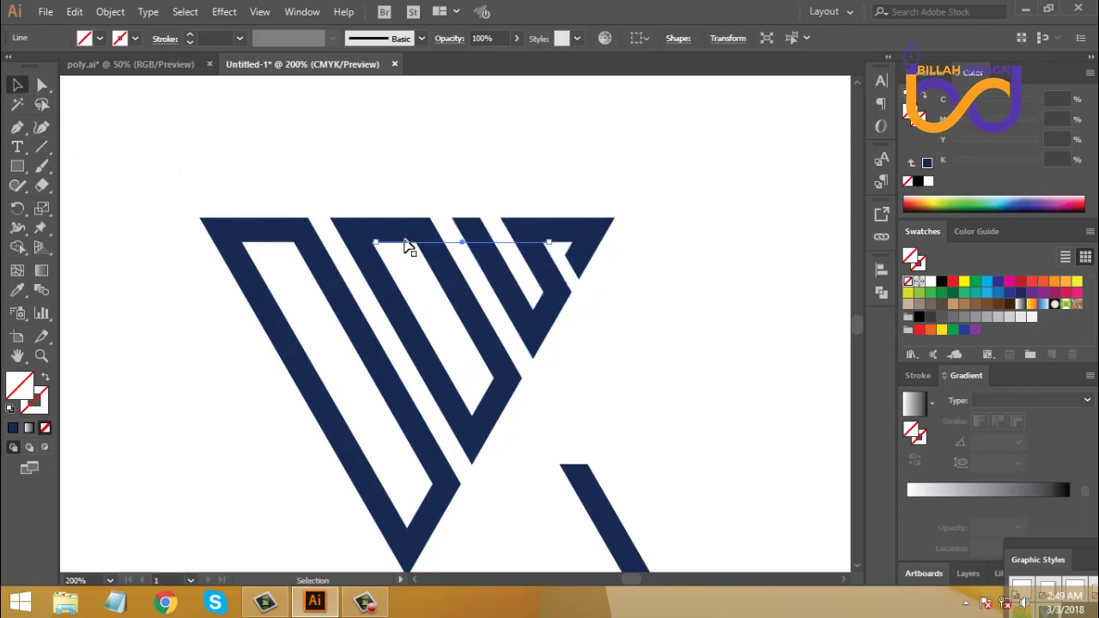
left_click_drag(454, 248, 481, 273)
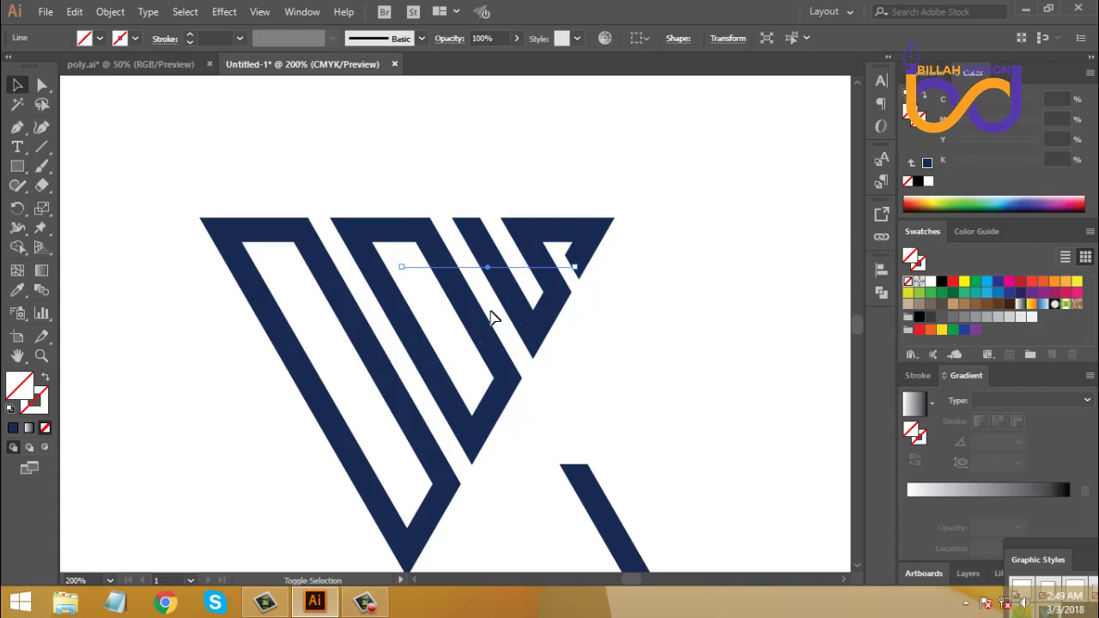
- Split the middle piece along the slanted and horizontal lines with Divide and ungroup the result
left_click(501, 325, "shift")
left_click(463, 310, "shift")
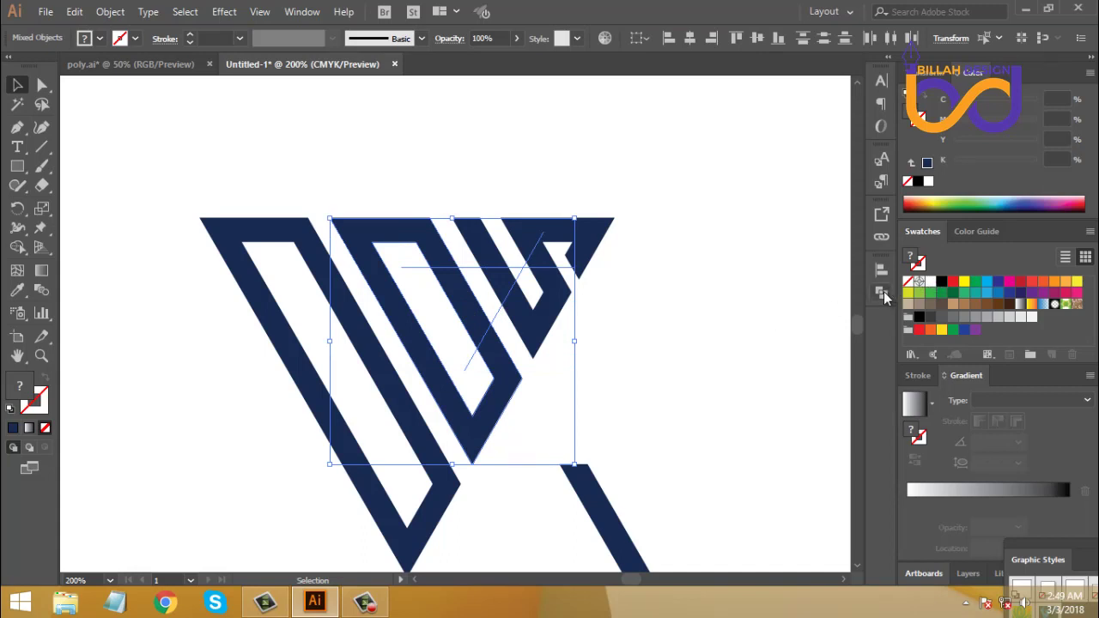
left_click(881, 293)
left_click(697, 344)
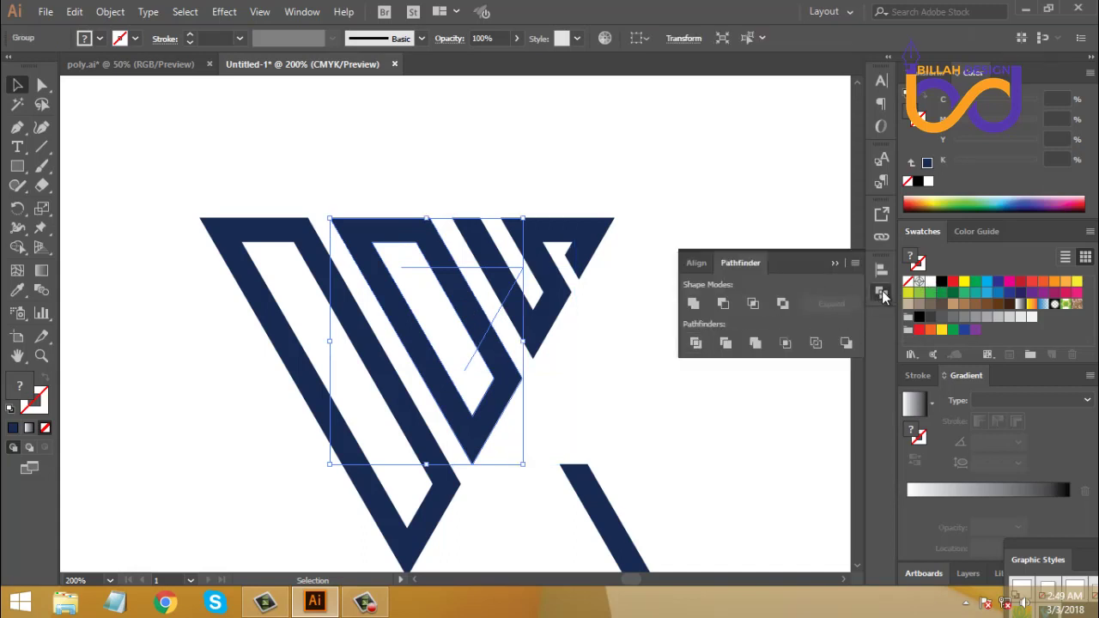
right_click(730, 256)
left_click(776, 386)
left_click(725, 347)
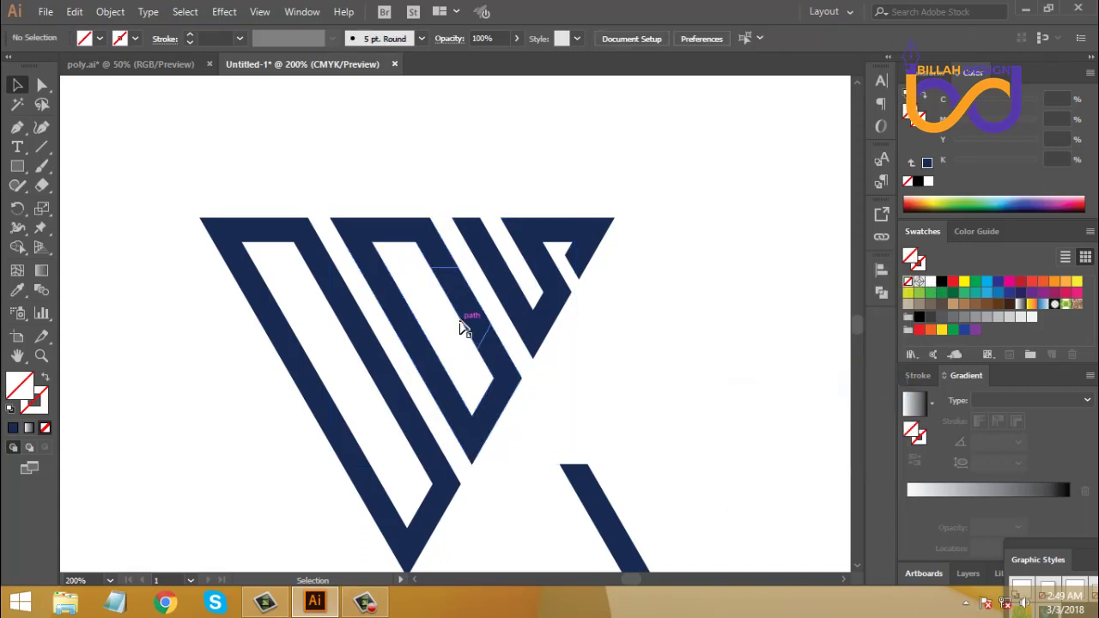
- Delete the section of the middle piece's right stroke between the two cuts, plus its leftover shape, to form a C
left_click(466, 314)
key("Delete")
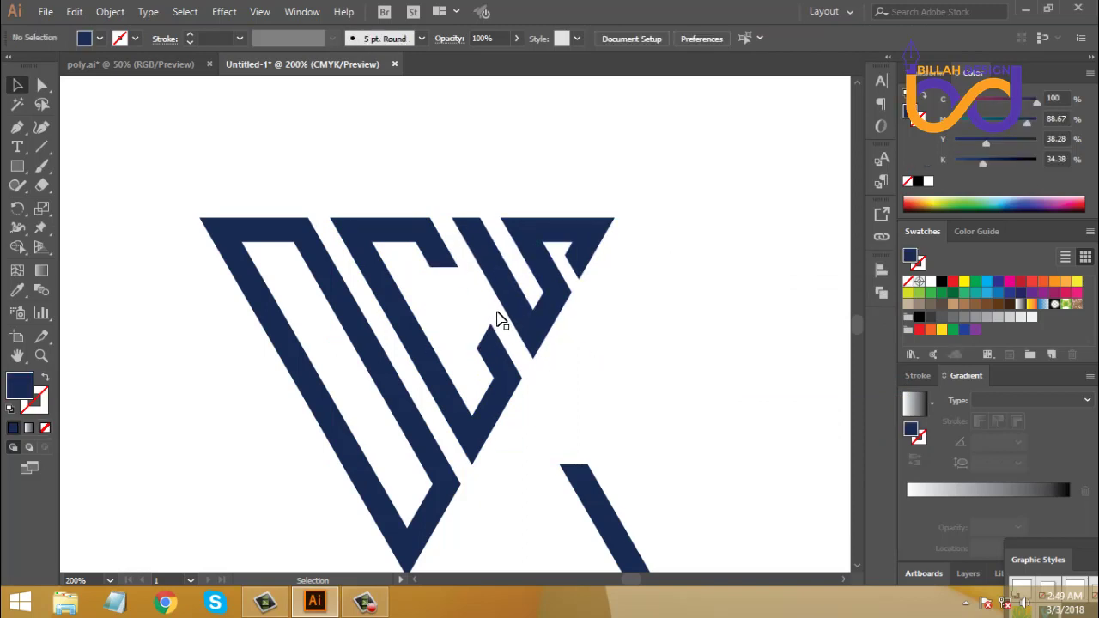
left_click(501, 319)
key("Delete")
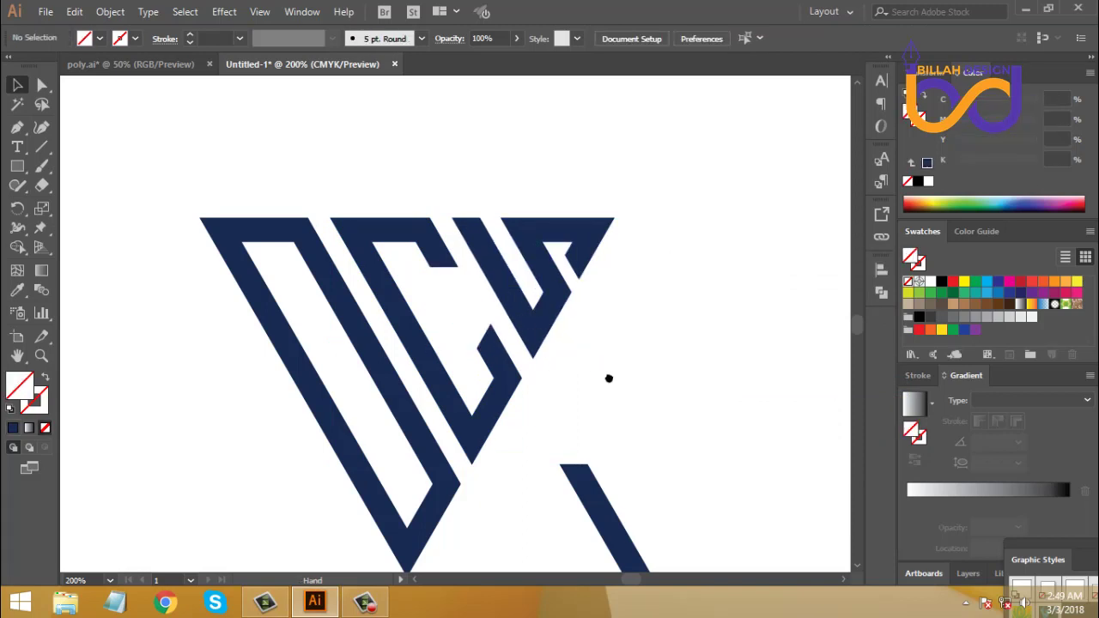
- Review the unfinished triangle monogram next to the finished GCS monograms on the artboard
key("ctrl+minus")
key("ctrl+minus")
key("ctrl+minus")
key("ctrl+minus")
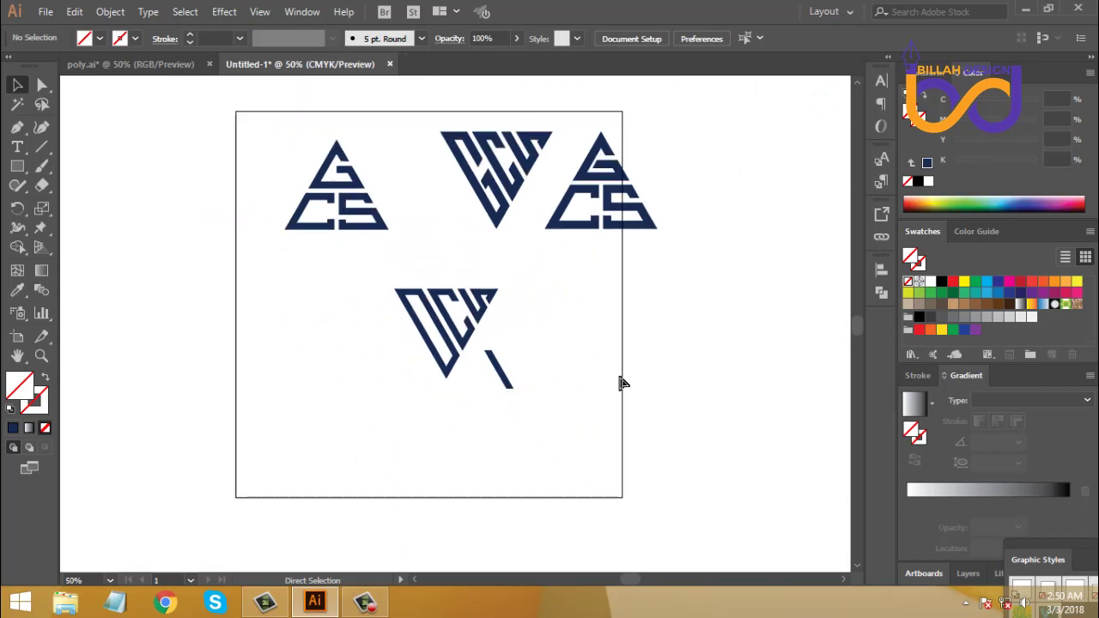
key("ctrl+plus")
key("ctrl+plus")
key("ctrl+plus")
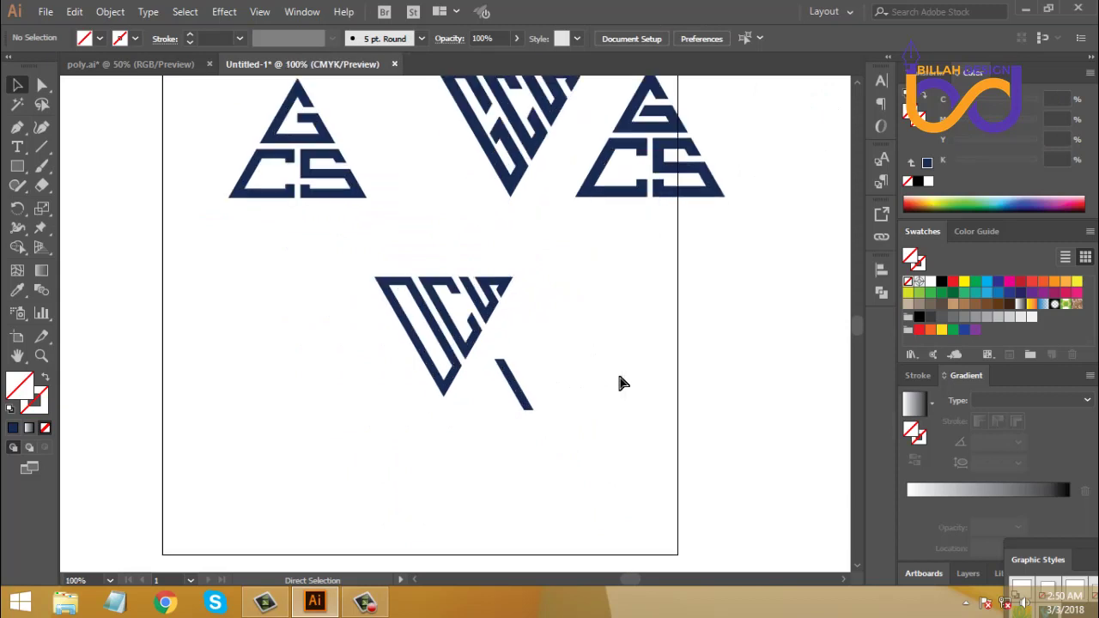
left_click_drag(625, 385, 625, 360)
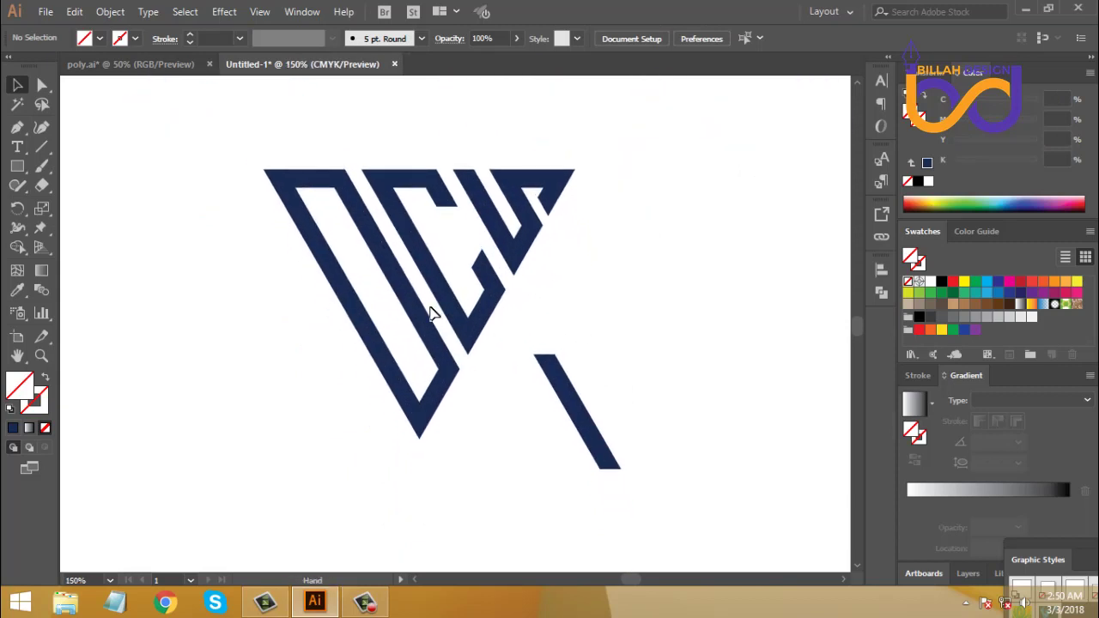
- Rotate the spare slanted bar parallel to the triangle's right edge and place it across the large piece's right stroke as the G's crossbar
left_click_drag(583, 400, 528, 385)
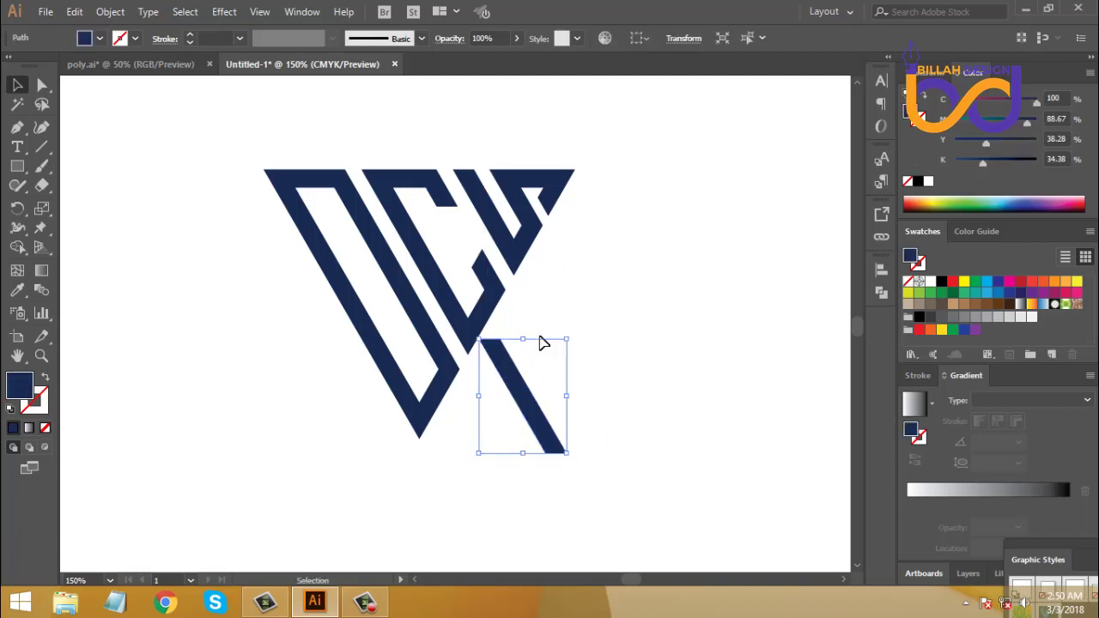
mouse_move(573, 332)
left_mouse_down()
mouse_move(596, 409)
mouse_move(490, 380)
mouse_move(486, 319)
mouse_move(516, 300)
mouse_move(541, 322)
left_mouse_up()
left_click(632, 454)
left_click(579, 395)
key("ctrl+plus")
left_click(485, 319)
left_click(607, 393)
left_click_drag(459, 306, 456, 301)
left_click(575, 378)
left_click_drag(552, 281, 606, 409)
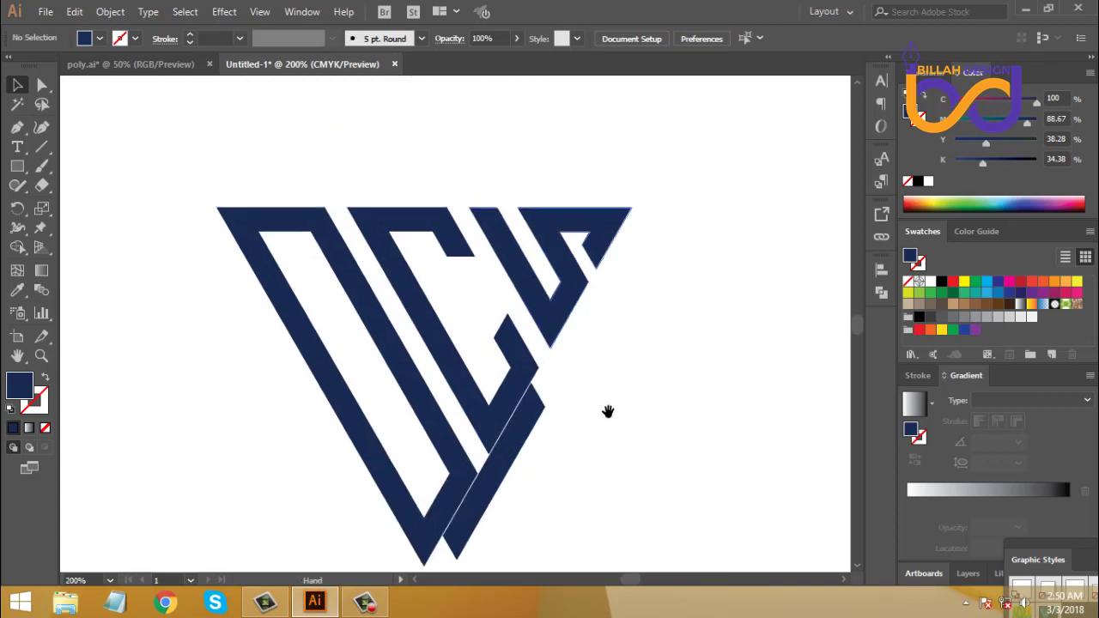
left_click_drag(506, 405, 456, 297)
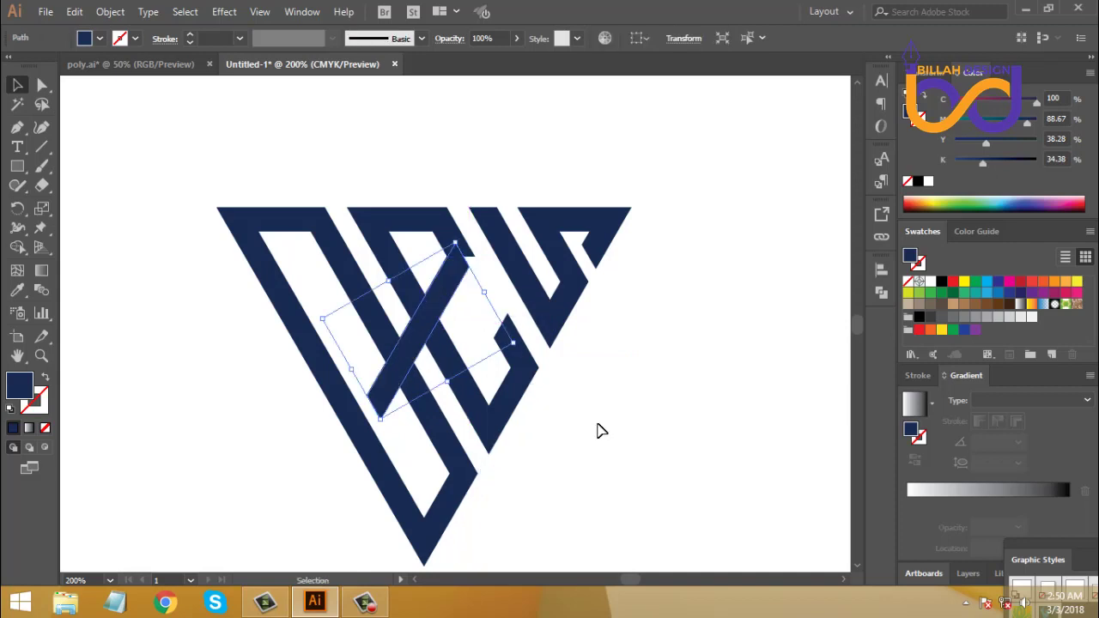
left_click(621, 462)
- Split the large piece and the overlapping crossbar with Divide and ungroup the result
left_click(393, 395)
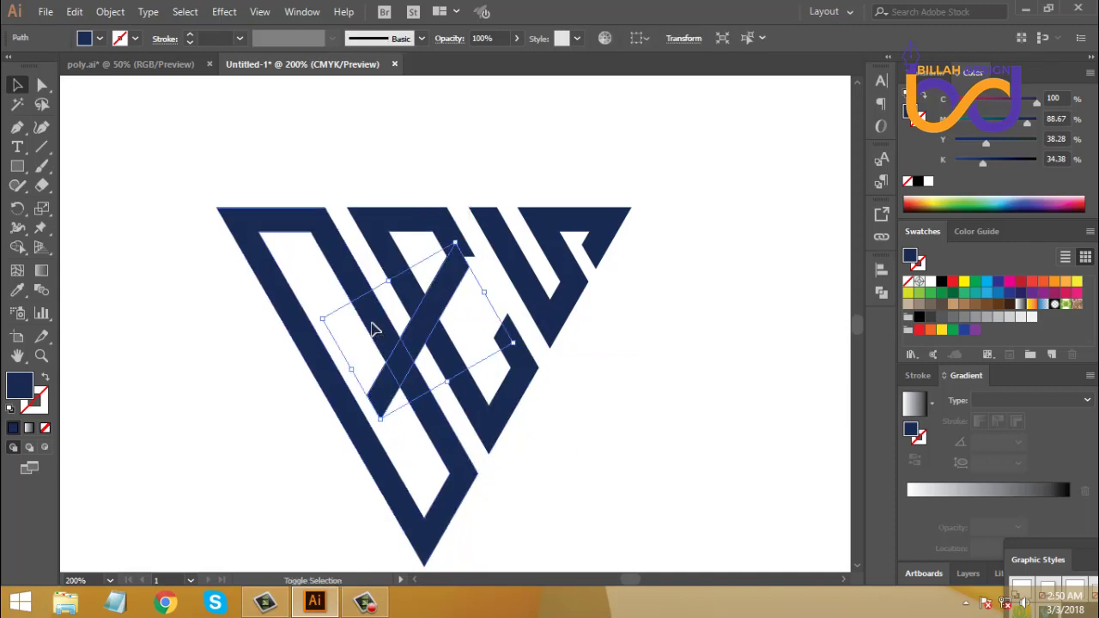
left_click(376, 328, "shift")
left_click(881, 297)
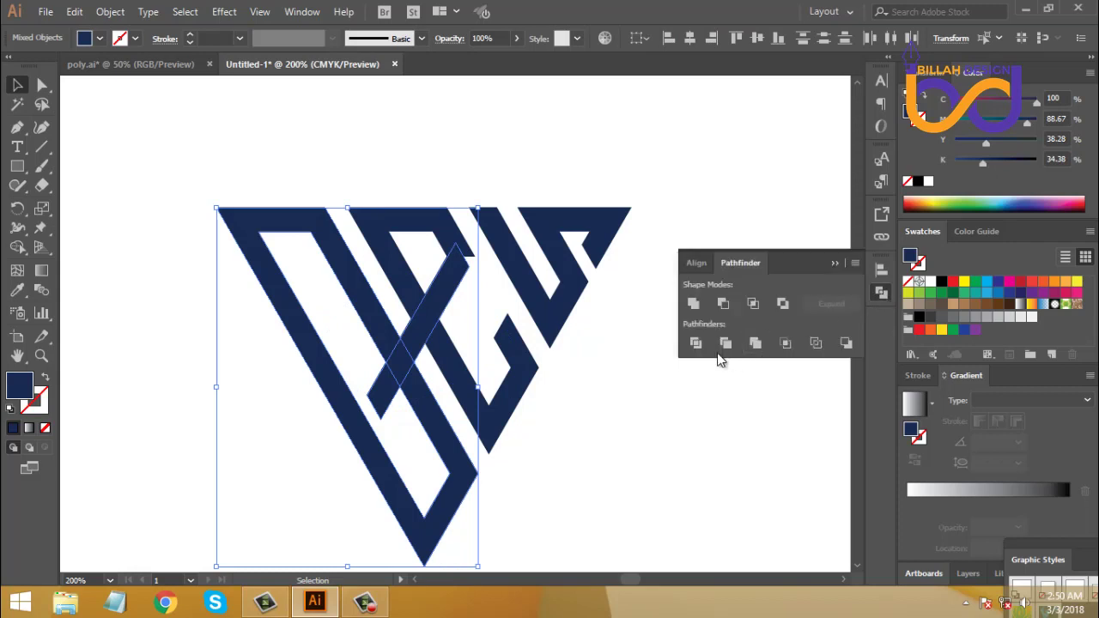
left_click(696, 344)
left_click(881, 294)
right_click(696, 275)
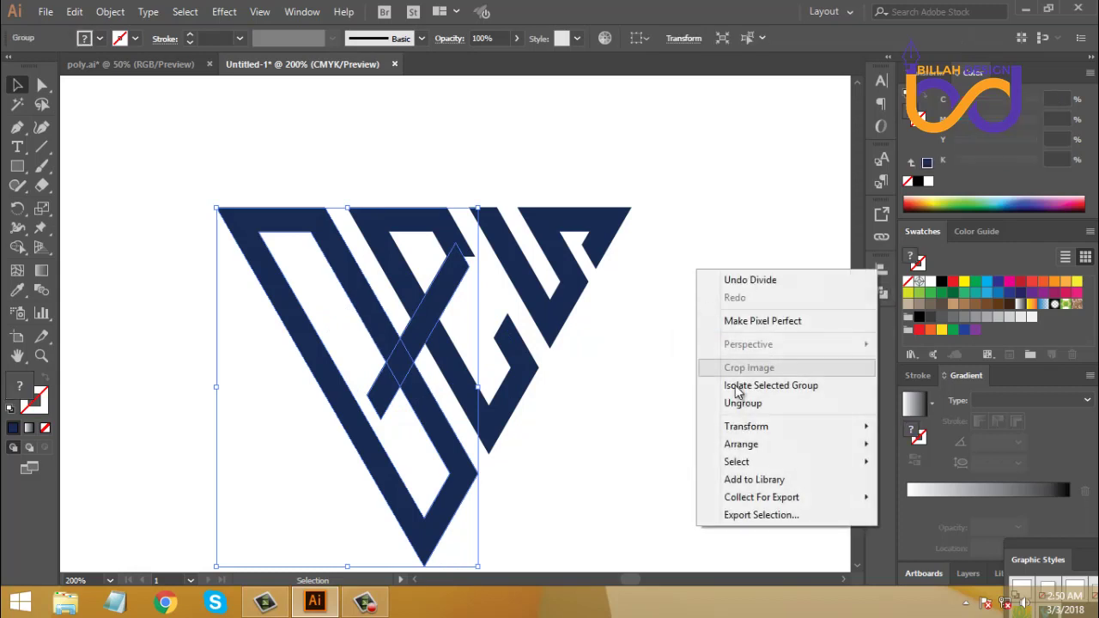
left_click(729, 402)
- Delete the part of the crossbar that extends outside the large piece over the C
left_click(473, 339)
left_click_drag(444, 297, 602, 349)
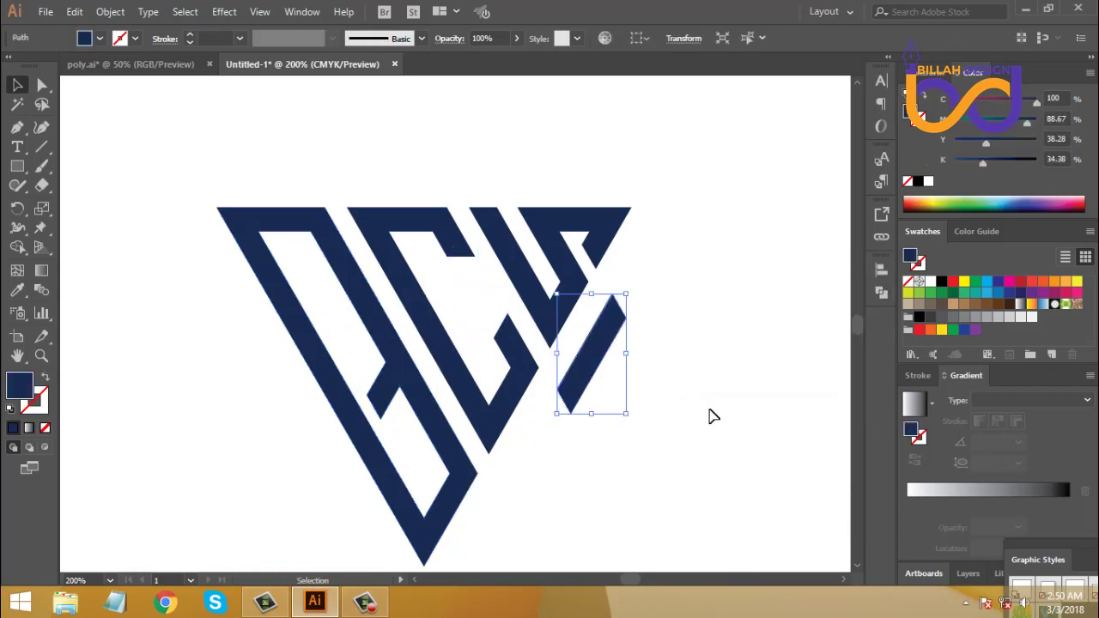
key("Delete")
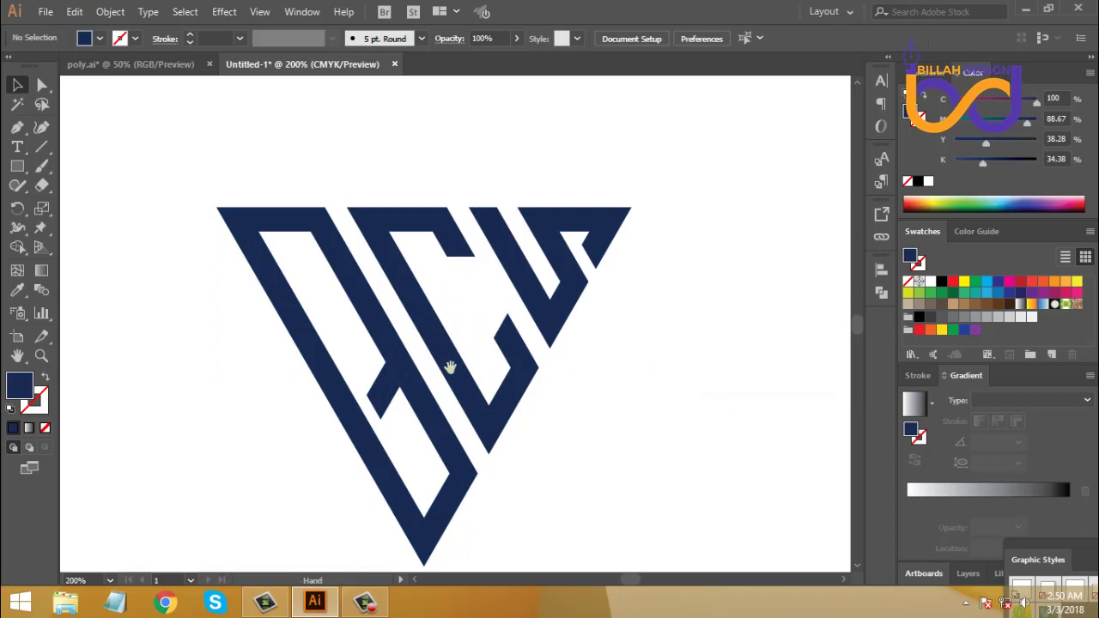
- Draw a horizontal line from the C's upper terminal across the large piece's right stroke and split the piece there with Divide
left_click(42, 145)
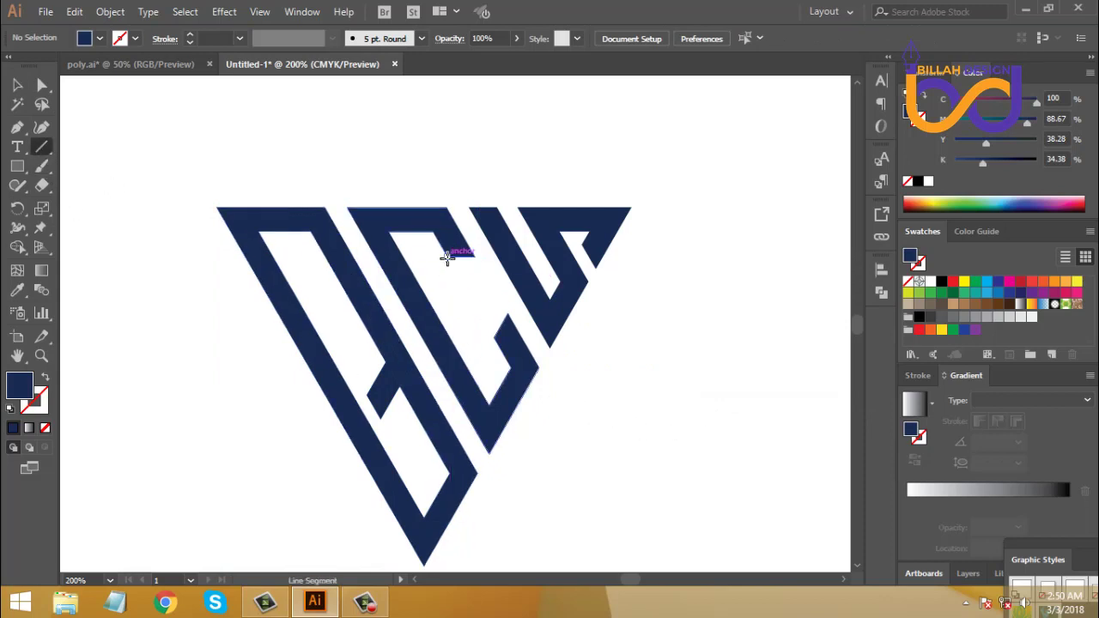
left_click_drag(447, 256, 302, 256)
left_click(41, 84)
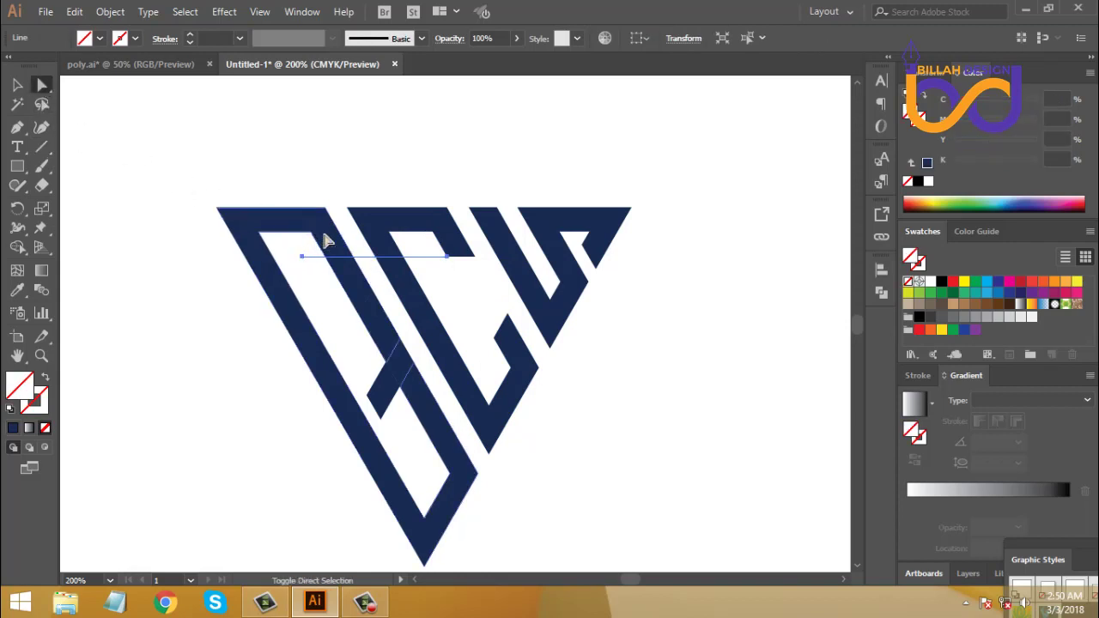
left_click(319, 245)
left_click(880, 291)
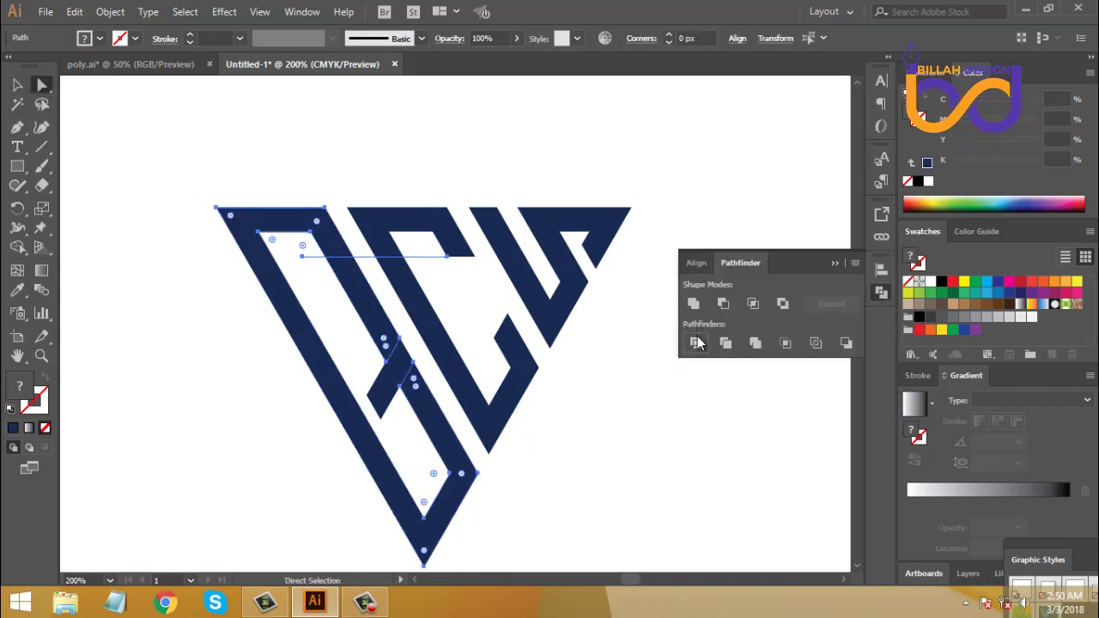
left_click(696, 343)
left_click(881, 292)
left_click(755, 326)
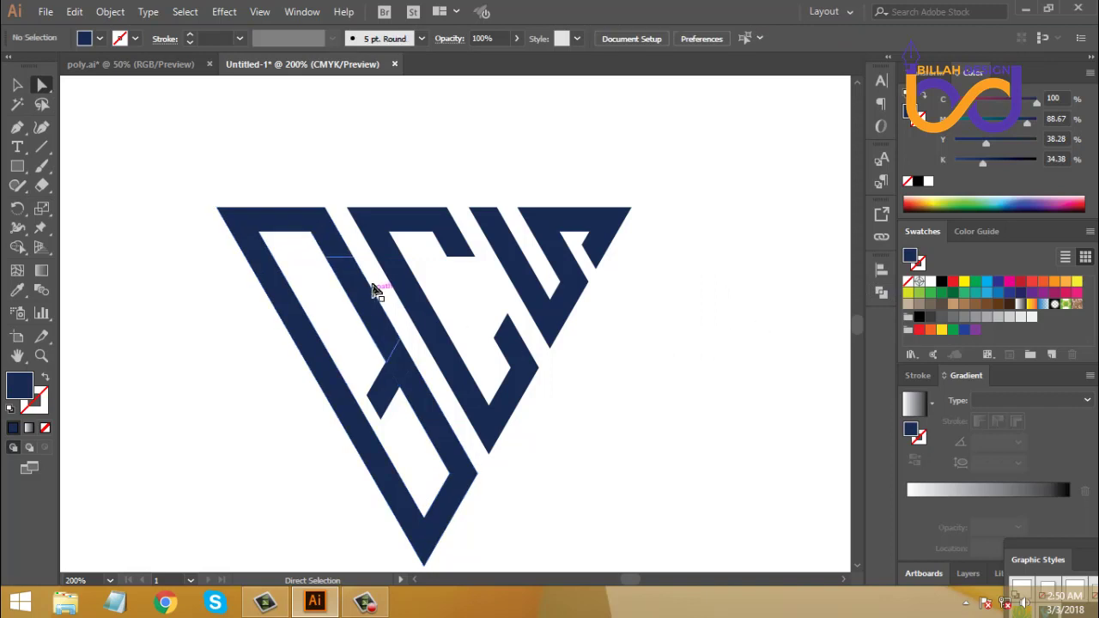
- Delete the section of the large piece's right stroke between the new cut and the crossbar, plus its leftover shape, to form a G
left_click(359, 292)
key("Delete")
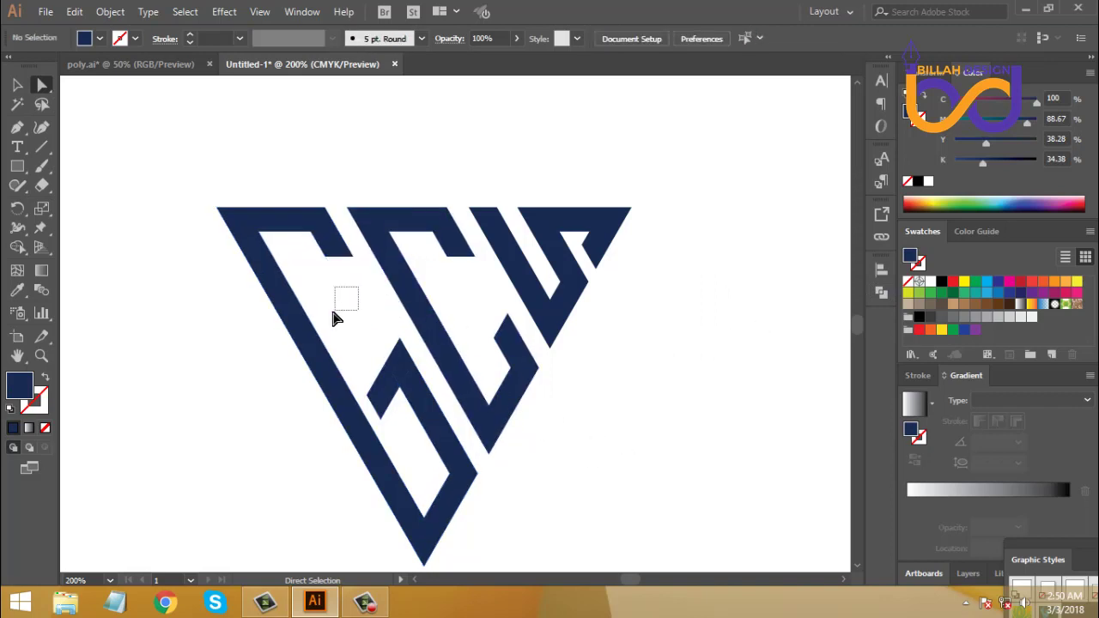
left_click(380, 331)
key("Delete")
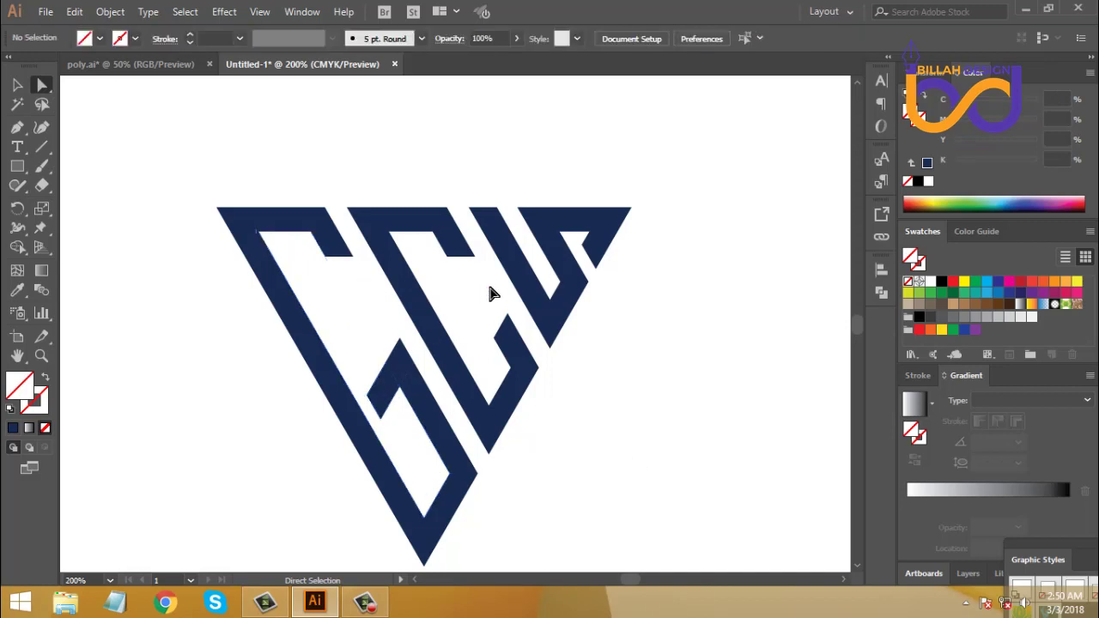
- Delete the leftover shape inside the opening of the middle letter C
left_click_drag(455, 303, 452, 306)
key("Delete")
- Select the whole new inverted-triangle monogram and merge its pieces with the Pathfinder's Unite operation
key("ctrl+minus")
key("ctrl+minus")
key("ctrl+minus")
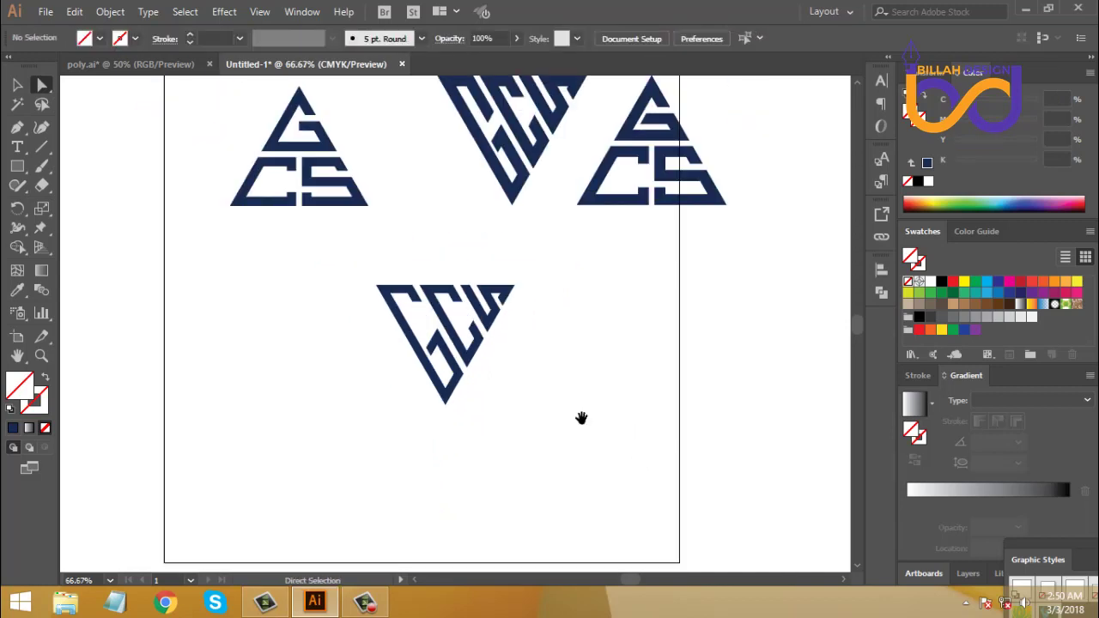
key("v")
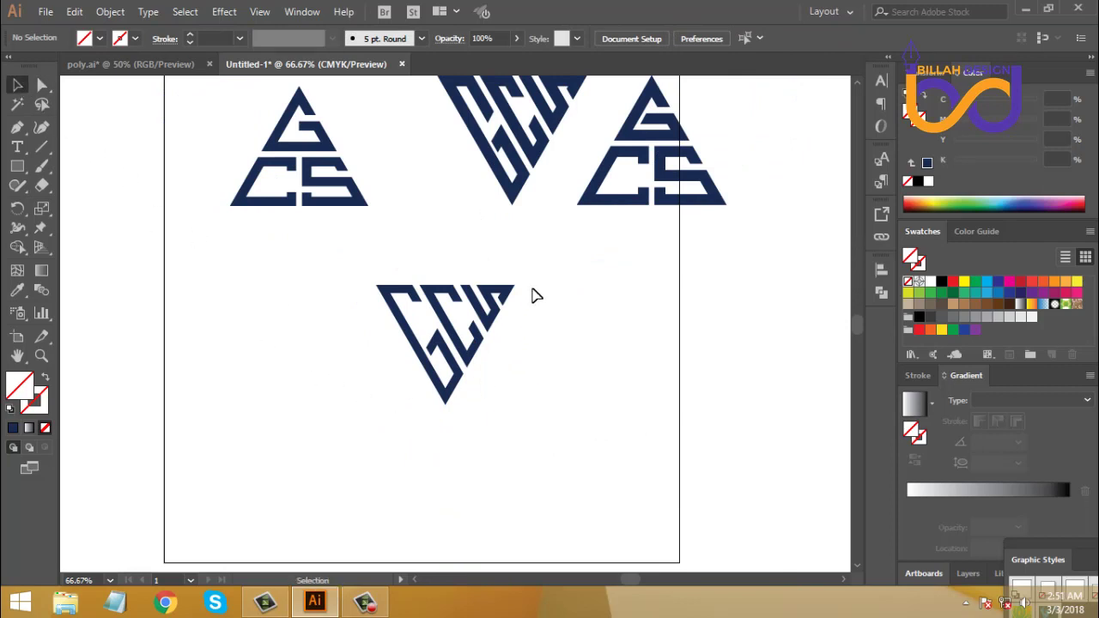
left_click_drag(479, 349, 353, 419)
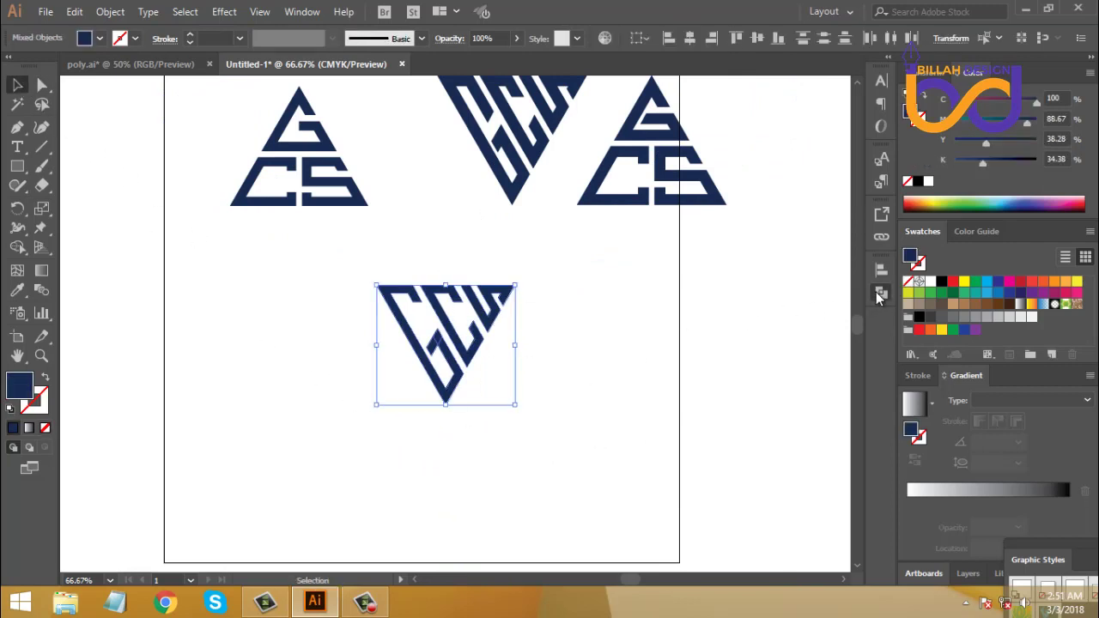
left_click(880, 297)
left_click(695, 304)
left_click(882, 295)
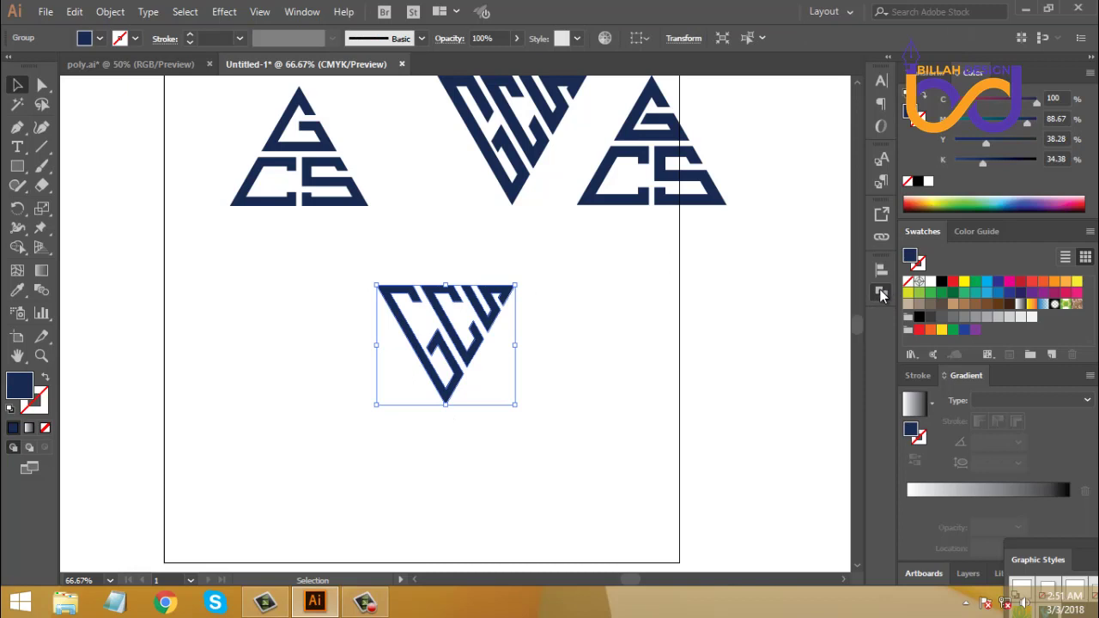
left_click(608, 385)
key("ctrl+minus")
key("ctrl+minus")
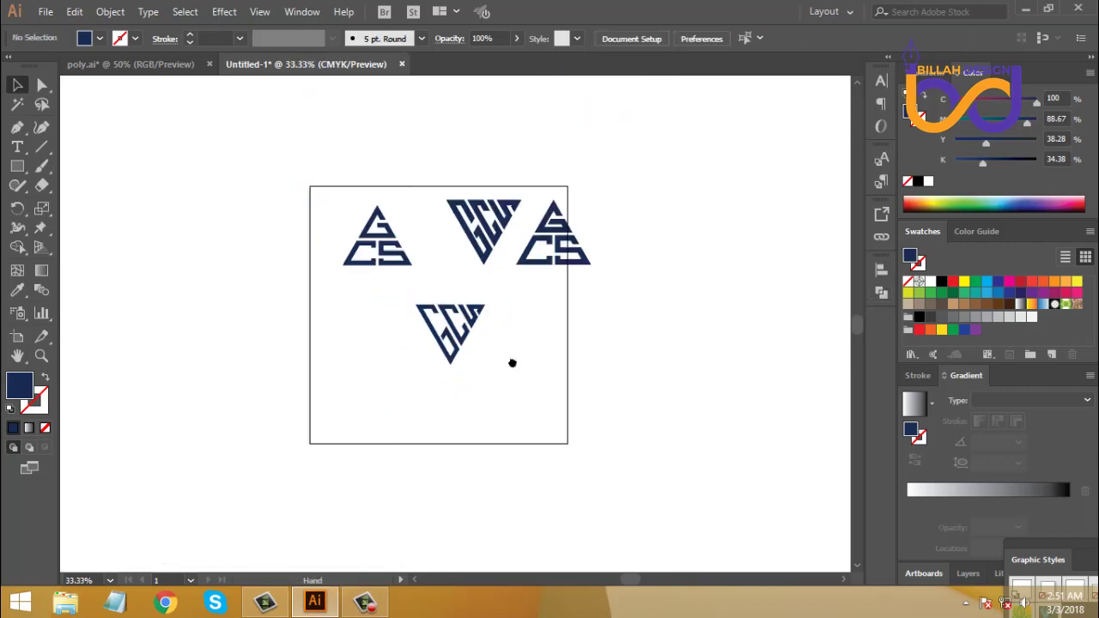
key("ctrl+plus")
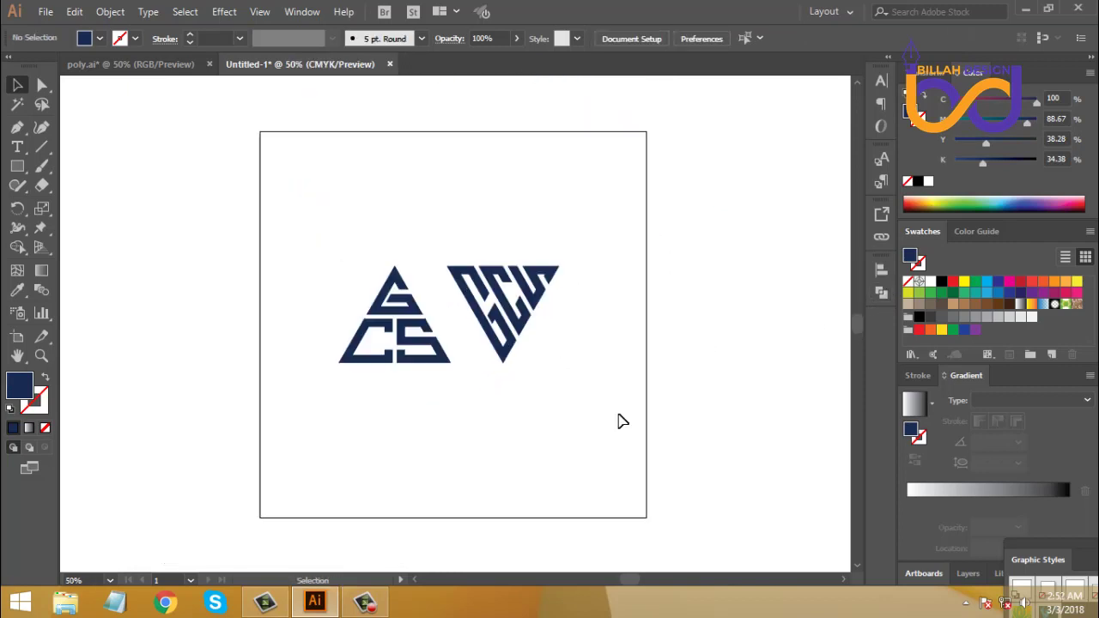